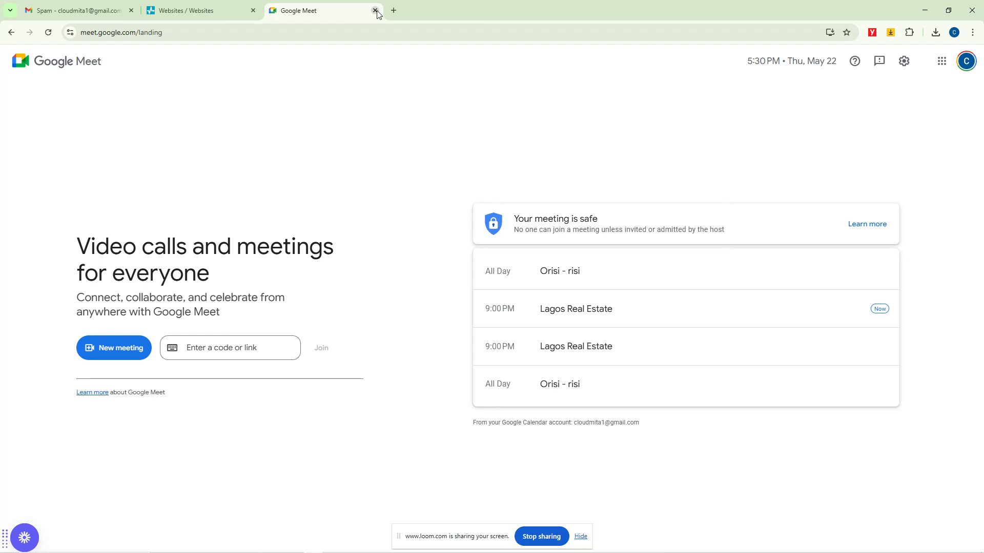
Step: Close the Google Meet tab and return to the SendPulse Websites page
click(374, 11)
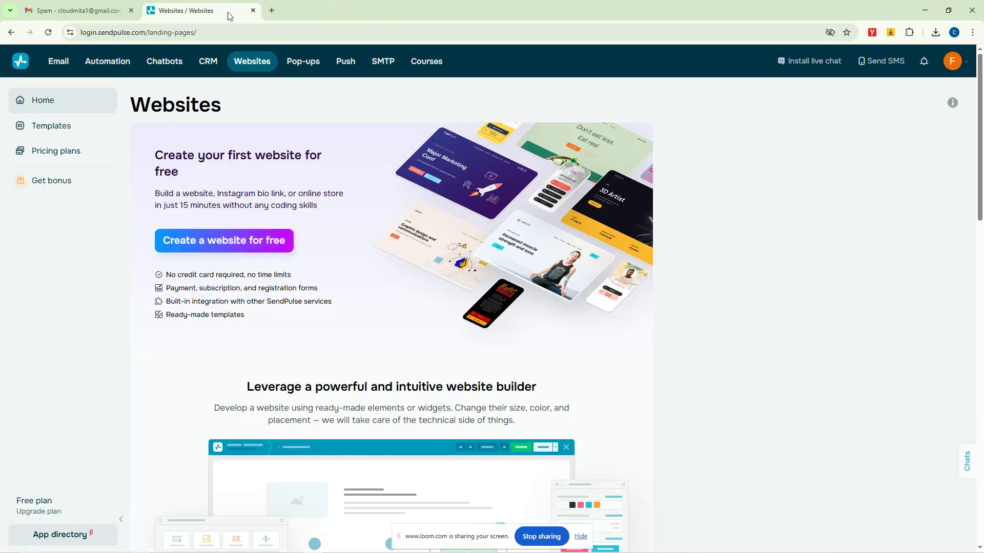
click(96, 8)
click(187, 10)
key(XF86MonBrightnessUp)
click(580, 536)
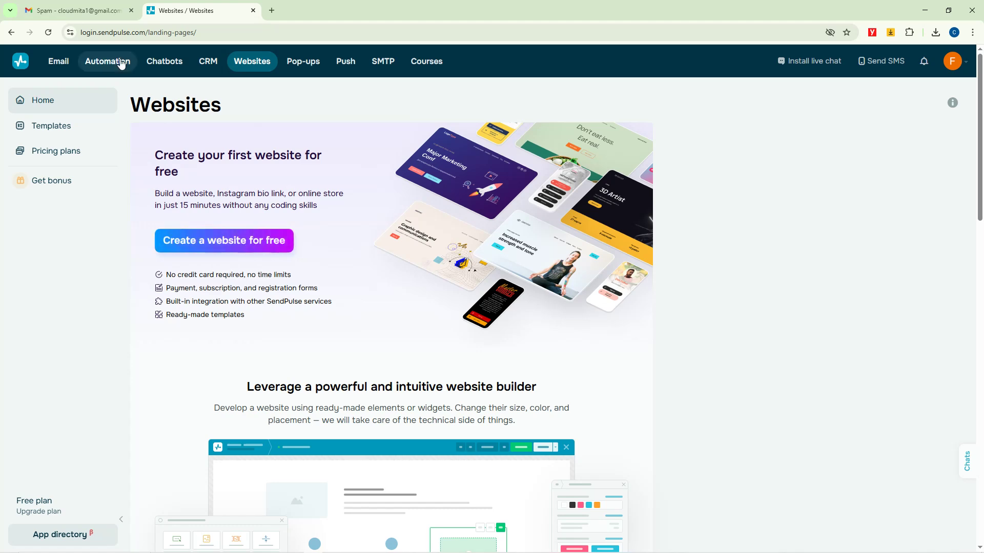
Step: Start creating a new site from the Websites section, choosing the Website type for a business website or online store
click(20, 62)
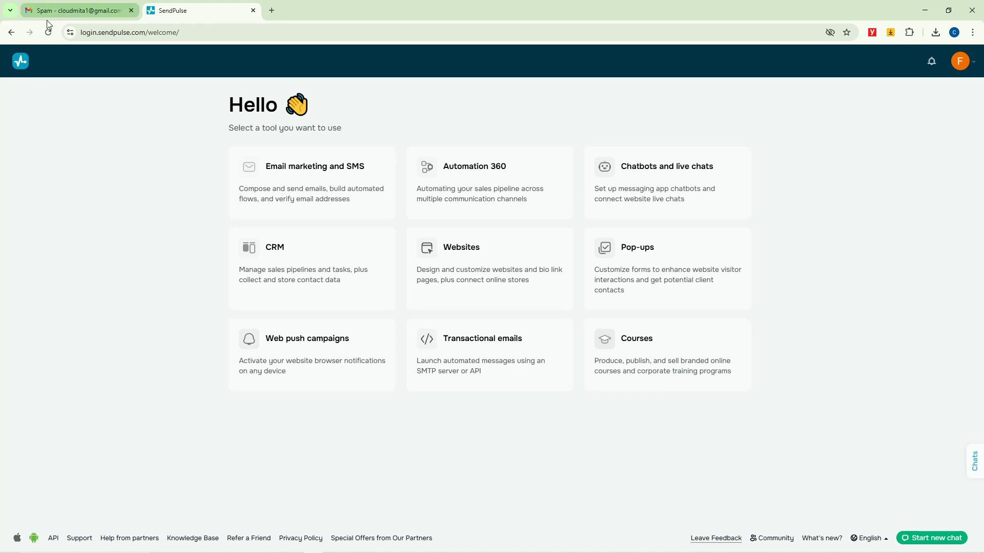
click(10, 33)
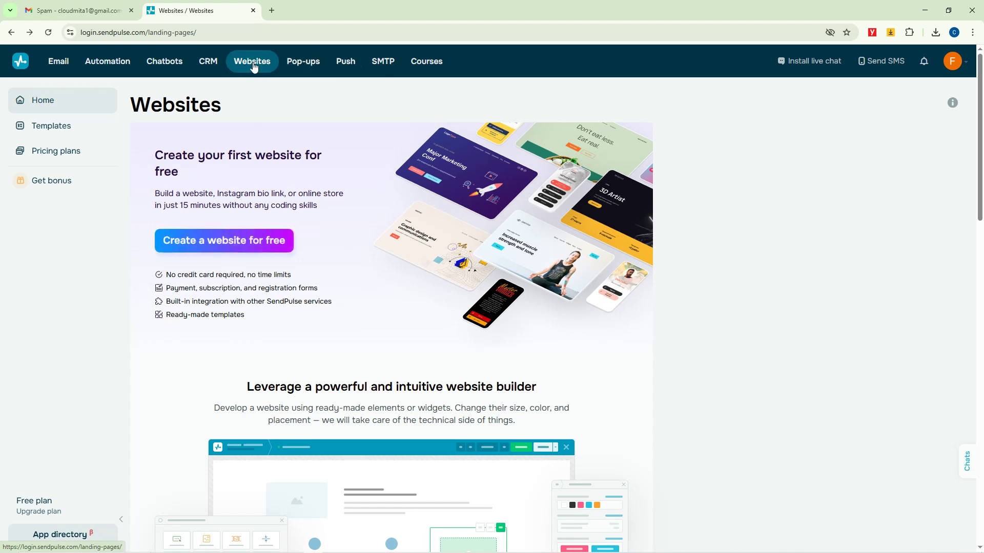
click(211, 247)
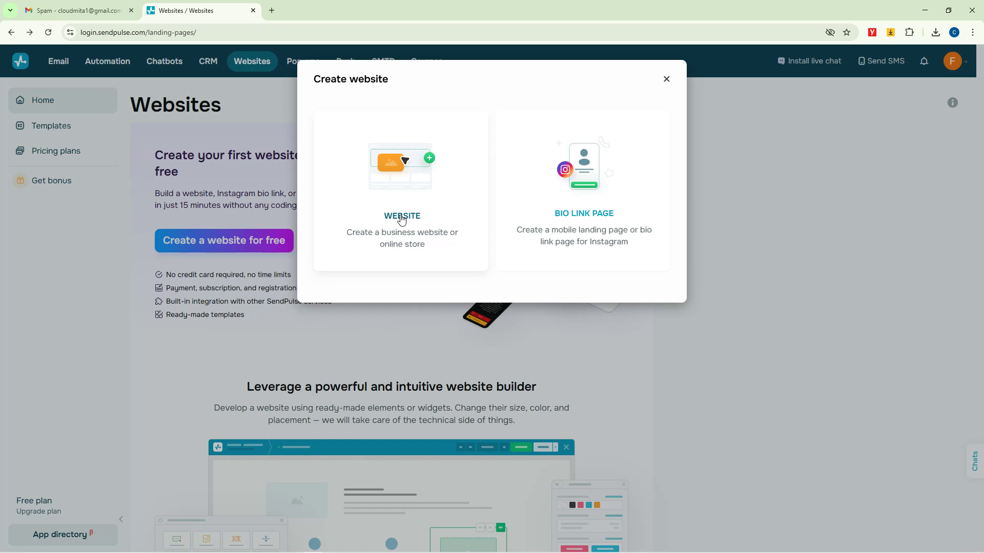
click(401, 218)
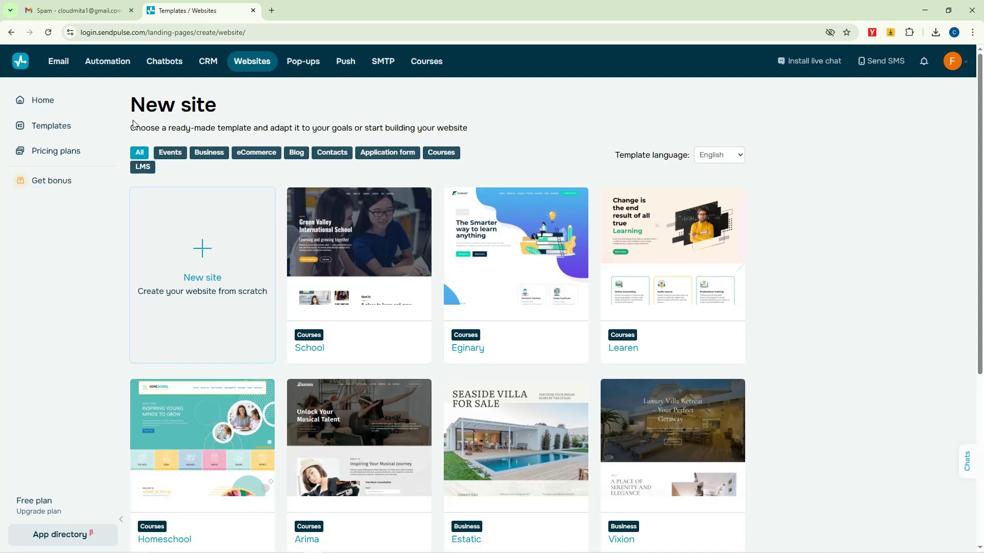
Step: Browse the ready-made website templates offered for the new site, from courses and business to eCommerce designs
drag(131, 105, 203, 113)
click(187, 130)
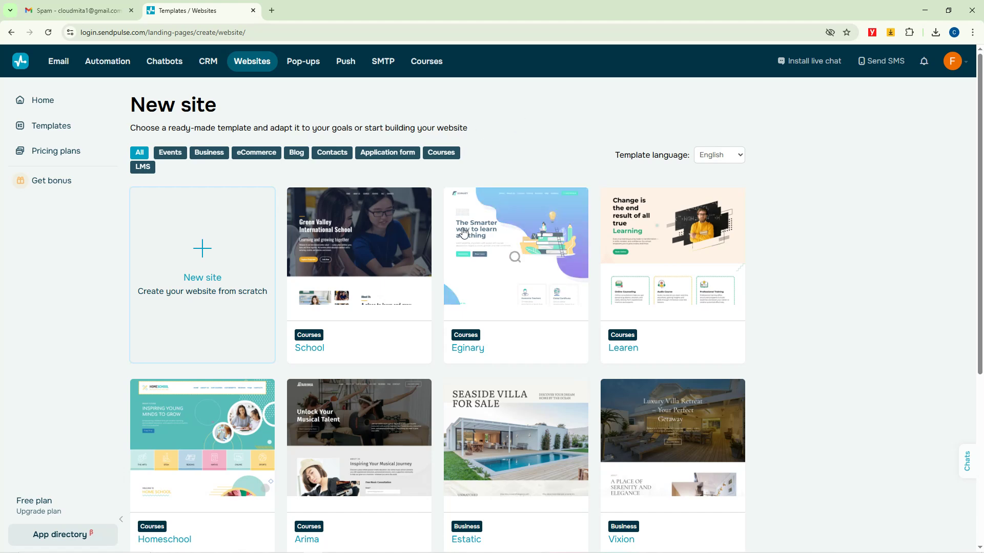
scroll(512, 316, down, 3)
scroll(511, 316, down, 20)
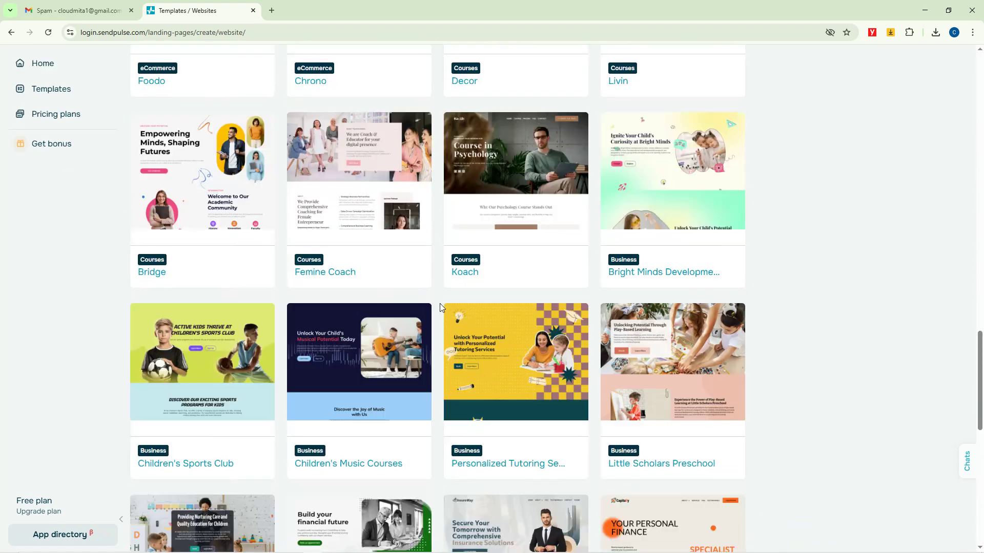
scroll(439, 303, up, 10)
scroll(419, 295, up, 8)
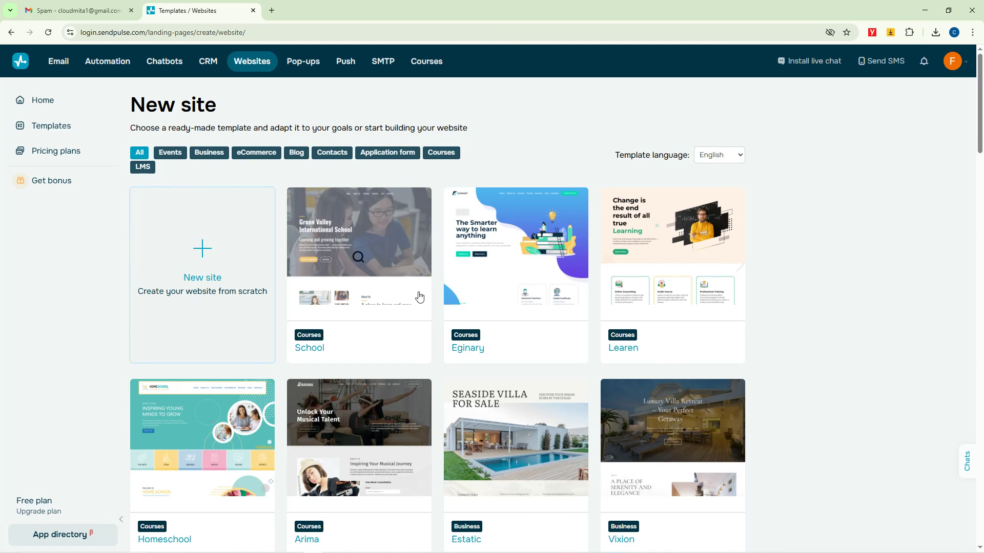
scroll(419, 297, down, 4)
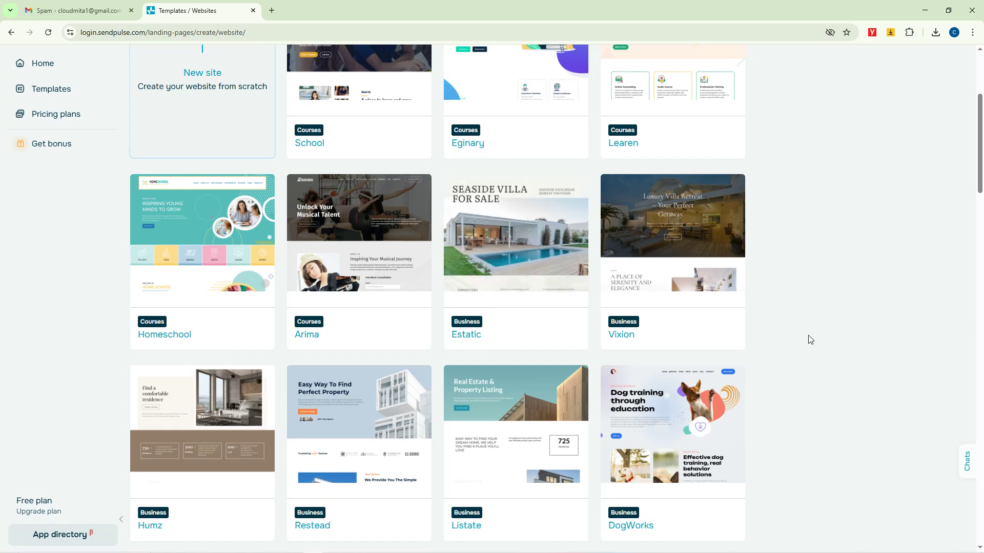
scroll(860, 329, down, 6)
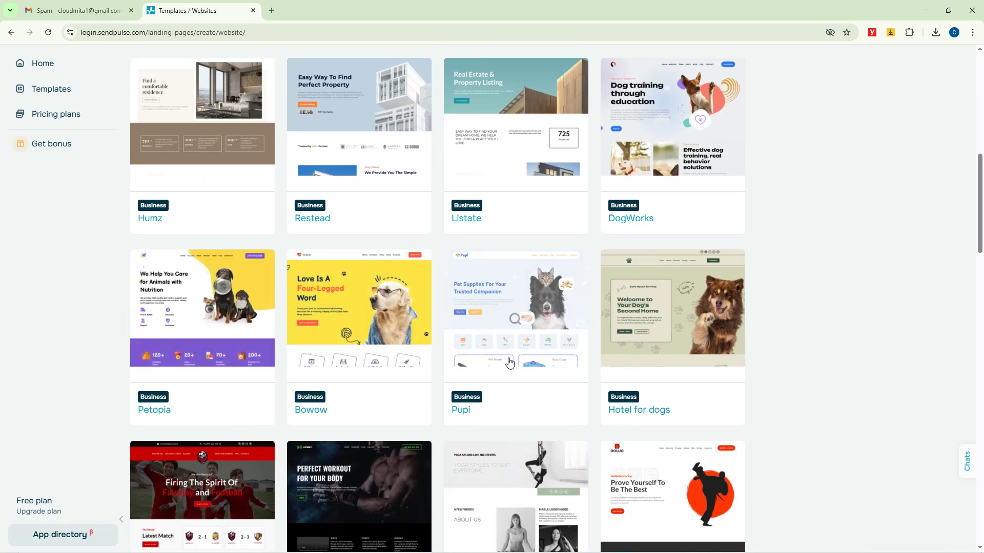
scroll(748, 420, down, 2)
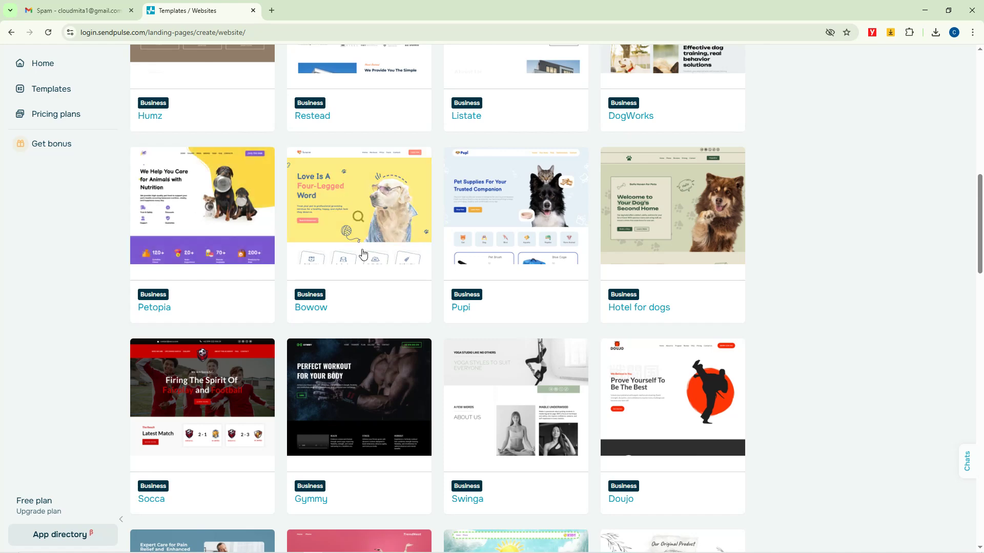
scroll(658, 344, down, 6)
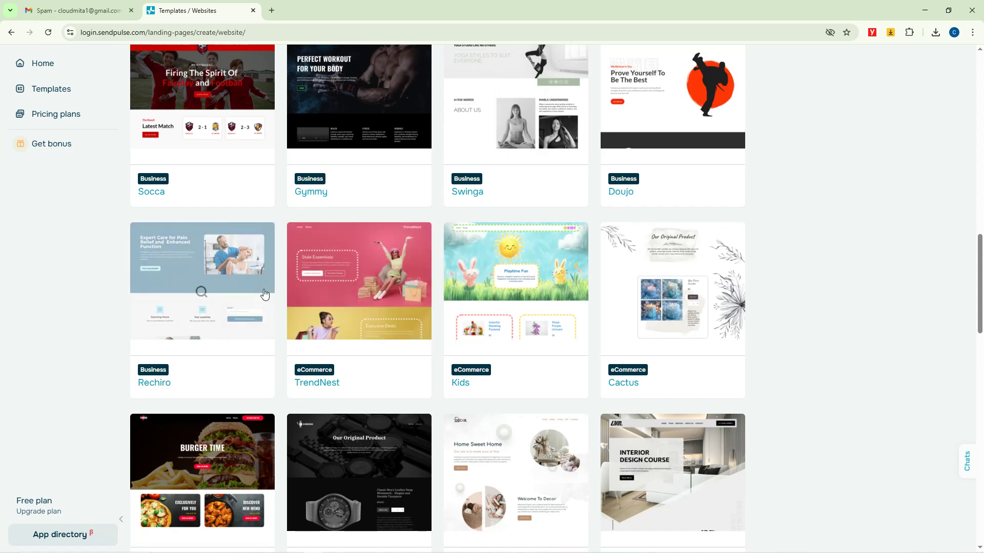
scroll(907, 333, down, 5)
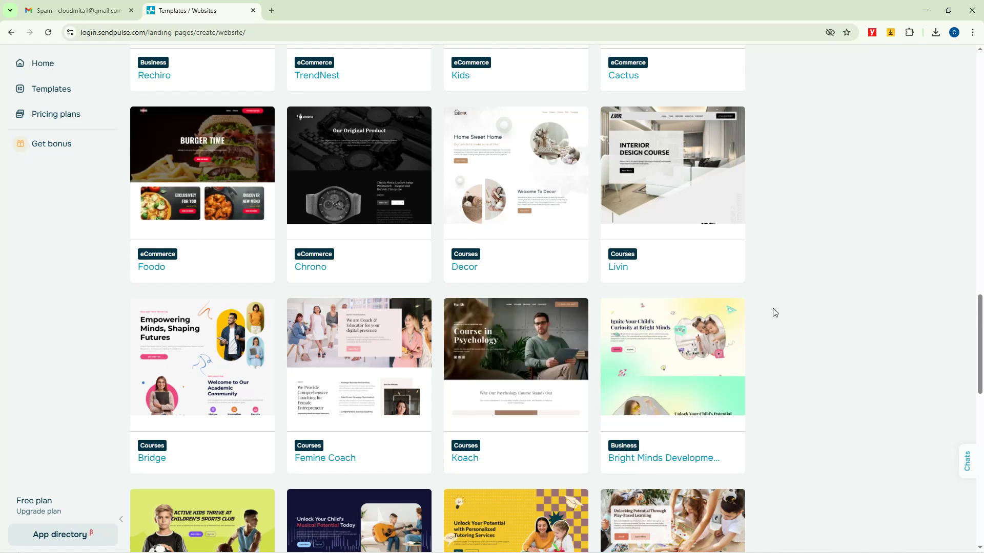
scroll(775, 313, up, 1)
scroll(640, 285, up, 20)
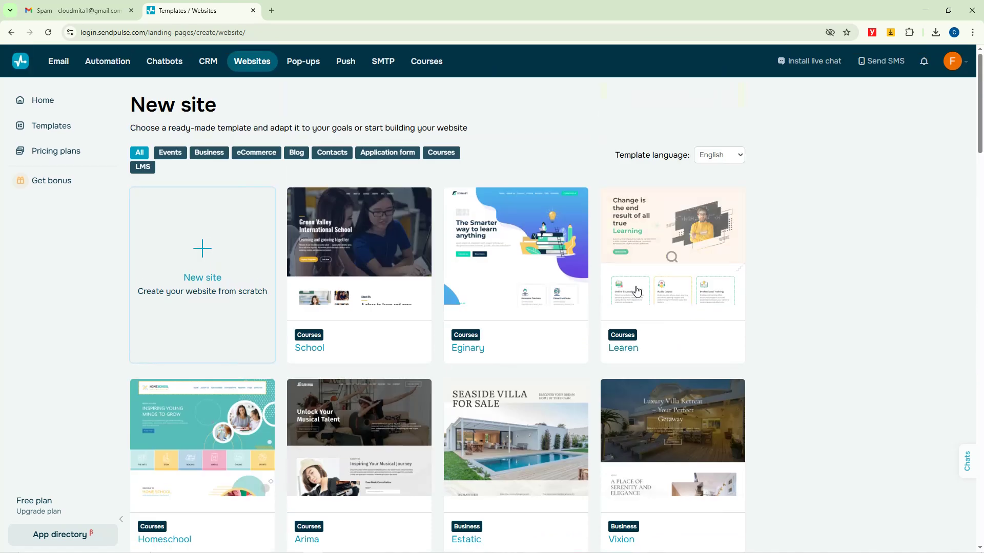
scroll(637, 291, down, 4)
scroll(637, 291, up, 4)
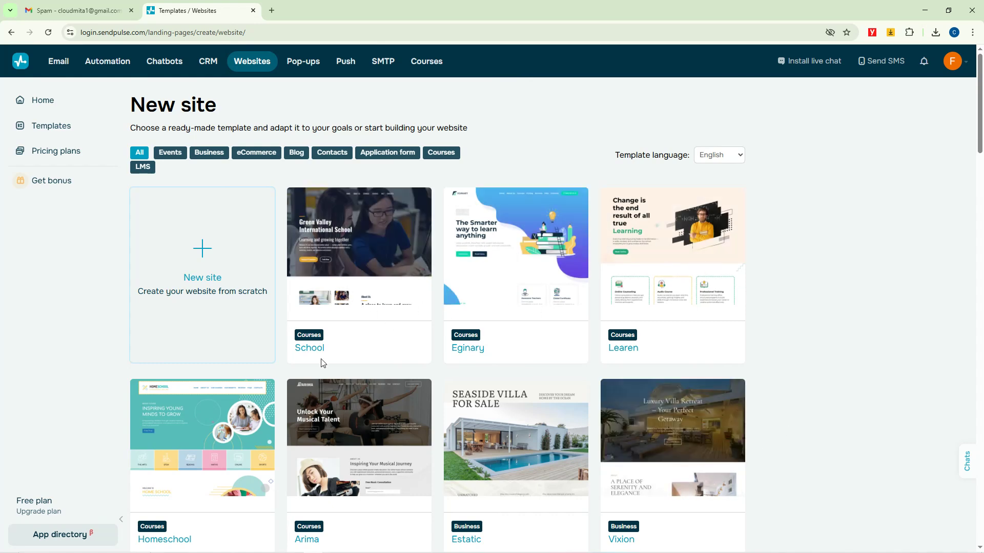
Step: Preview the School template through its sections and open it for editing in the website builder
click(348, 269)
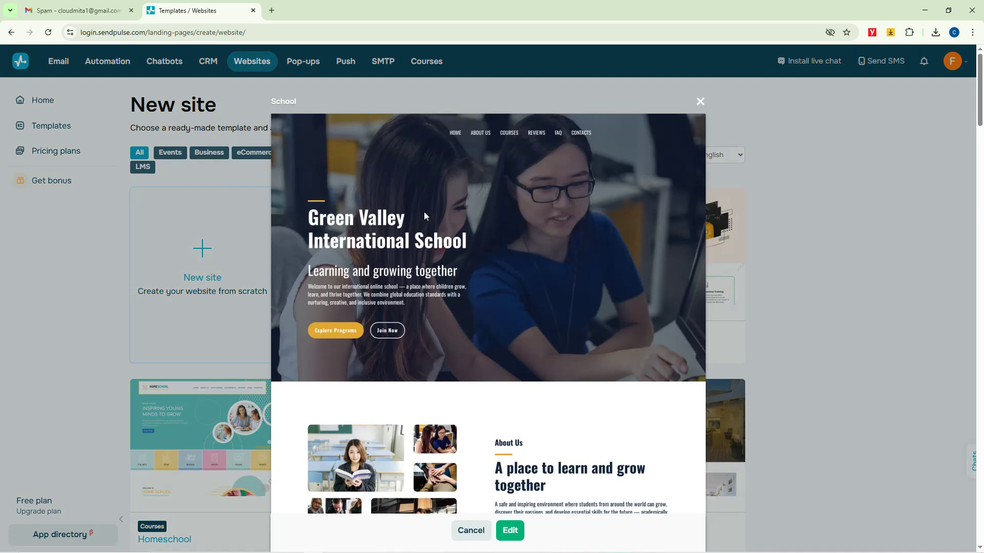
scroll(468, 292, down, 15)
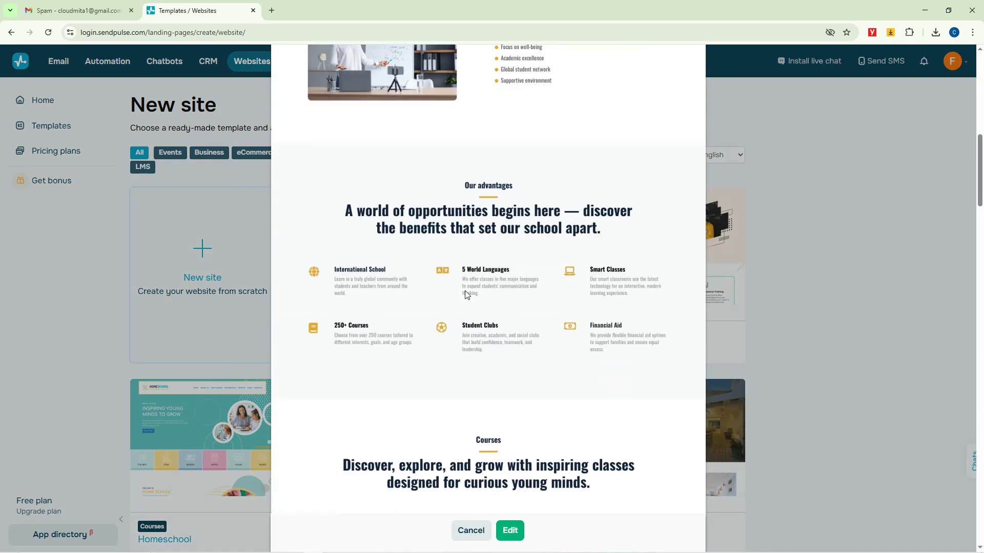
scroll(464, 294, down, 20)
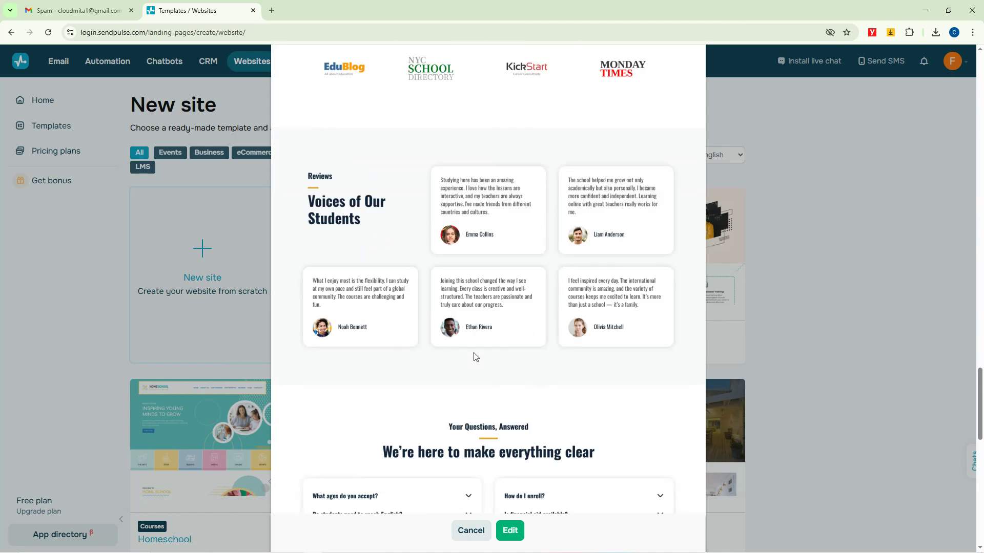
scroll(474, 361, down, 4)
click(512, 480)
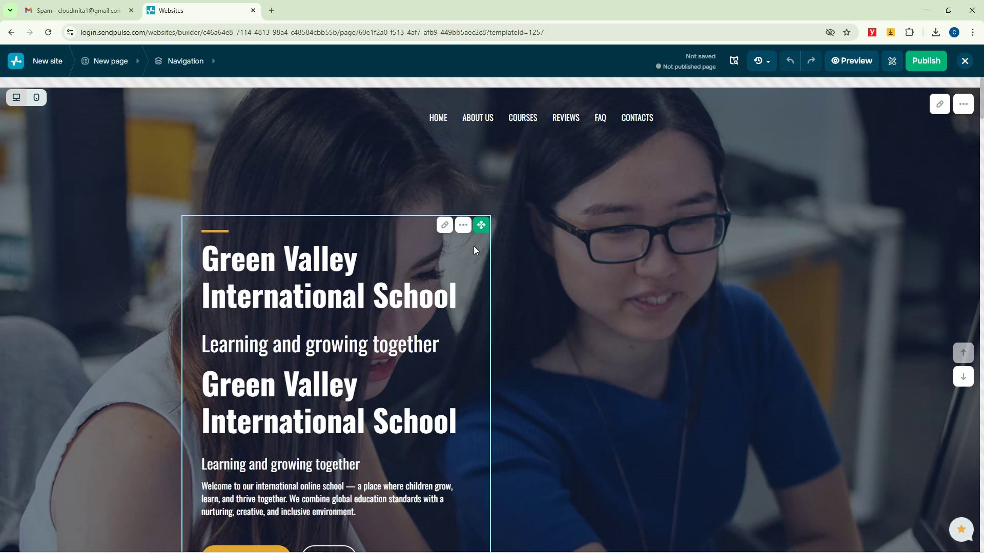
Step: Replace the first "Green Valley International School" heading in the hero section with "FastGidi Int'l School"
click(291, 279)
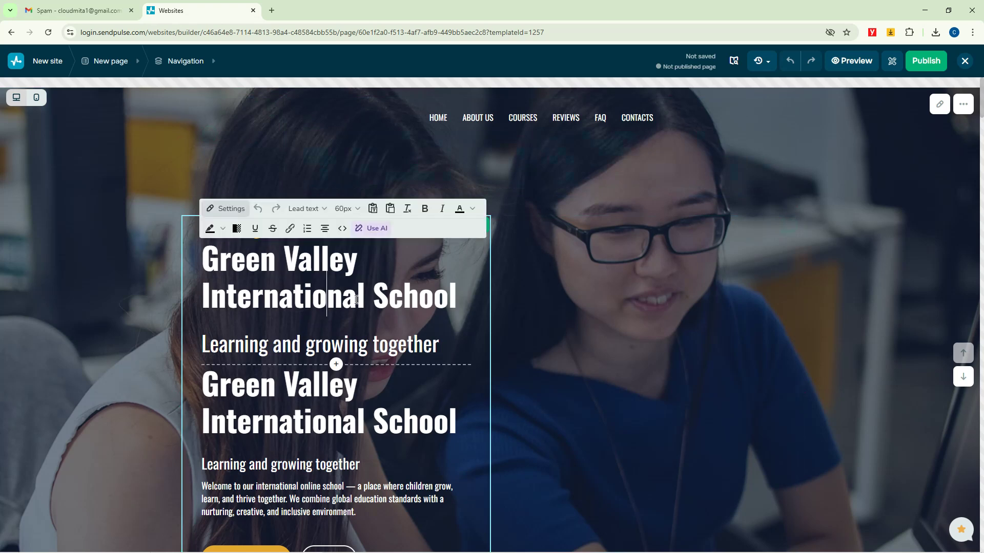
drag(459, 303, 210, 268)
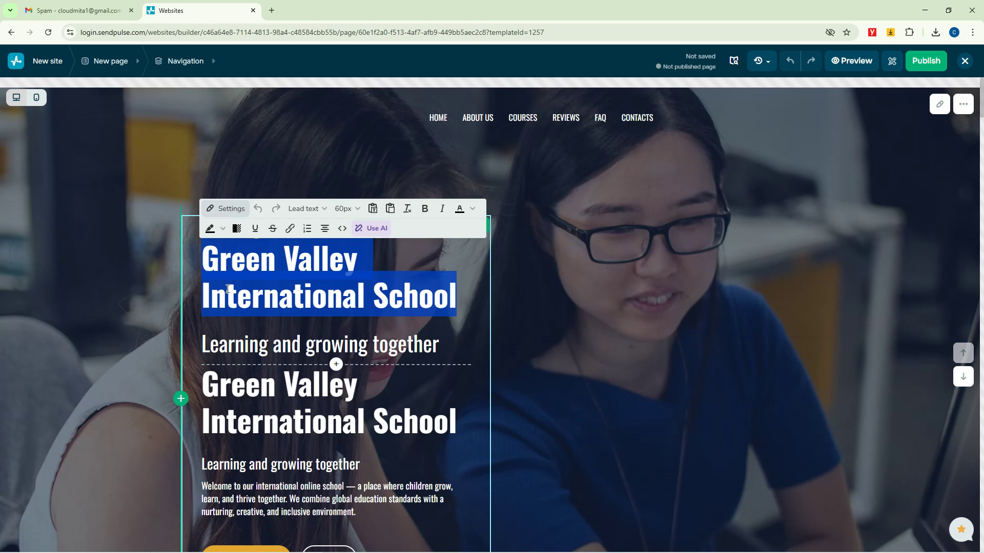
text(F)
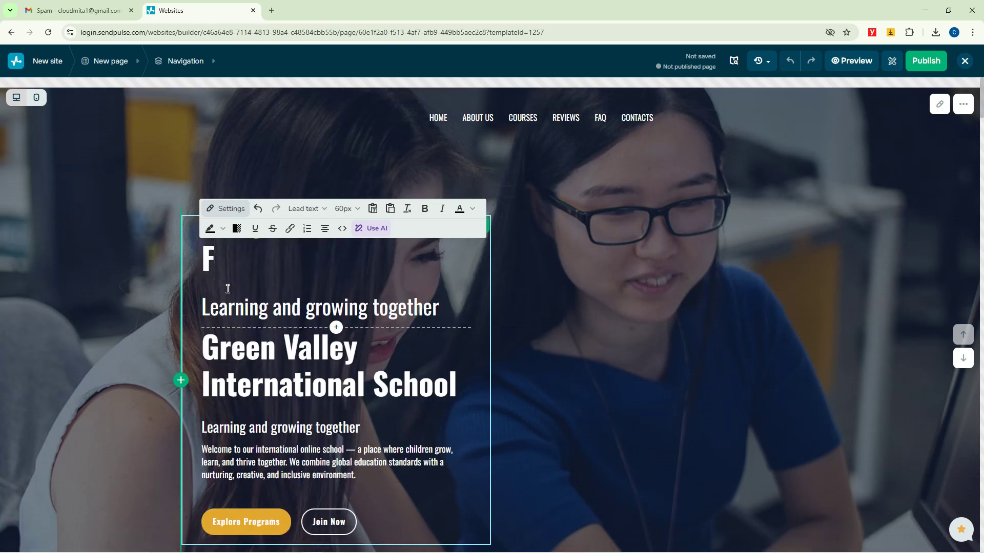
text(astGidi)
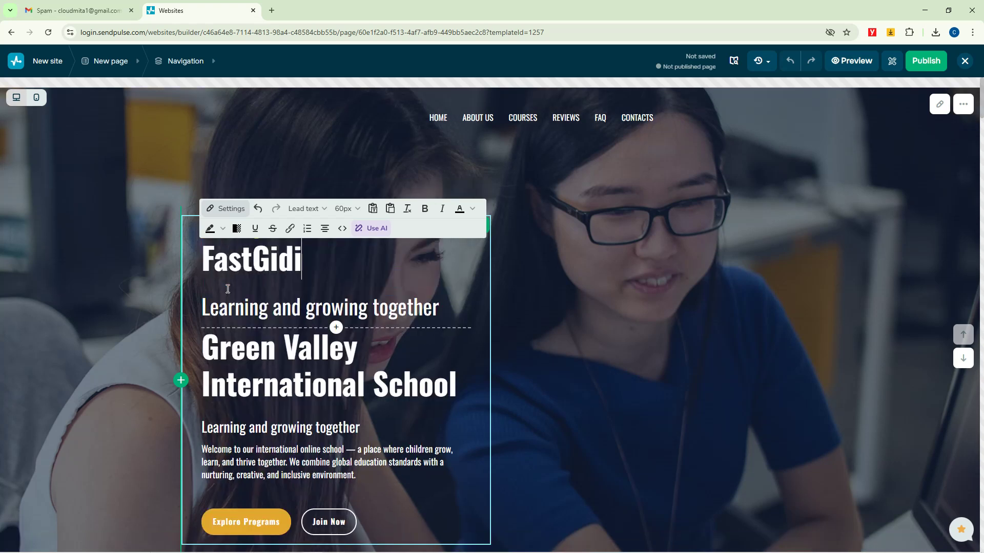
text( Int')
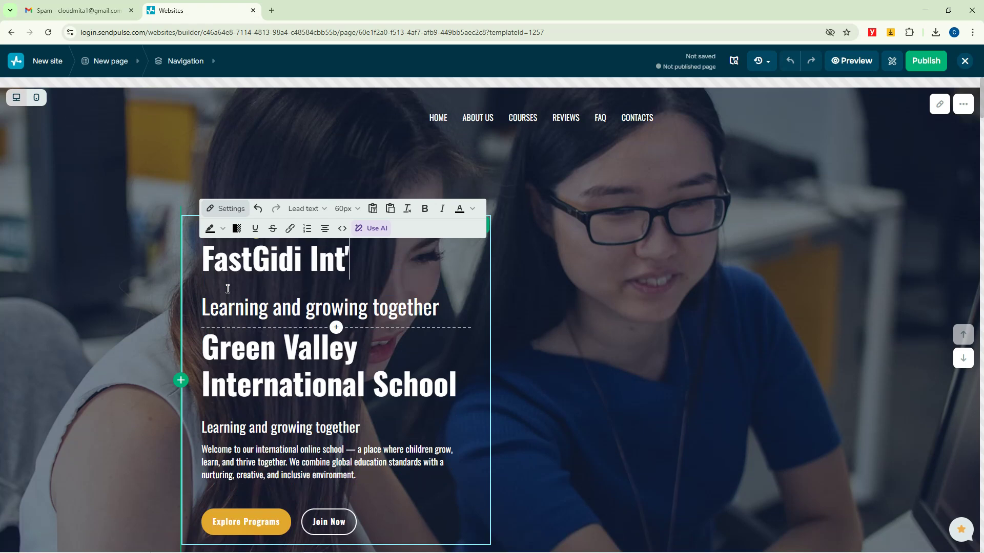
text(ll)
key(BackSpace)
text(Sc)
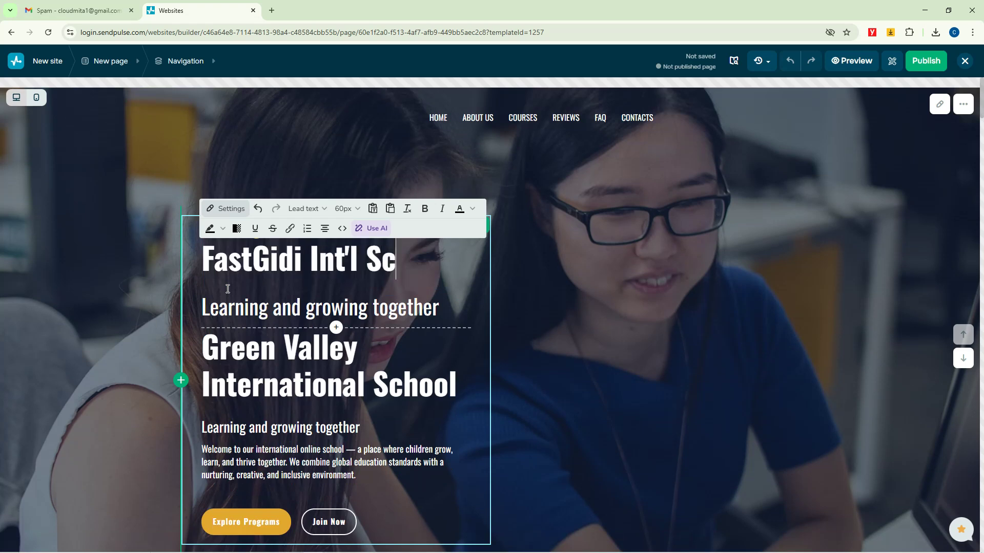
text(hool)
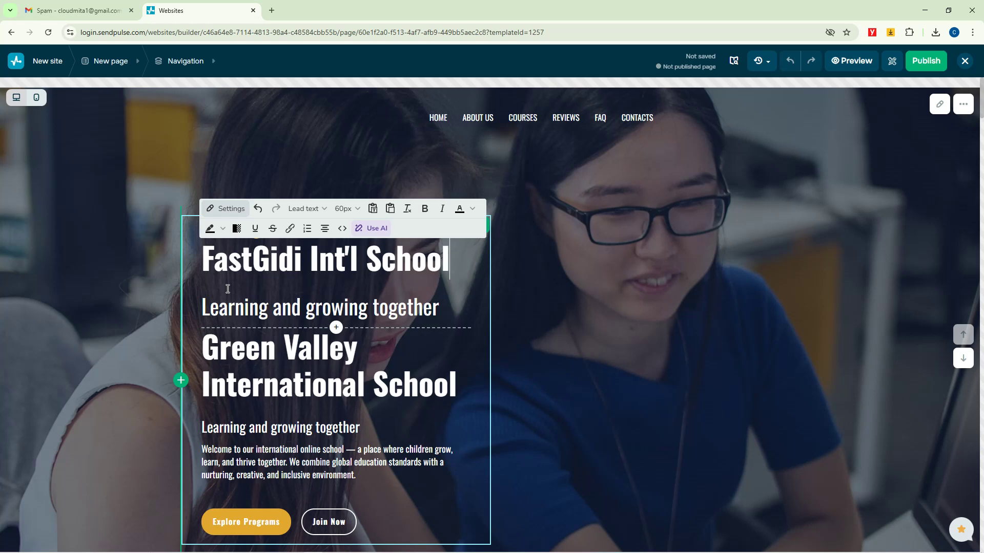
click(310, 161)
click(149, 242)
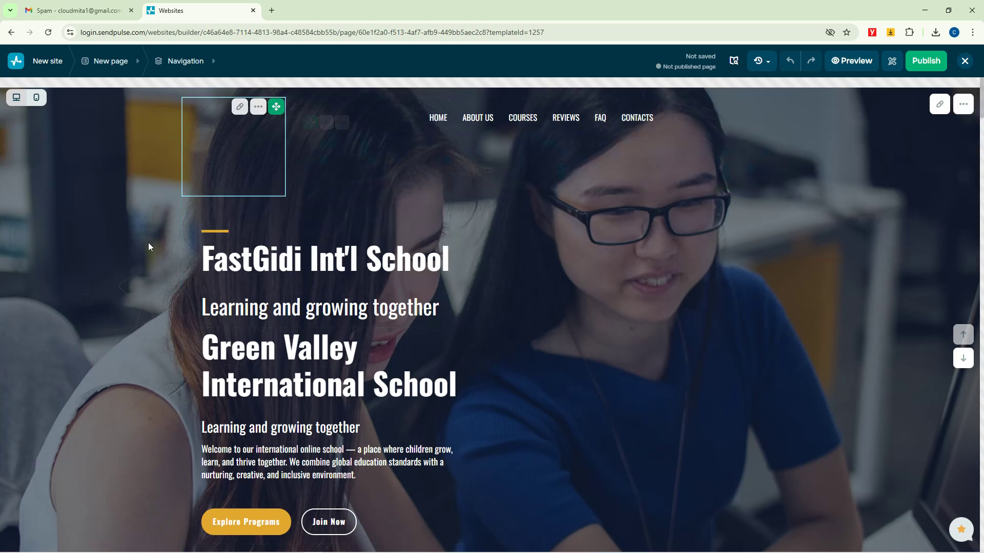
Step: Replace the remaining "Green Valley International School" heading in the hero section with "The most Active Online Learning Platform"
scroll(334, 316, down, 3)
click(343, 231)
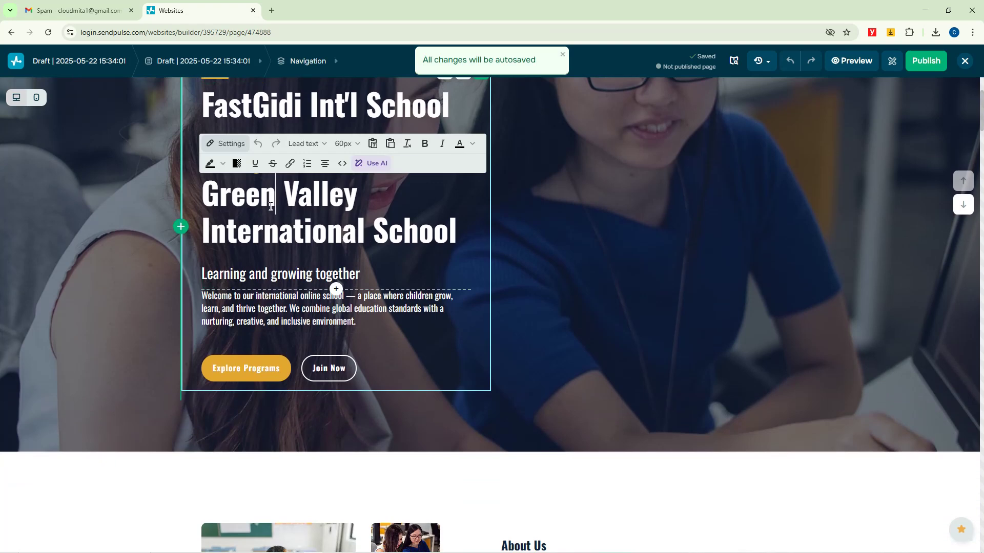
click(252, 225)
drag(365, 232, 220, 199)
click(219, 199)
drag(461, 236, 181, 205)
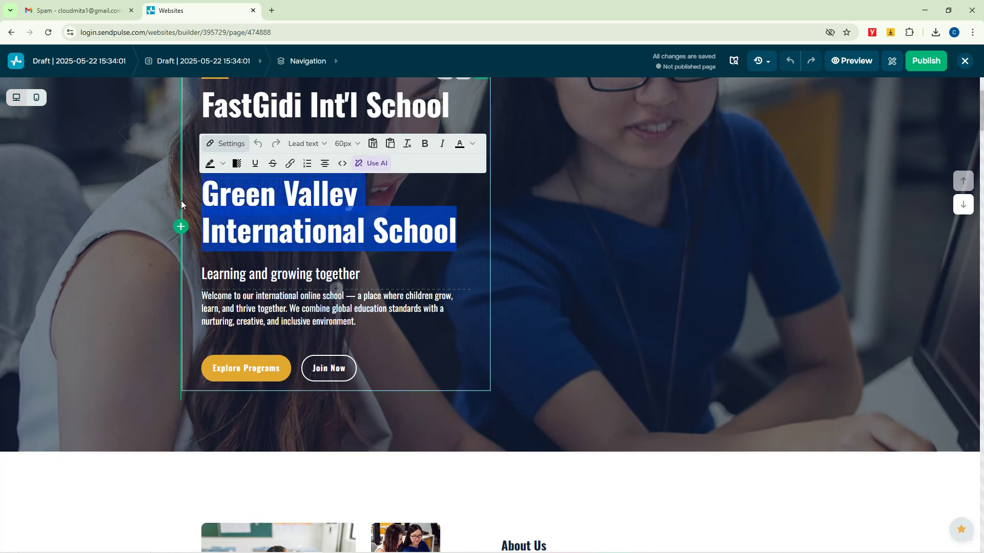
text(The)
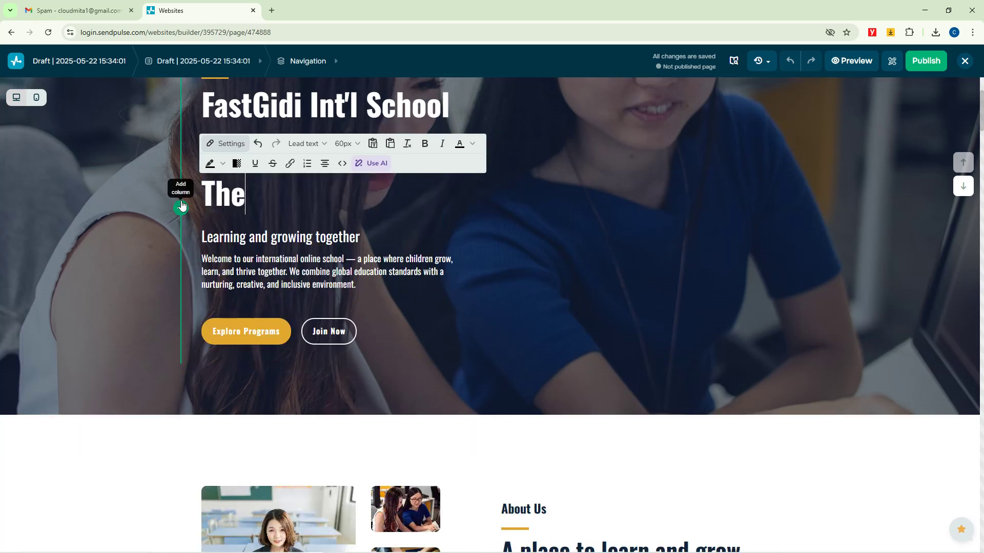
text( most A)
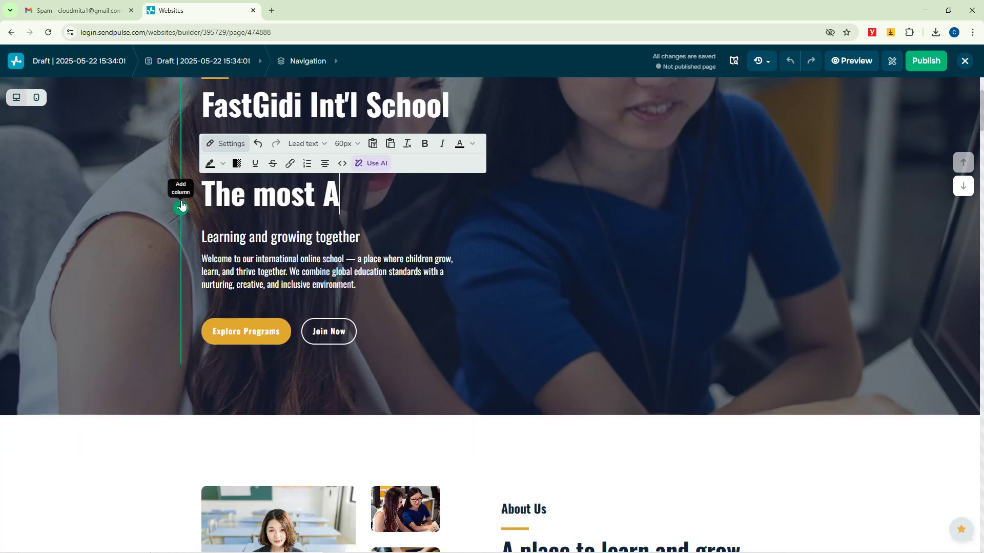
text(ctive Onlin)
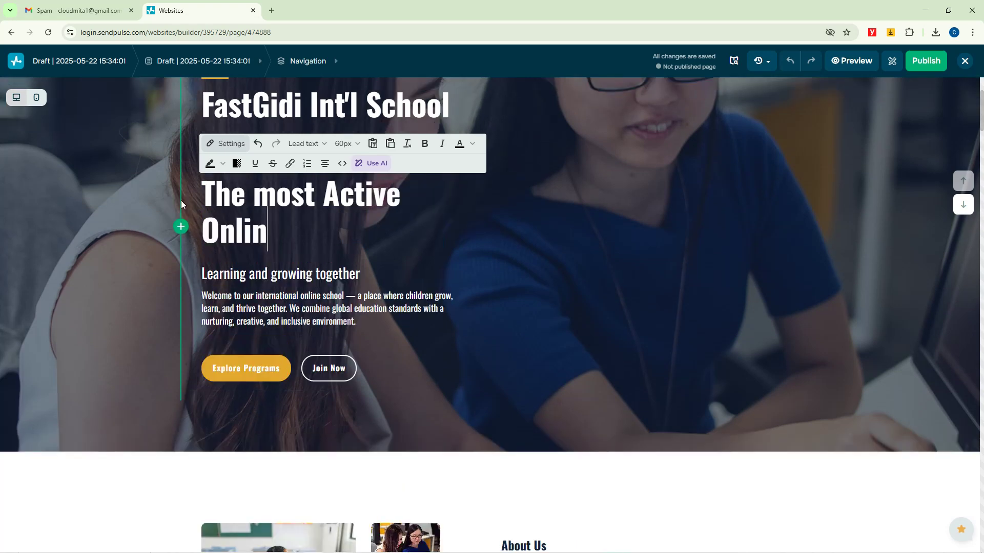
text(e L)
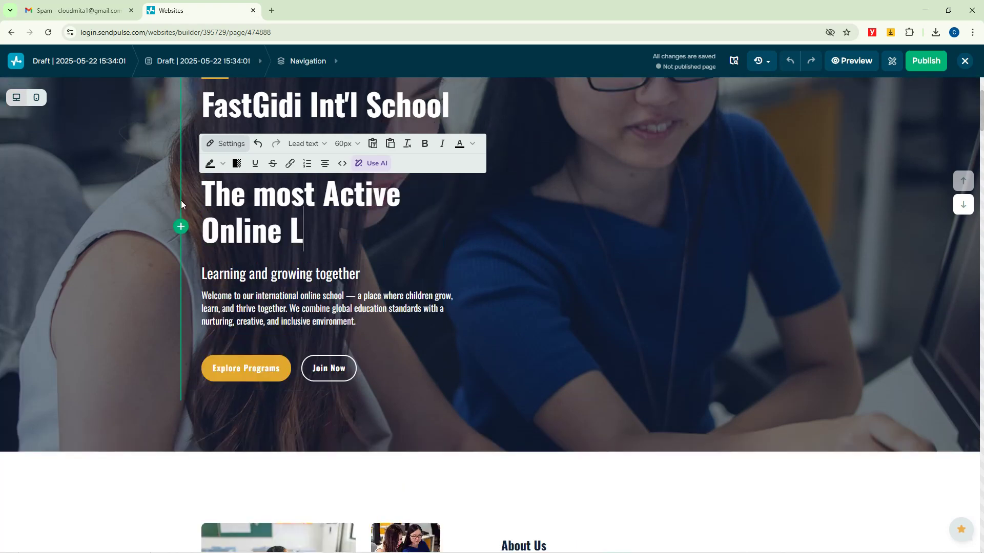
text(earning Playfo)
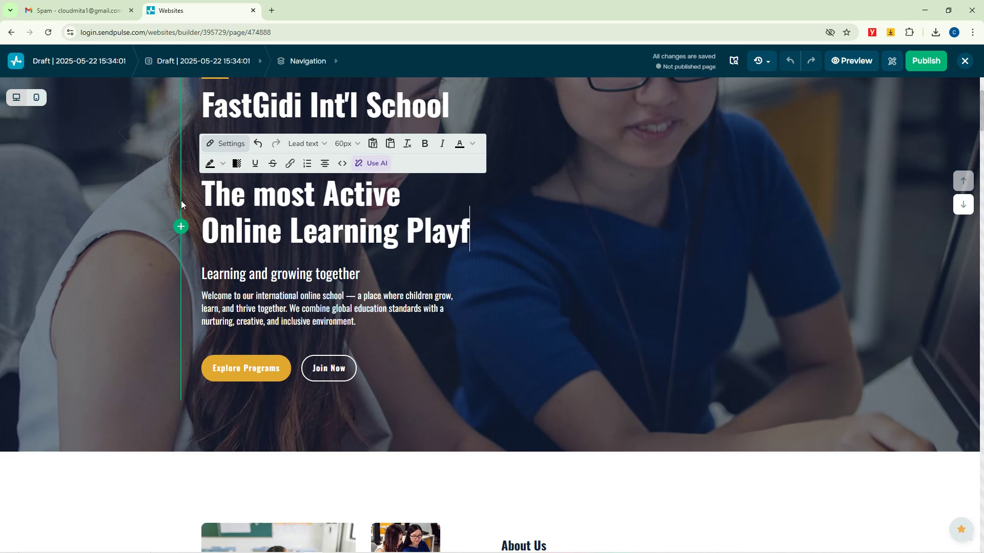
key(BackSpace)
key(BackSpace)
key(BackSpace)
text(tform)
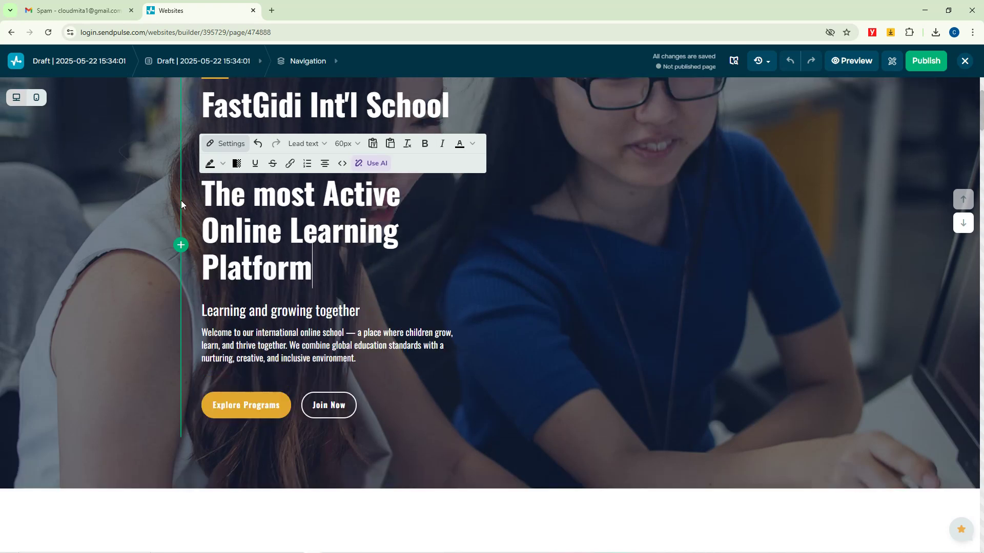
click(118, 272)
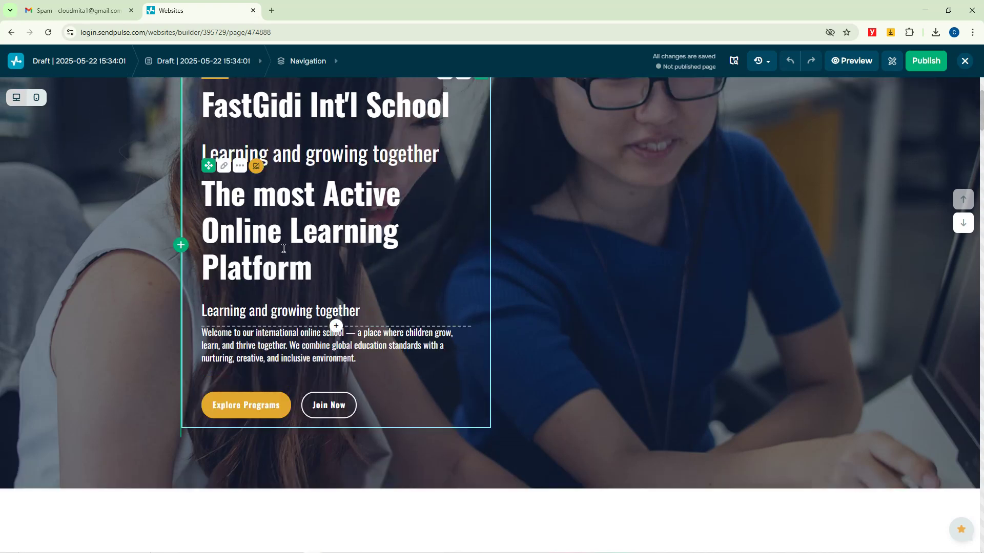
Step: Delete the large "Learning and growing together" tagline directly beneath the "FastGidi Int'l School" heading in the hero section
scroll(118, 273, up, 3)
click(307, 176)
click(224, 184)
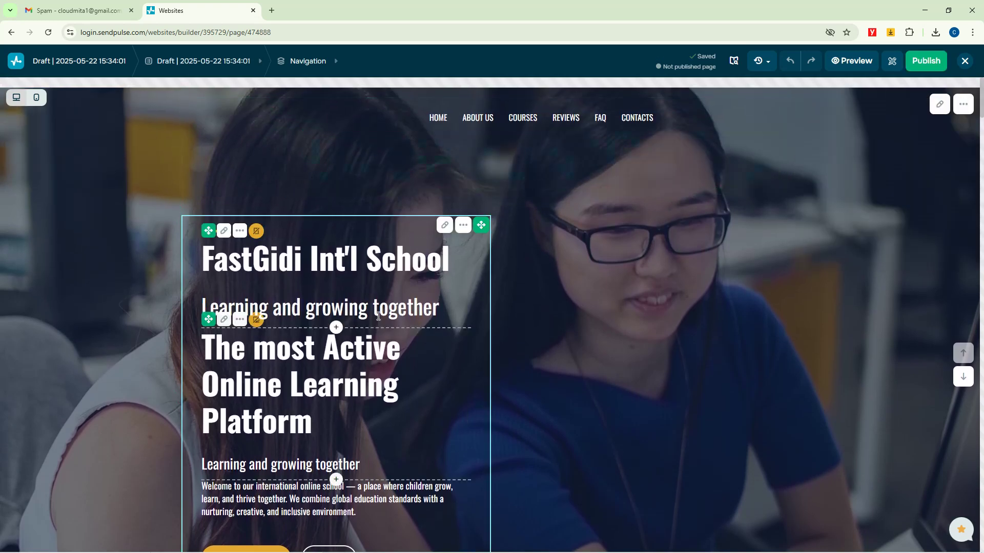
click(289, 311)
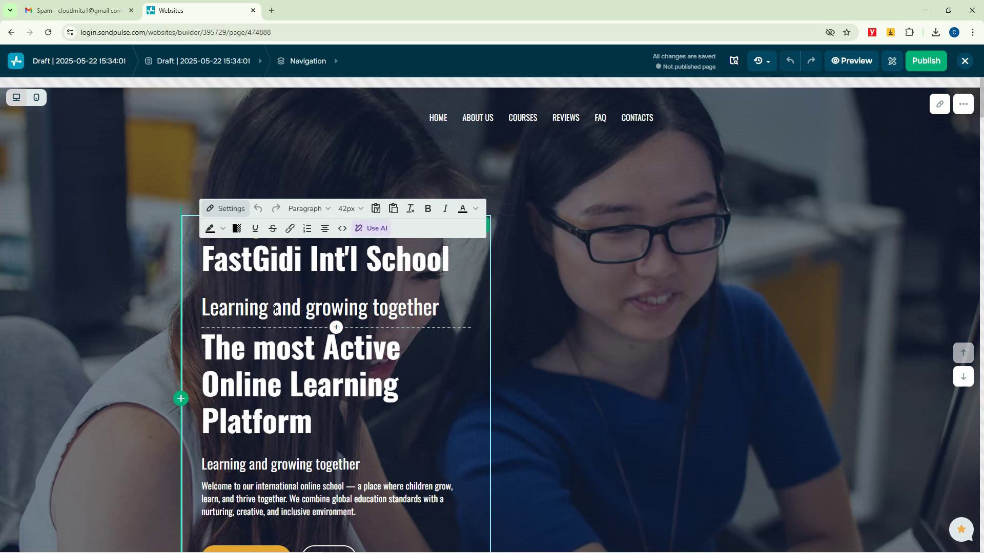
click(379, 307)
drag(437, 311, 195, 307)
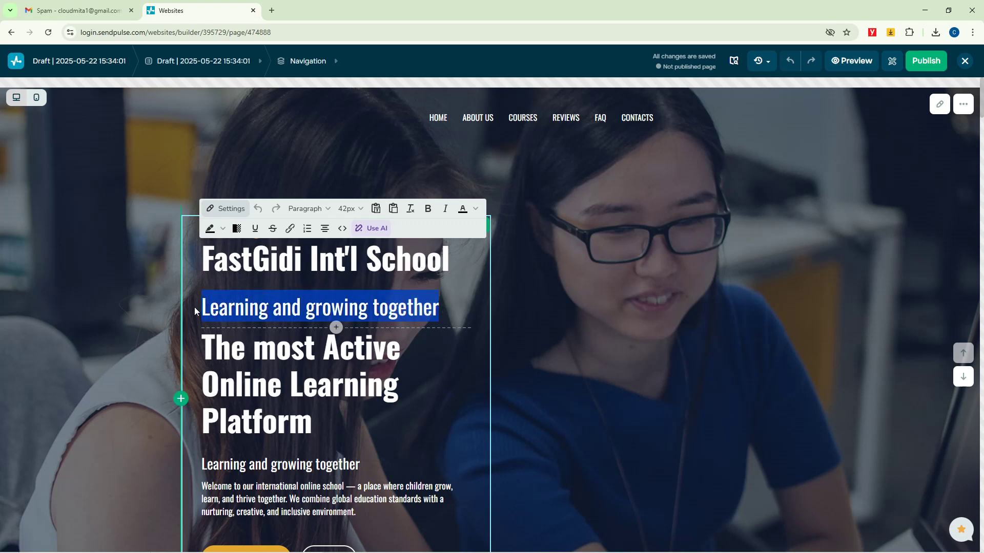
key(BackSpace)
key(BackSpace)
click(87, 216)
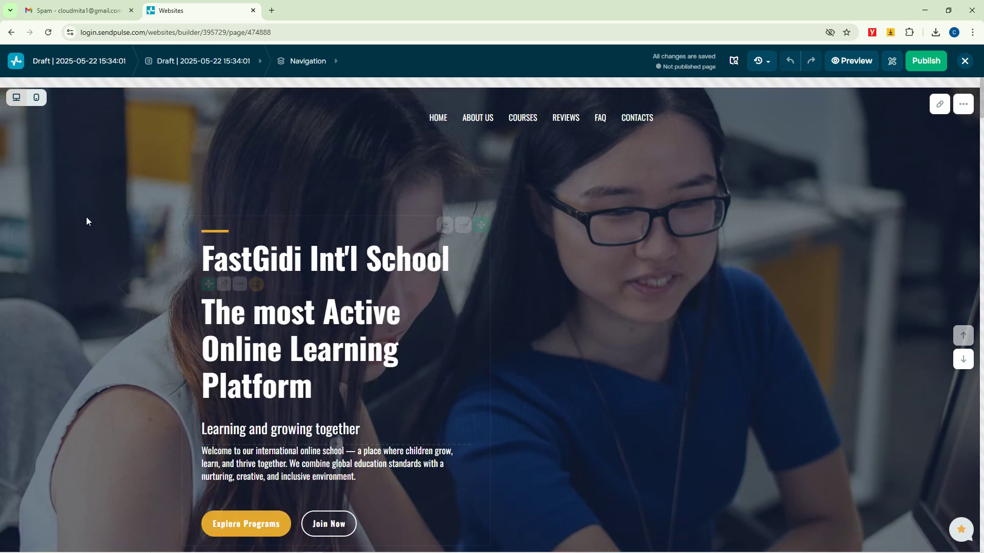
Step: Reorder the upper About Us collage so the two women studying come first, the joined hands second and the woman reading third
scroll(699, 134, down, 5)
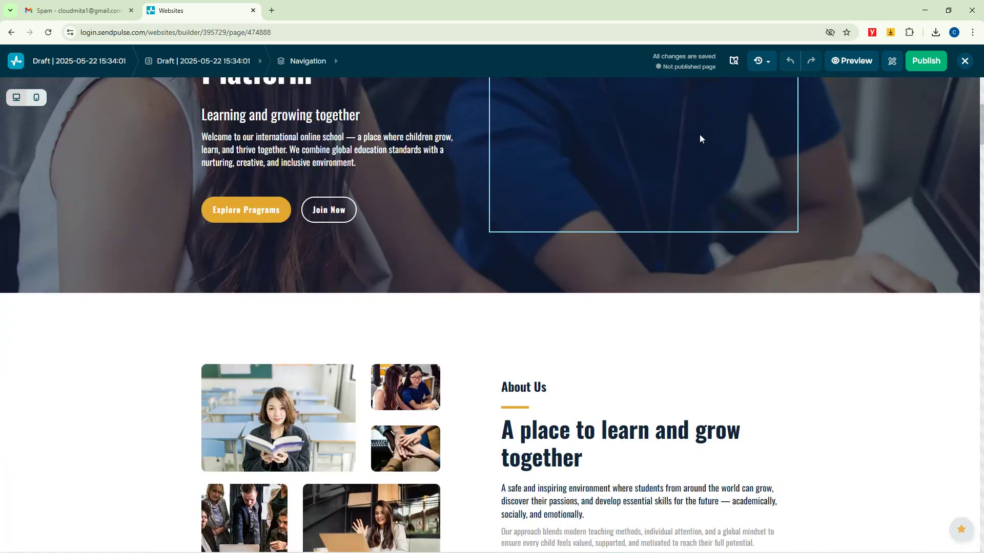
scroll(703, 125, up, 5)
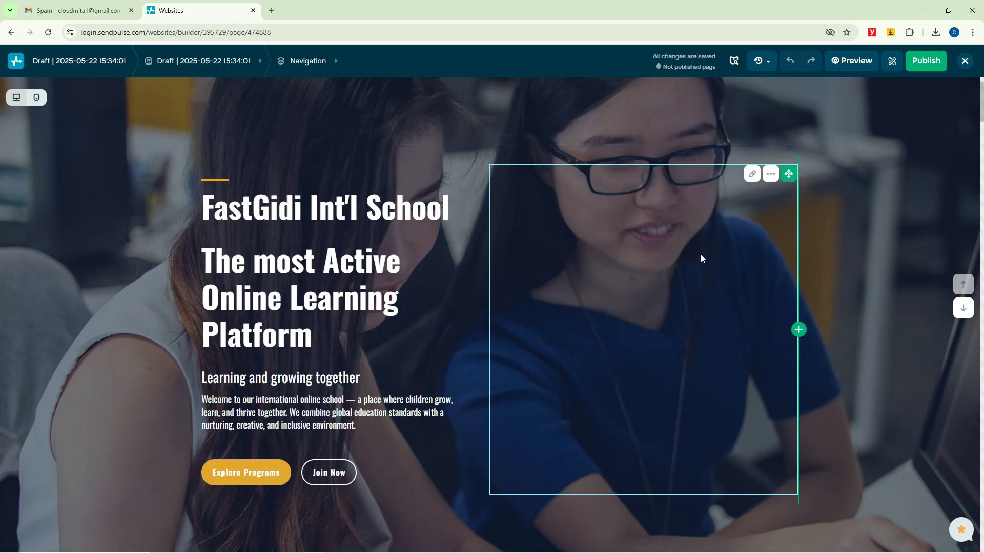
scroll(584, 340, down, 11)
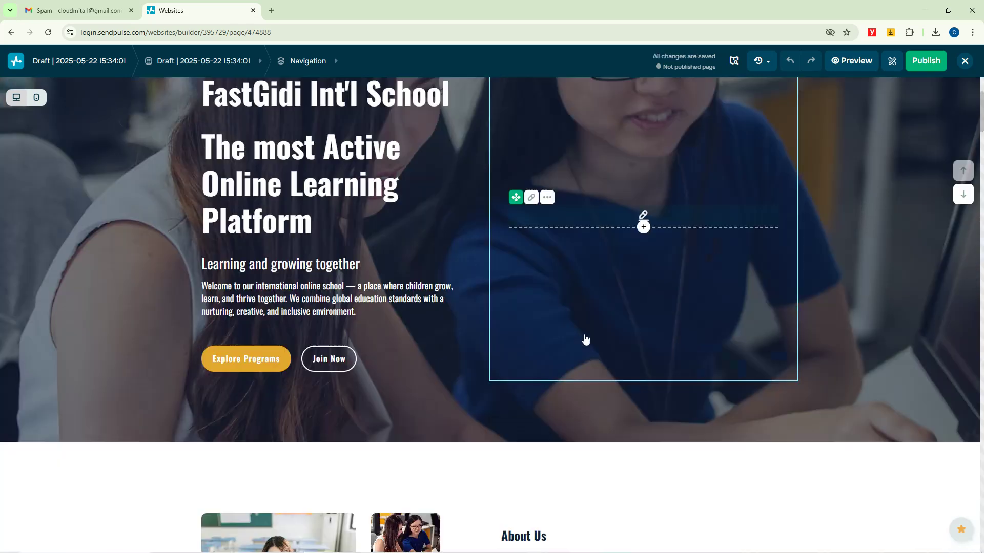
scroll(586, 334, up, 5)
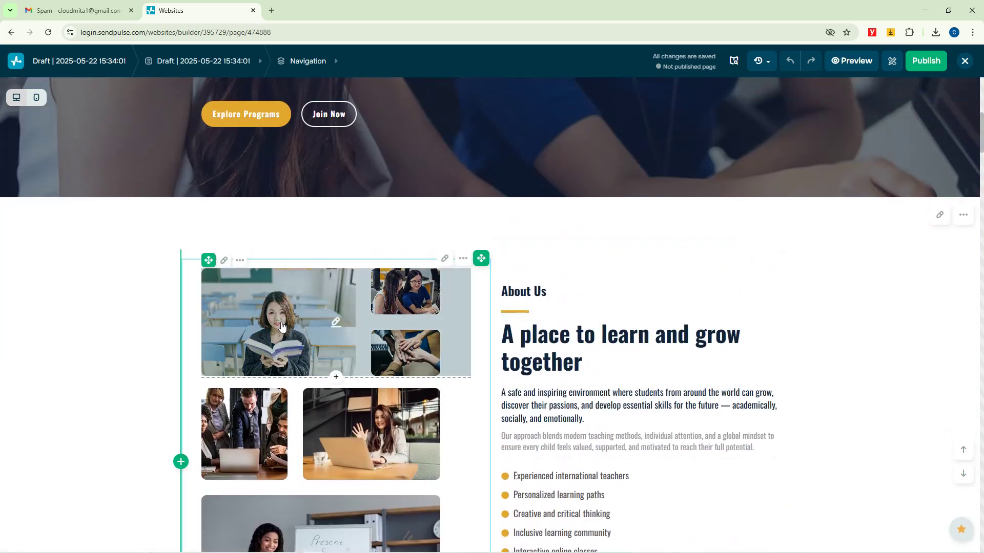
click(336, 324)
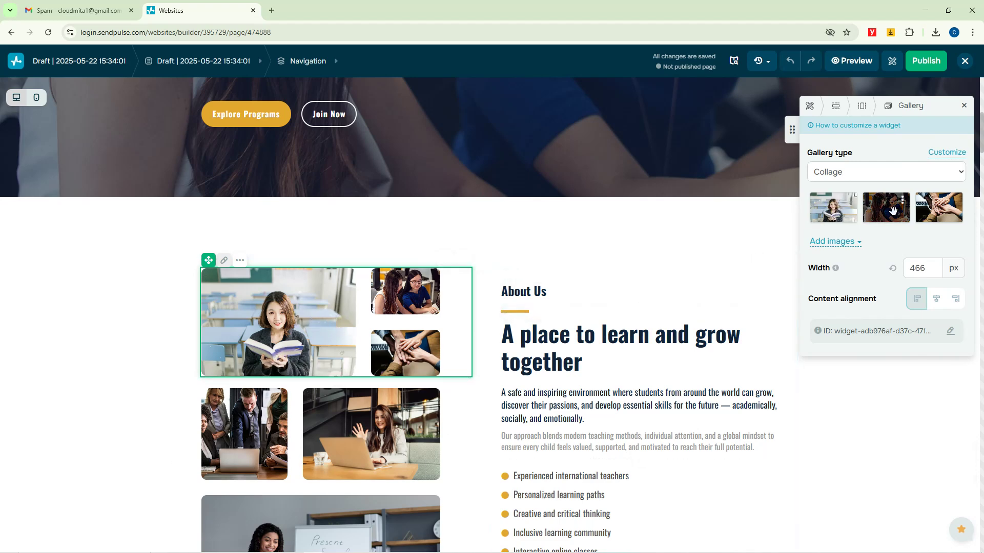
drag(893, 211, 833, 208)
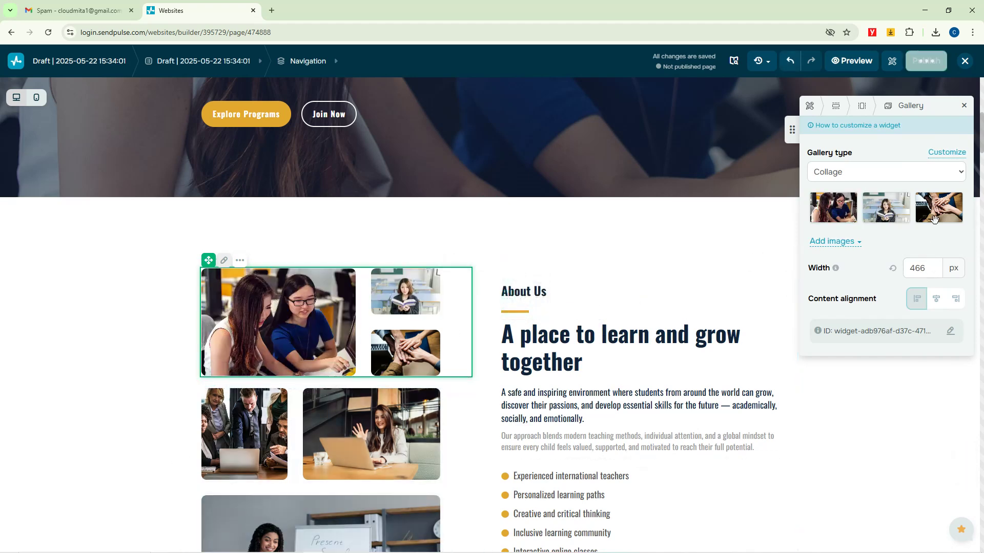
drag(934, 220, 885, 208)
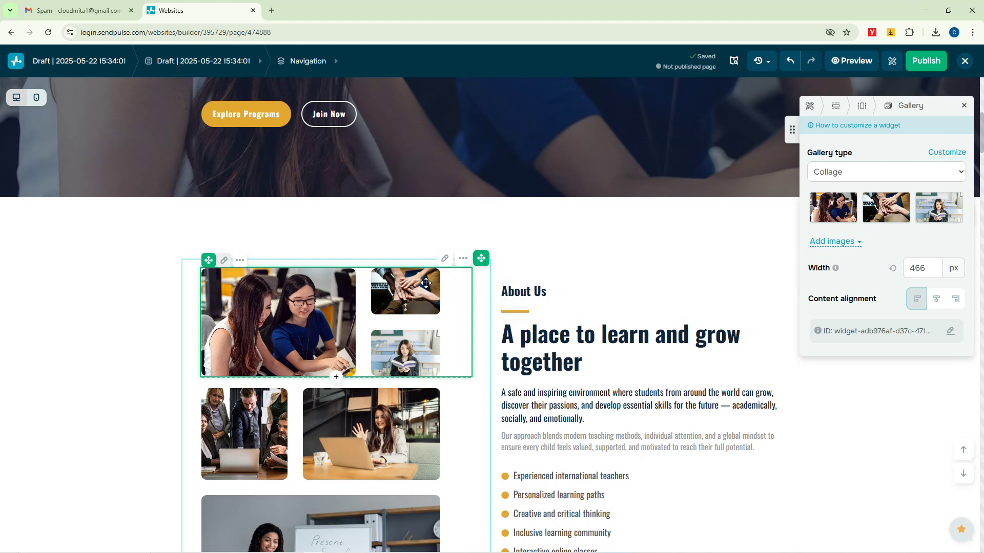
click(255, 430)
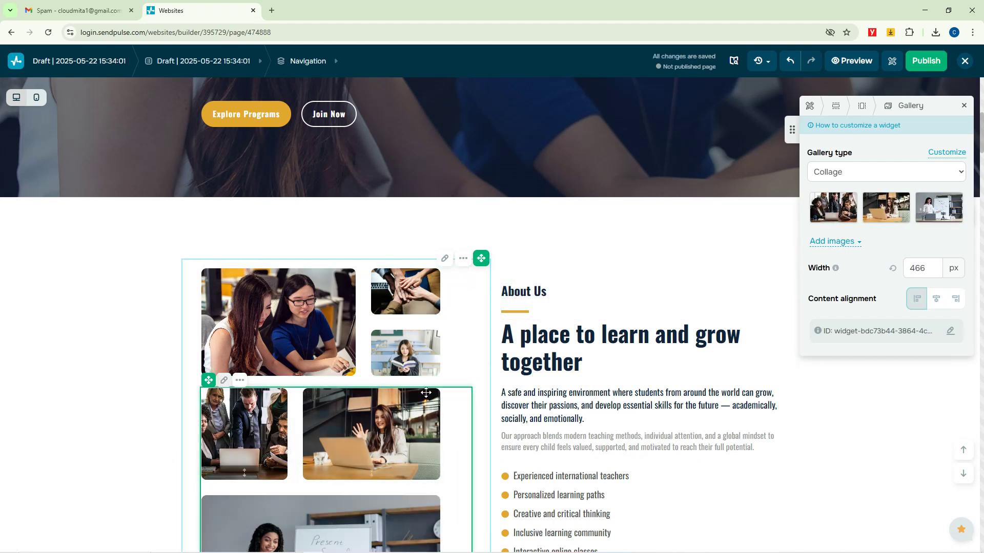
click(964, 105)
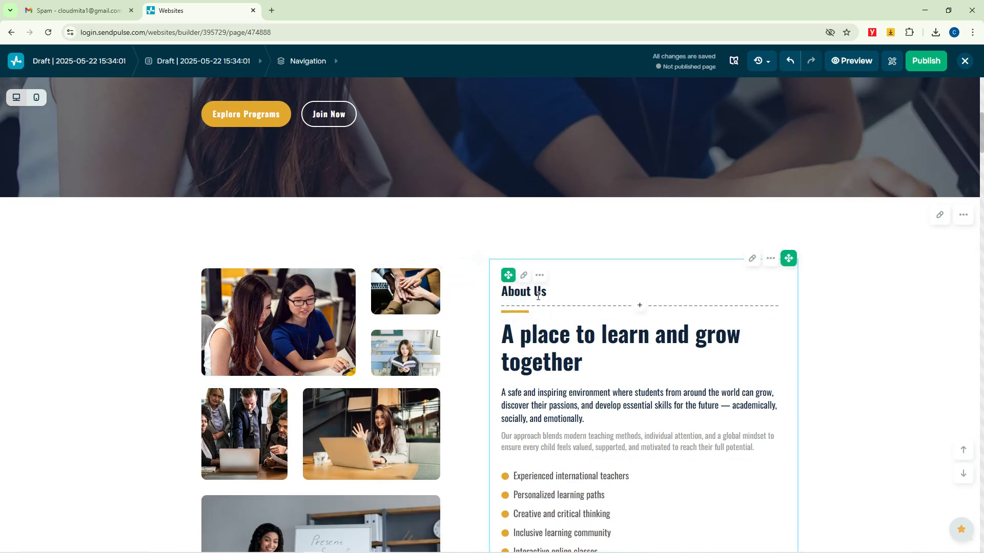
Step: Change the "About Us" heading to "About FastGidi Academy"
click(534, 292)
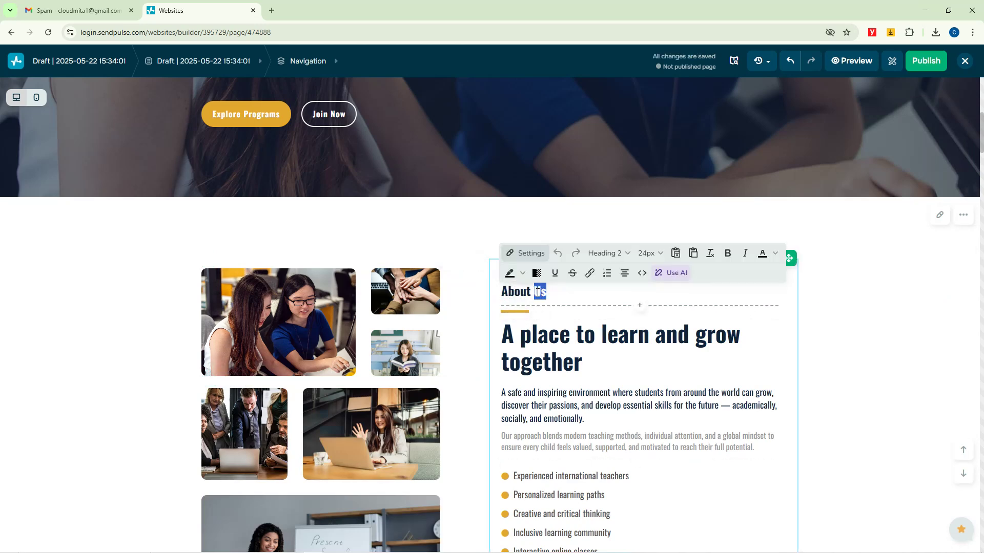
key(BackSpace)
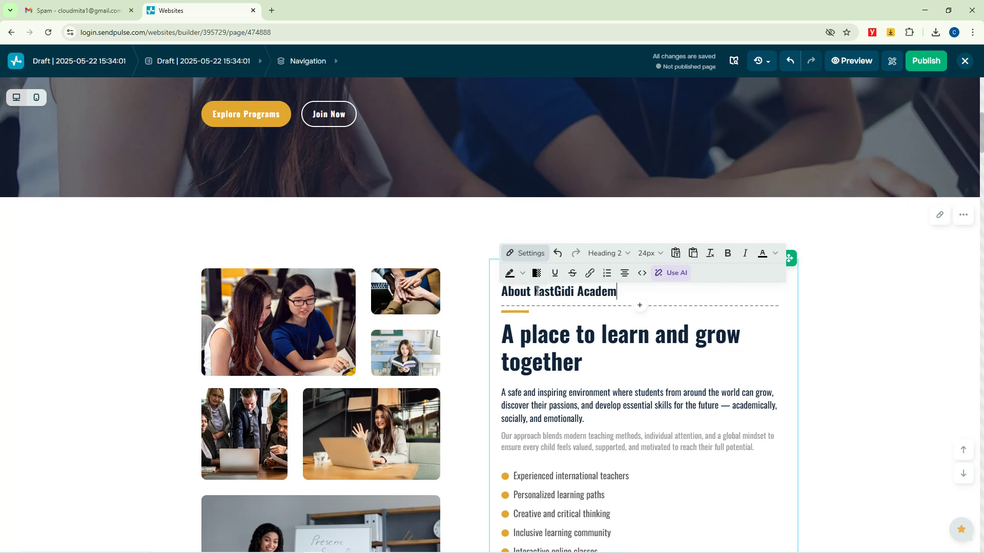
click(860, 263)
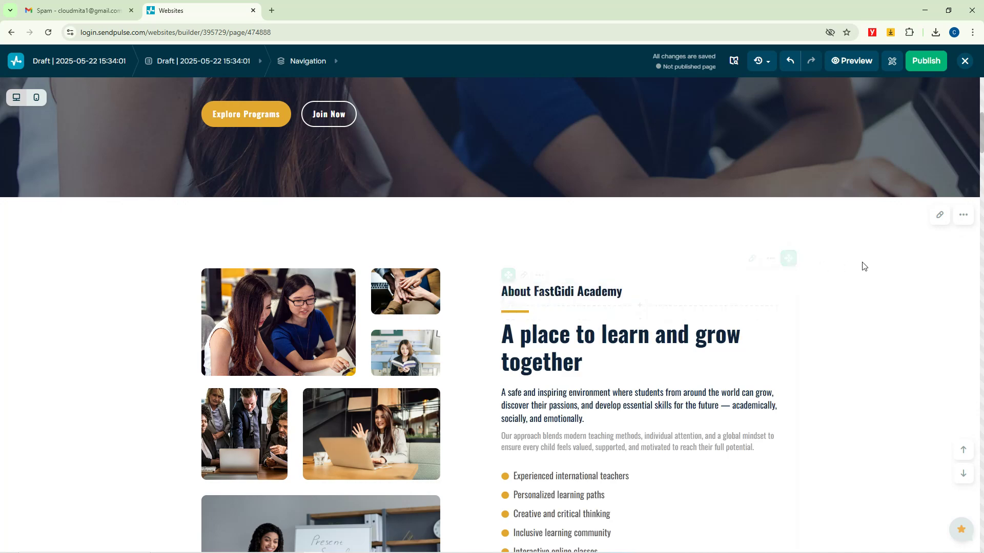
Step: Remove the "A place to learn and grow together" heading text from the about section
scroll(599, 448, down, 1)
scroll(599, 449, down, 5)
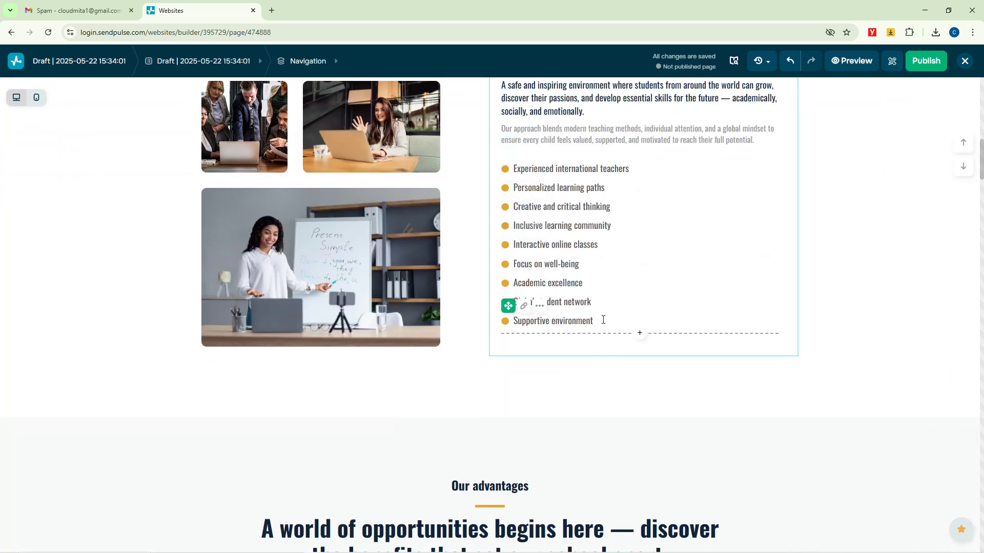
scroll(541, 308, up, 5)
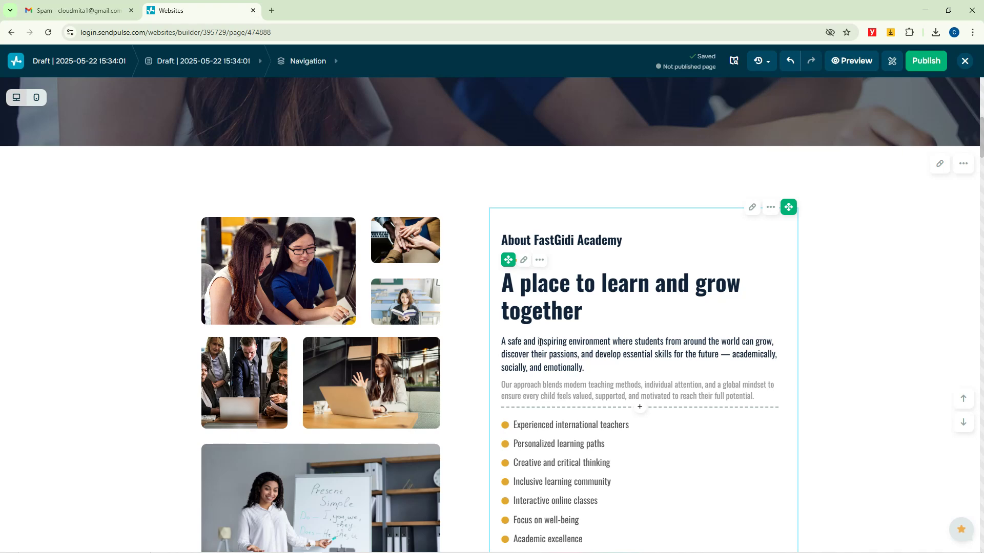
click(582, 314)
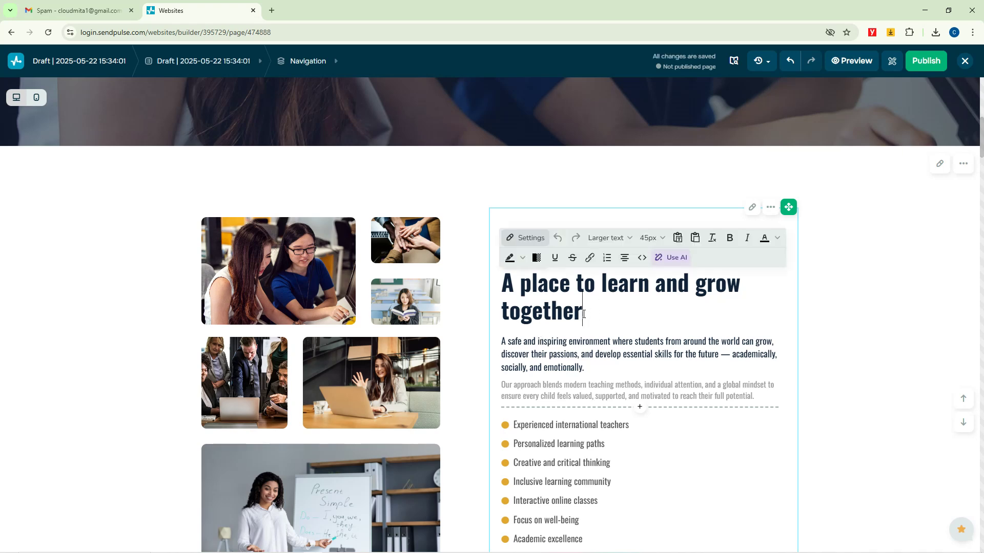
drag(582, 314, 503, 286)
key(BackSpace)
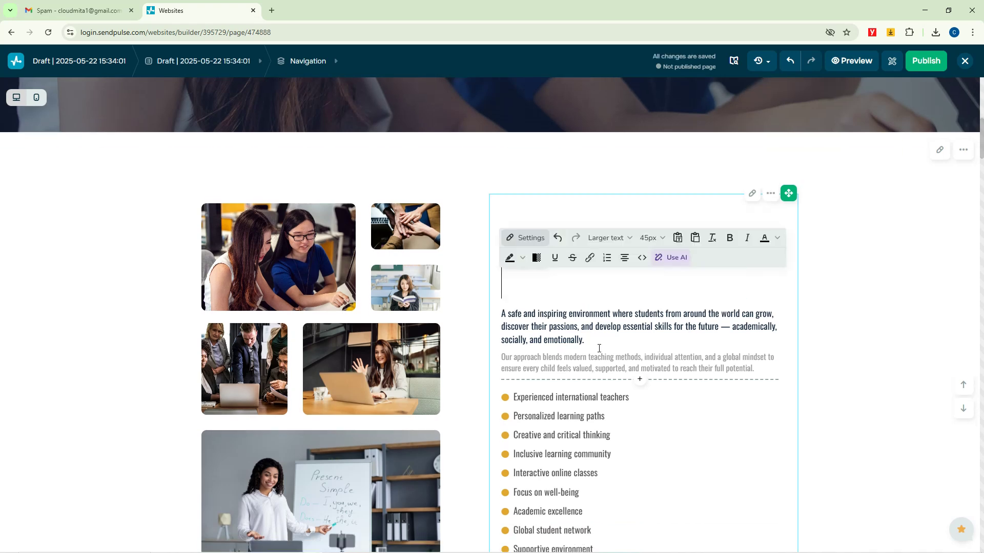
text(About FastGidi Academy)
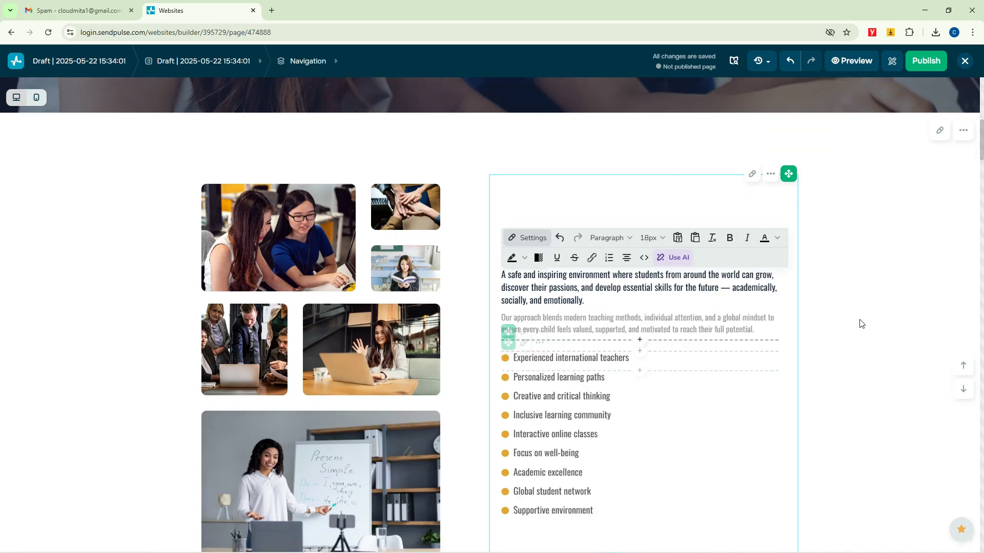
click(918, 307)
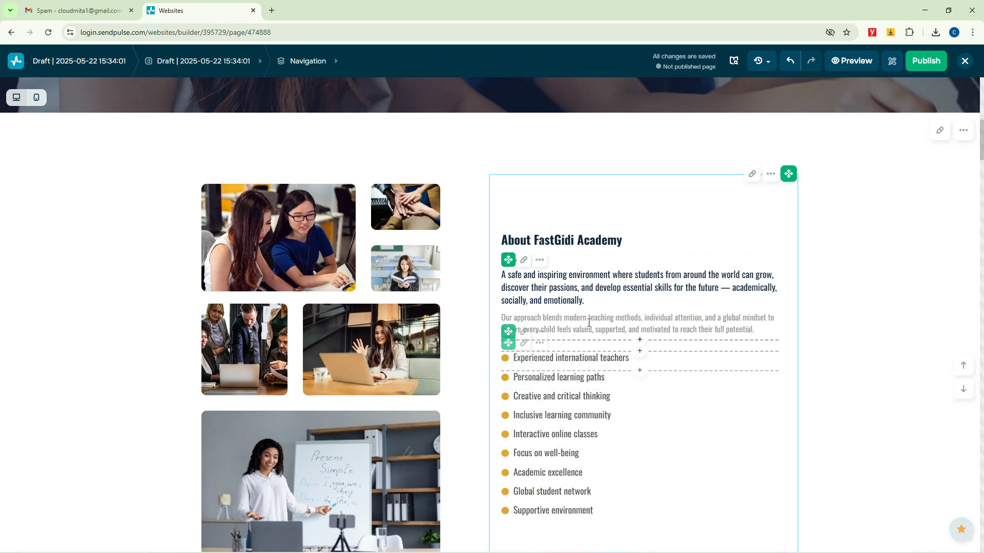
Step: Delete the "Experienced international teachers" item from the bullet list in the about section
click(571, 286)
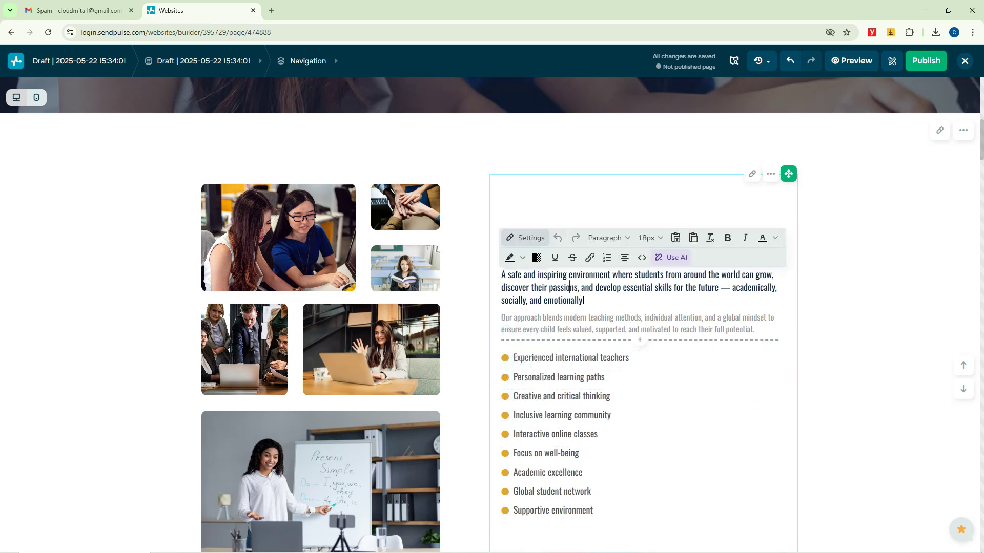
drag(583, 301, 494, 278)
click(563, 317)
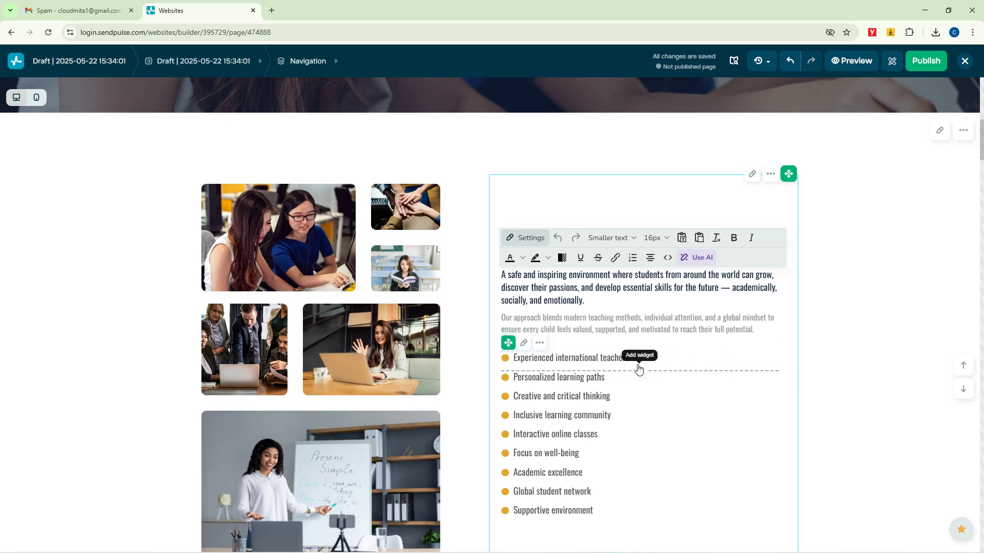
click(540, 343)
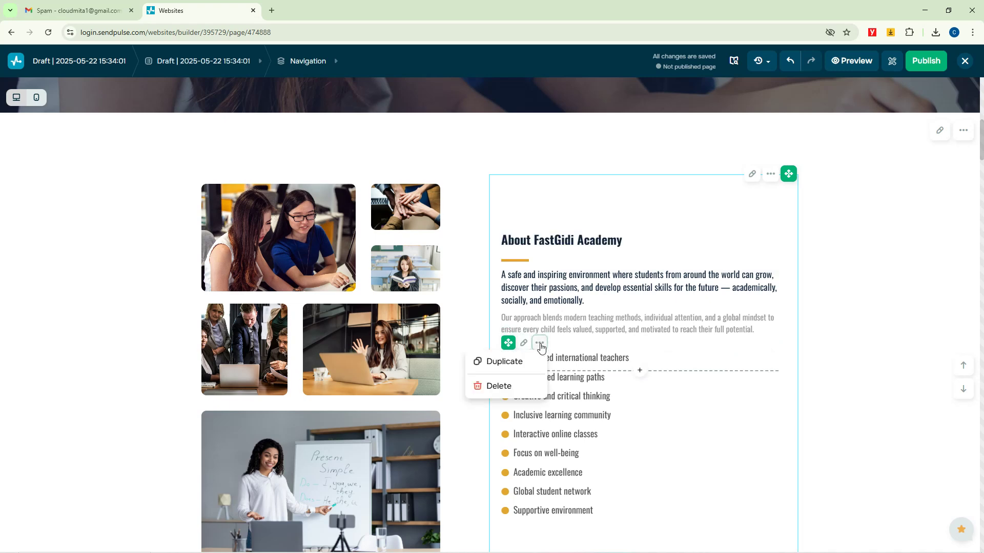
click(500, 386)
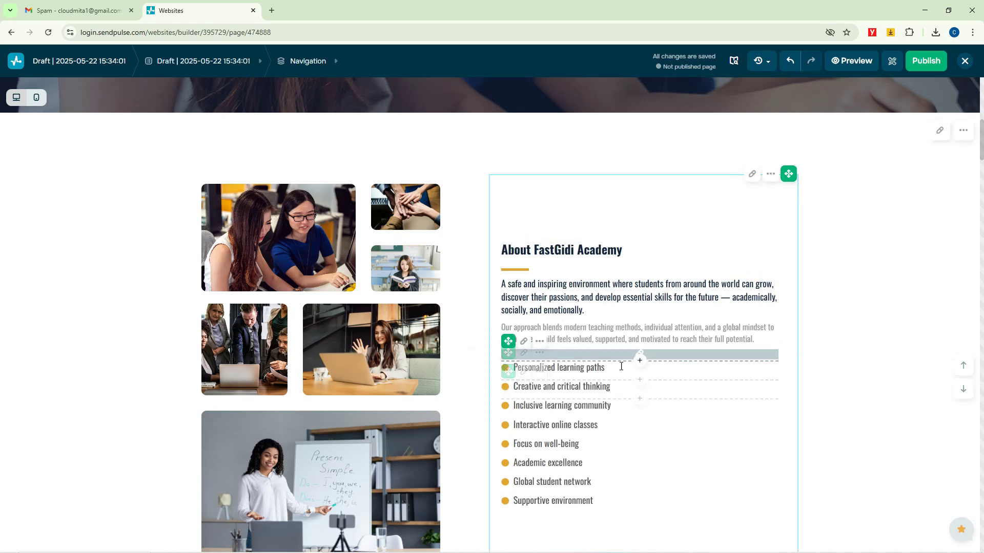
Step: Delete the "Personalized learning paths" item from the bullet list in the about section
click(589, 406)
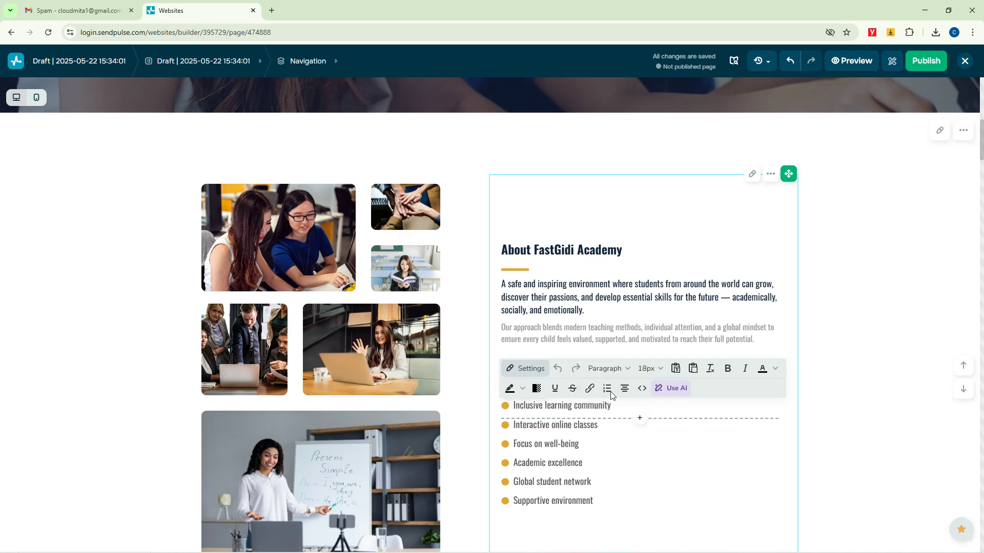
click(679, 385)
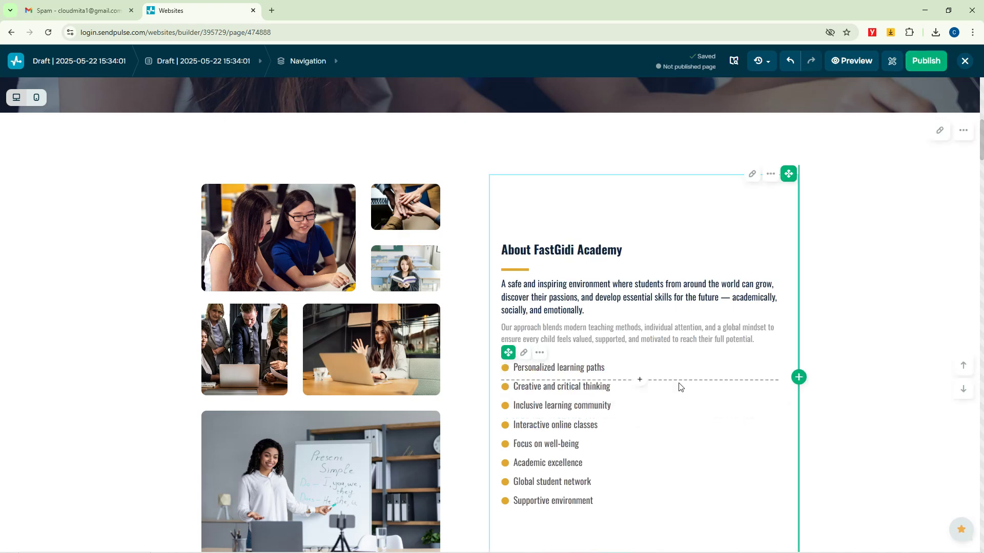
click(539, 354)
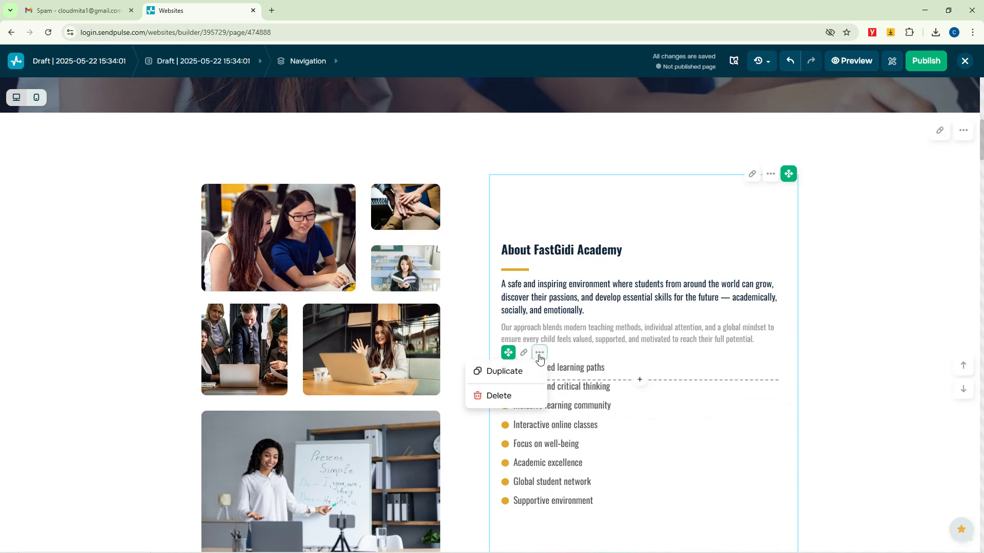
click(499, 396)
Step: Open the file manager to replace the first image of the lower collage in the about section
scroll(854, 329, down, 7)
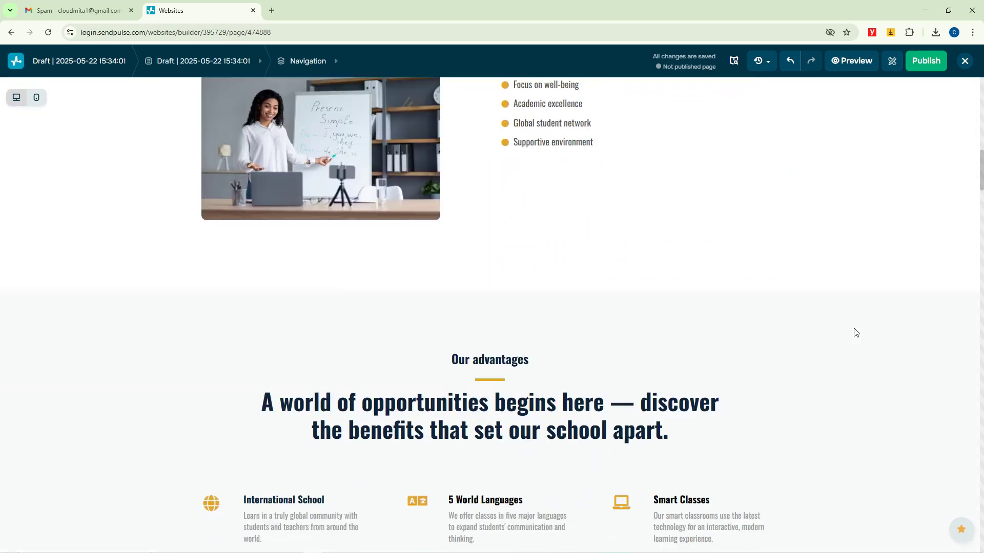
scroll(646, 391, up, 5)
click(329, 377)
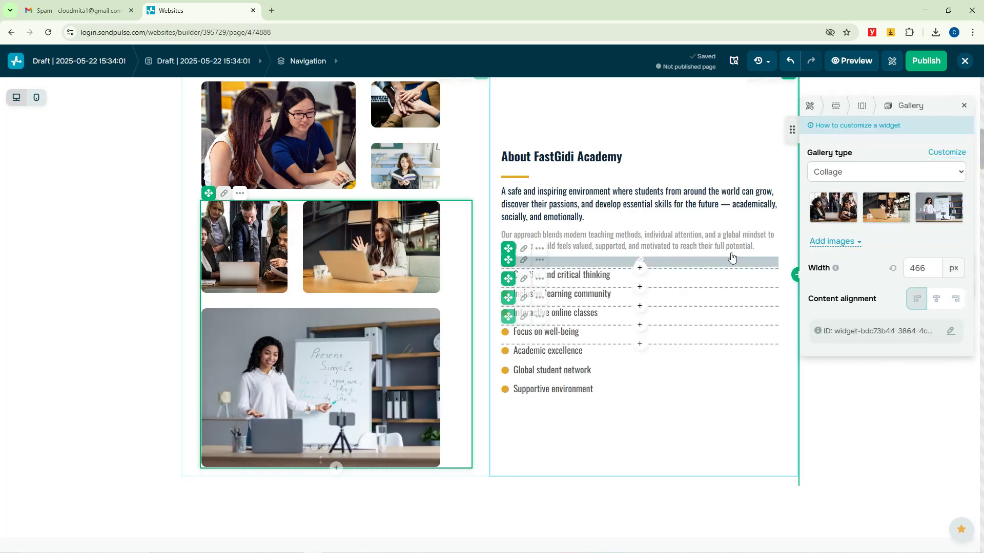
click(849, 202)
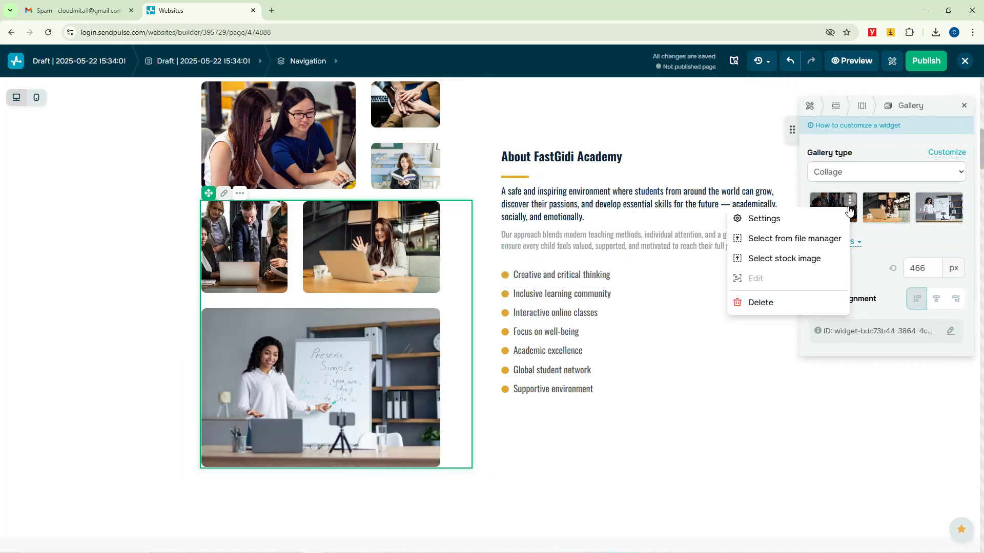
click(805, 244)
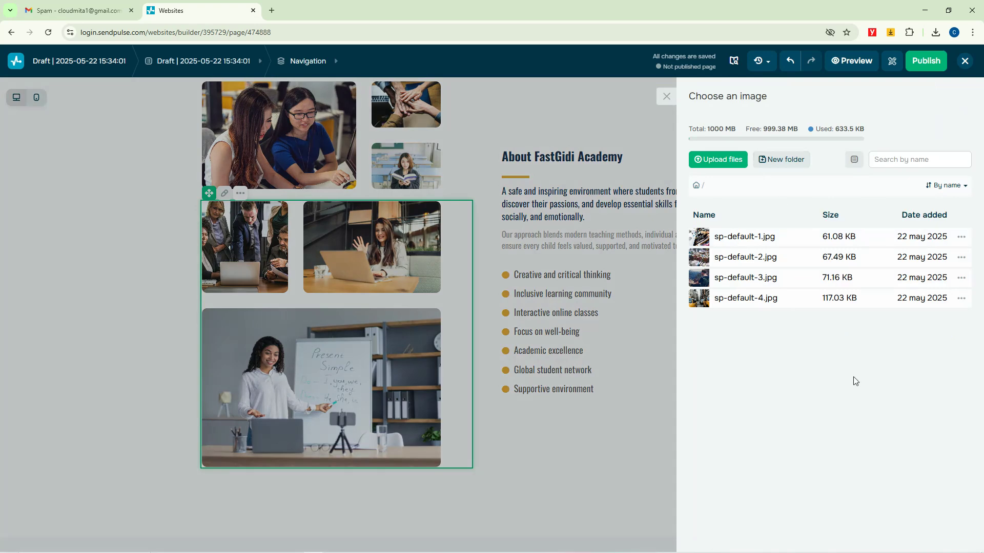
Step: Upload post23-copyright-300x200.jpg from the Downloads folder and use it as the lower collage's first image
click(723, 161)
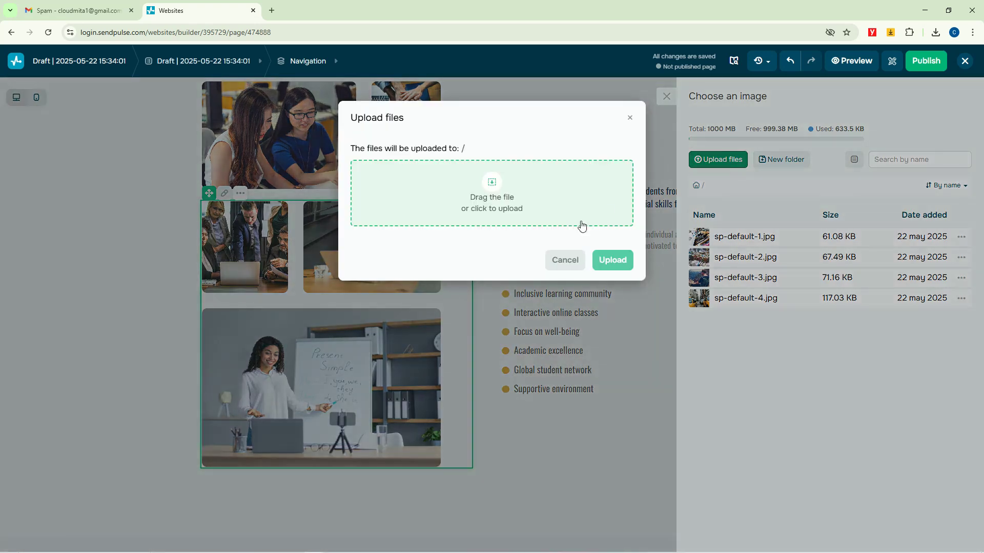
click(491, 201)
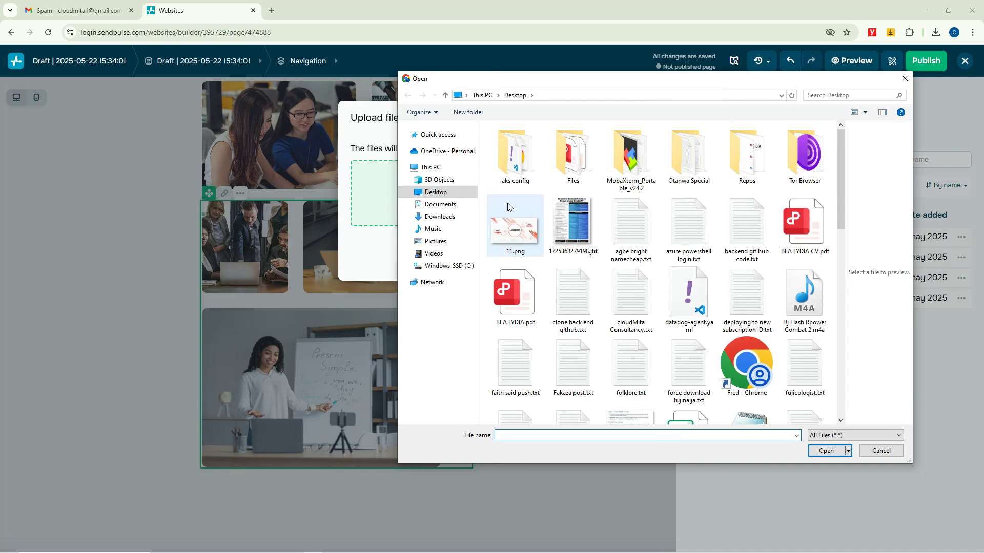
scroll(641, 297, down, 5)
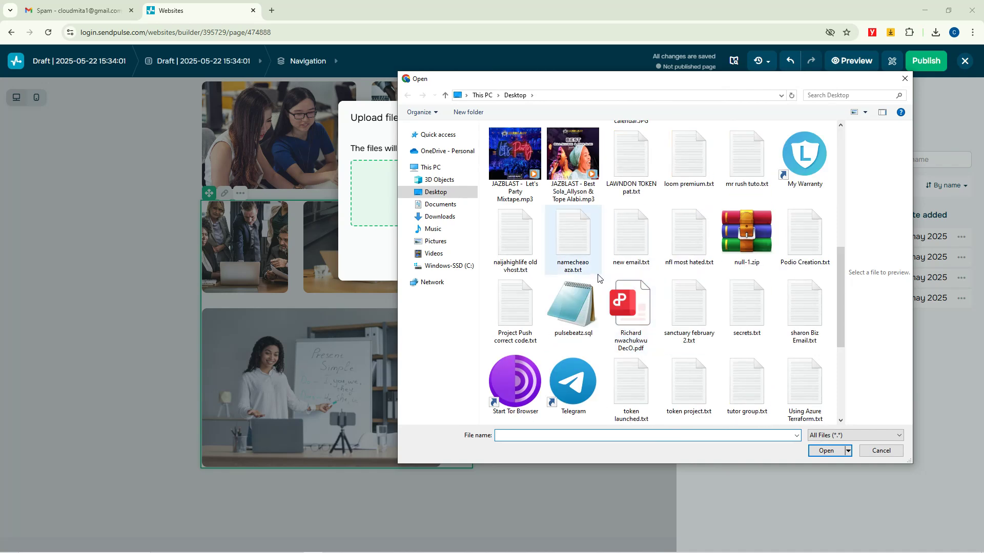
scroll(575, 252, down, 3)
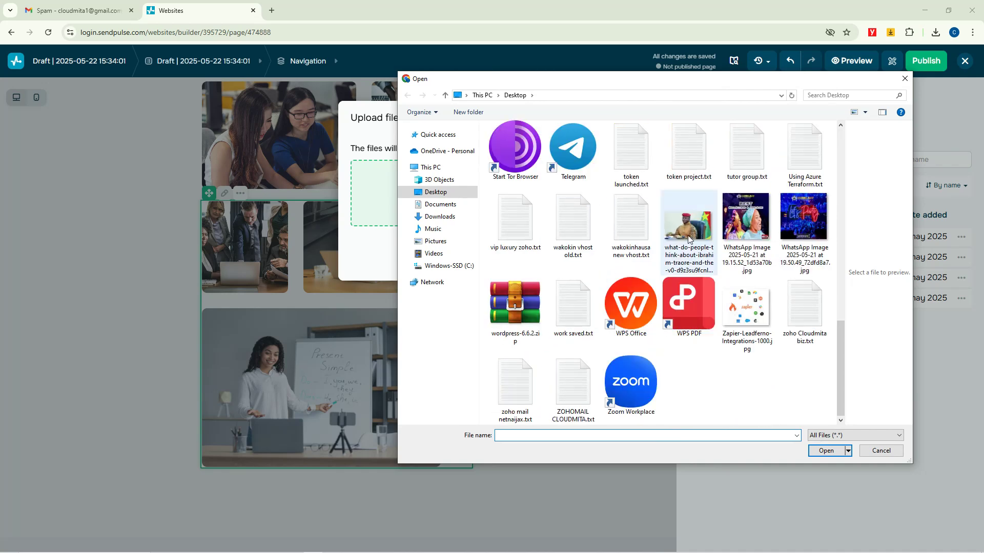
scroll(688, 238, up, 8)
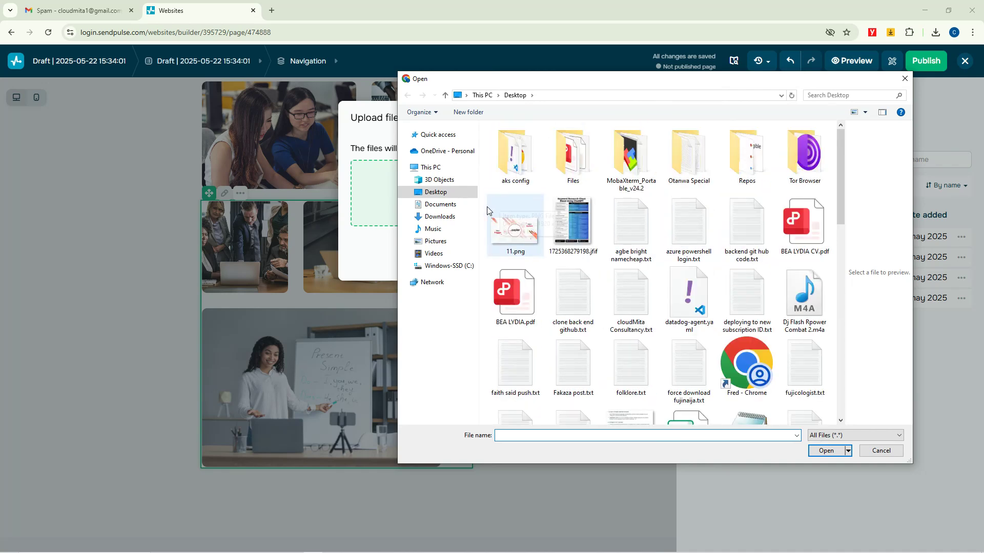
click(436, 217)
scroll(690, 280, down, 10)
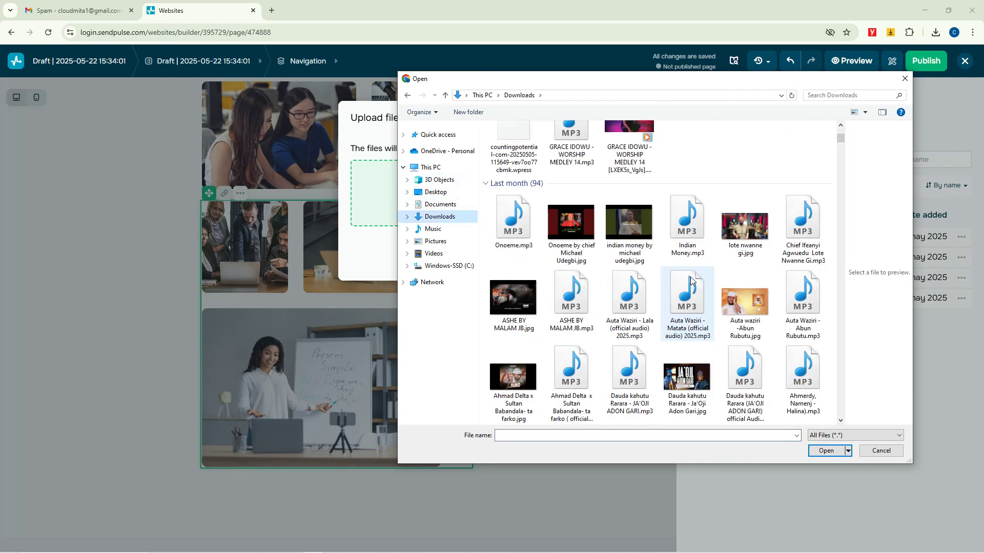
scroll(690, 280, down, 10)
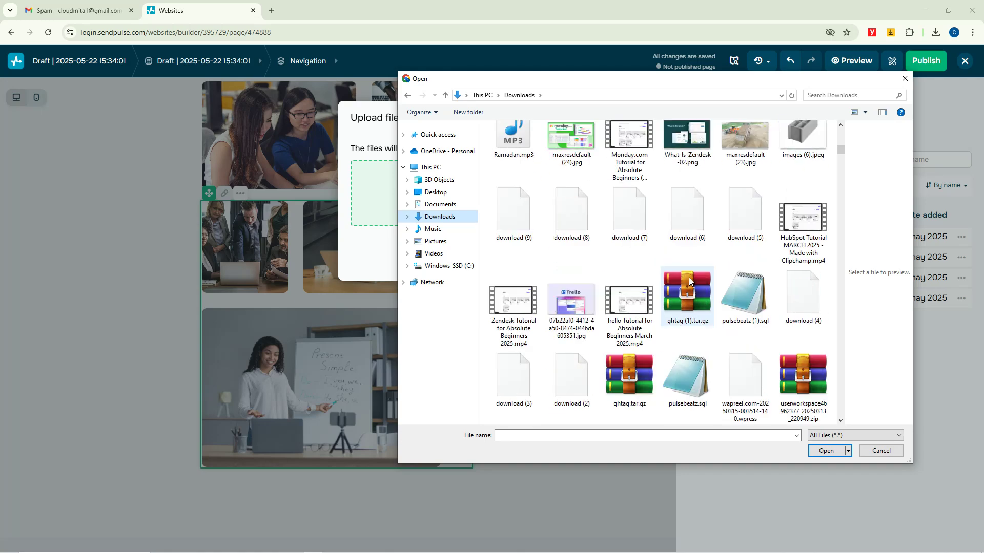
scroll(689, 277, up, 5)
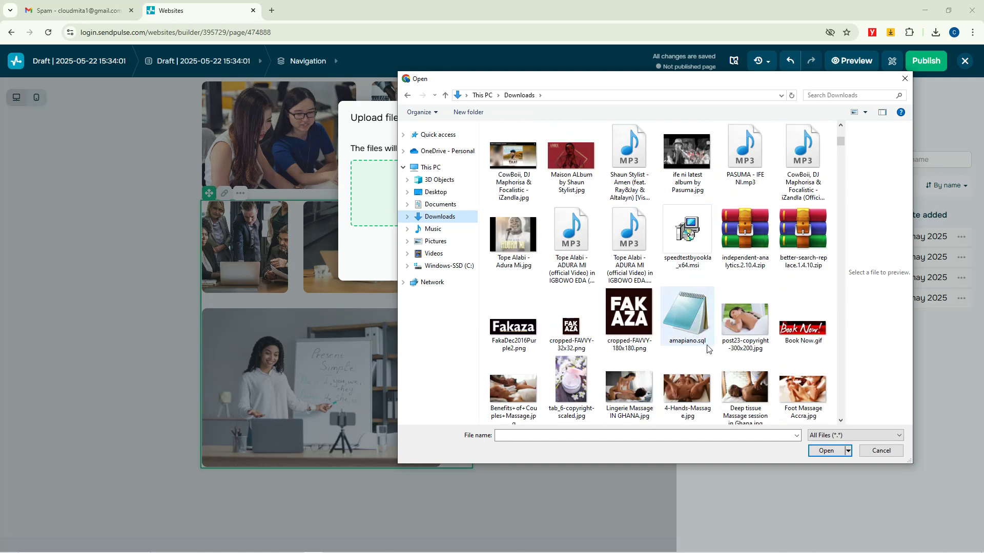
click(746, 318)
click(829, 450)
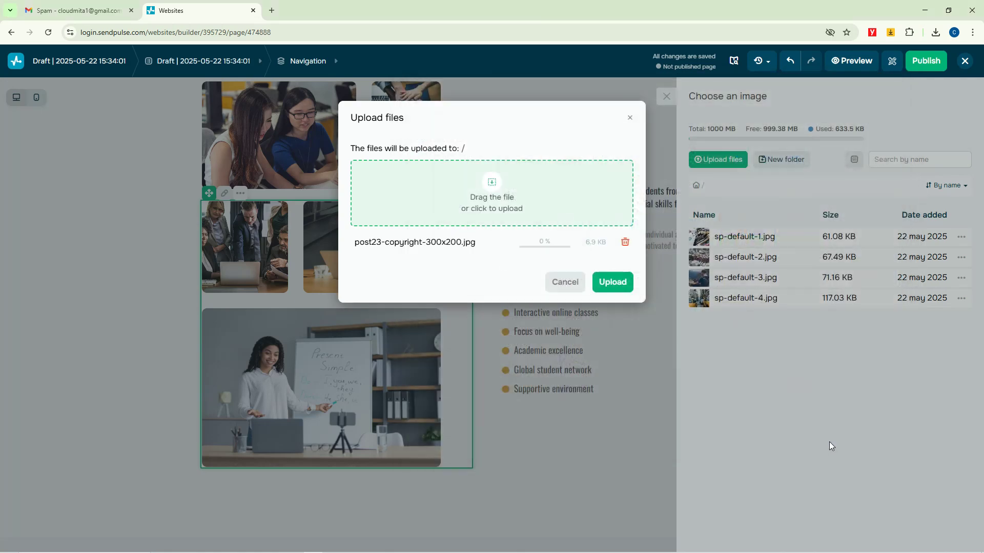
click(617, 282)
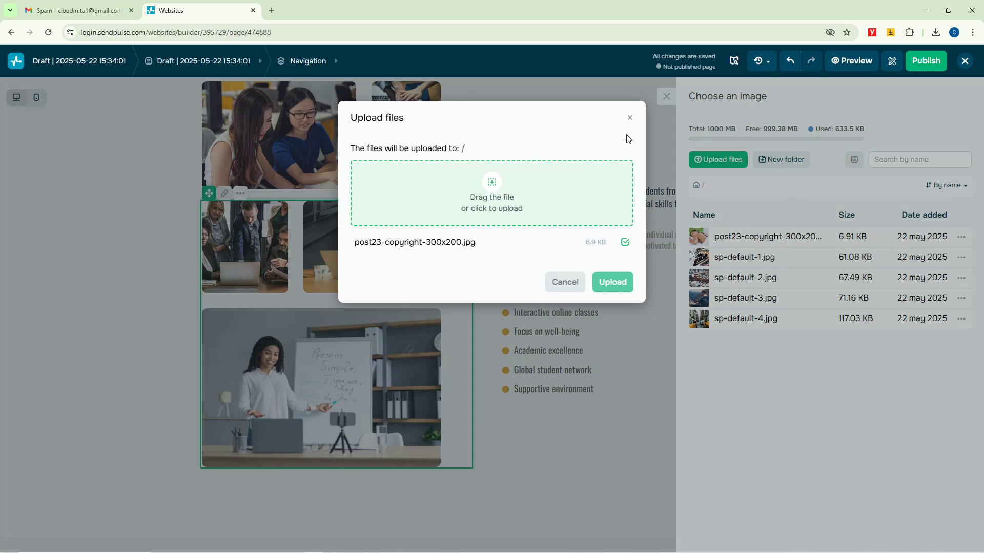
click(631, 121)
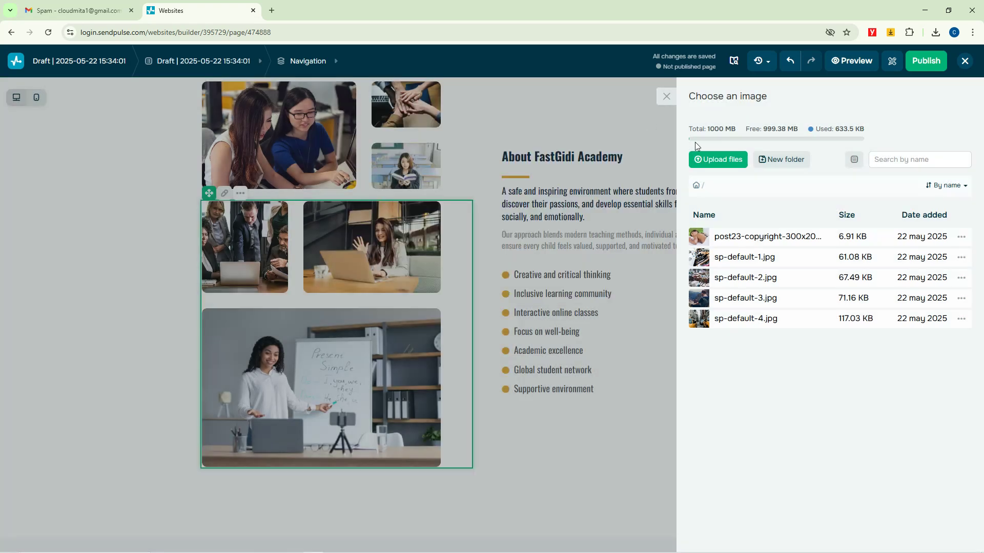
click(760, 237)
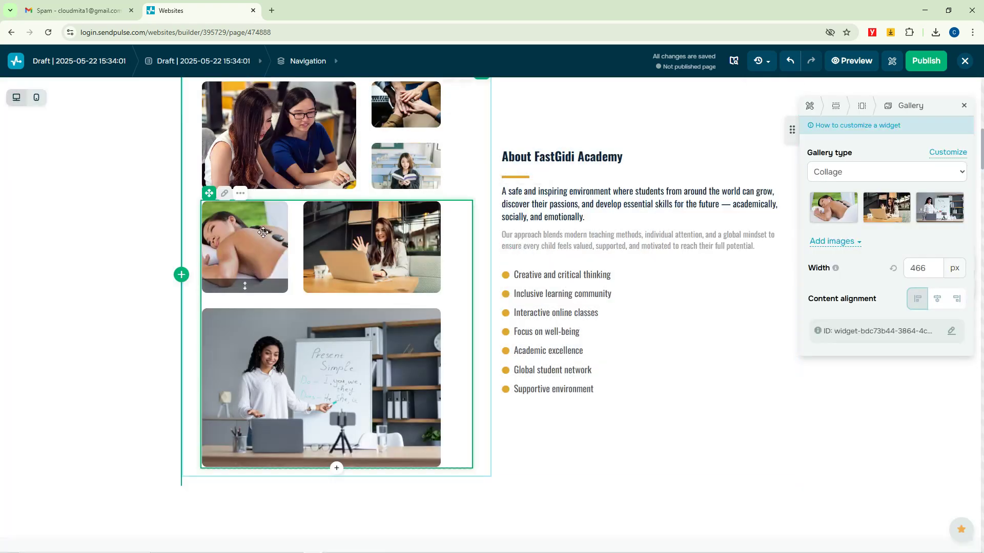
click(176, 463)
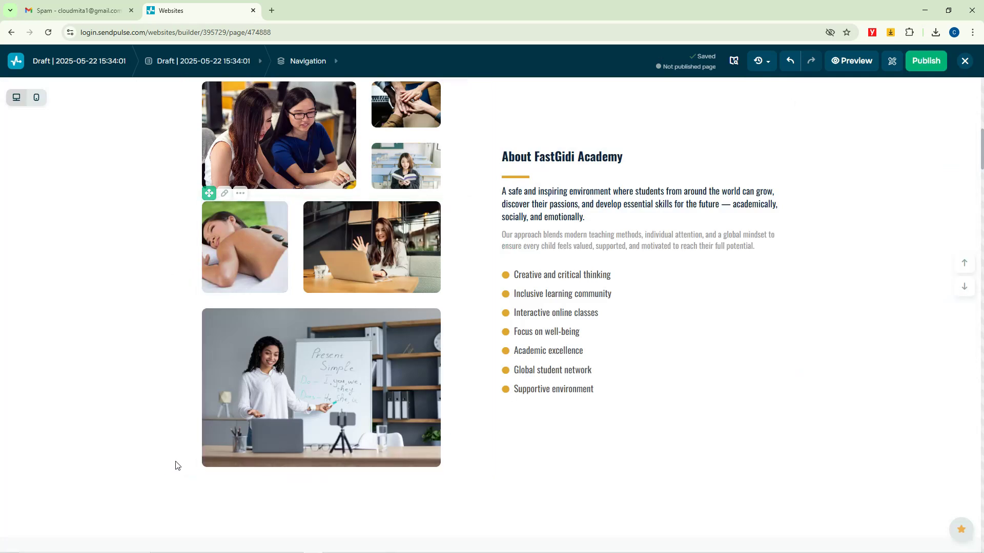
Step: Change the "Our advantages" heading to "Our Selling Point"
scroll(483, 378, down, 12)
scroll(475, 444, down, 5)
scroll(475, 444, up, 15)
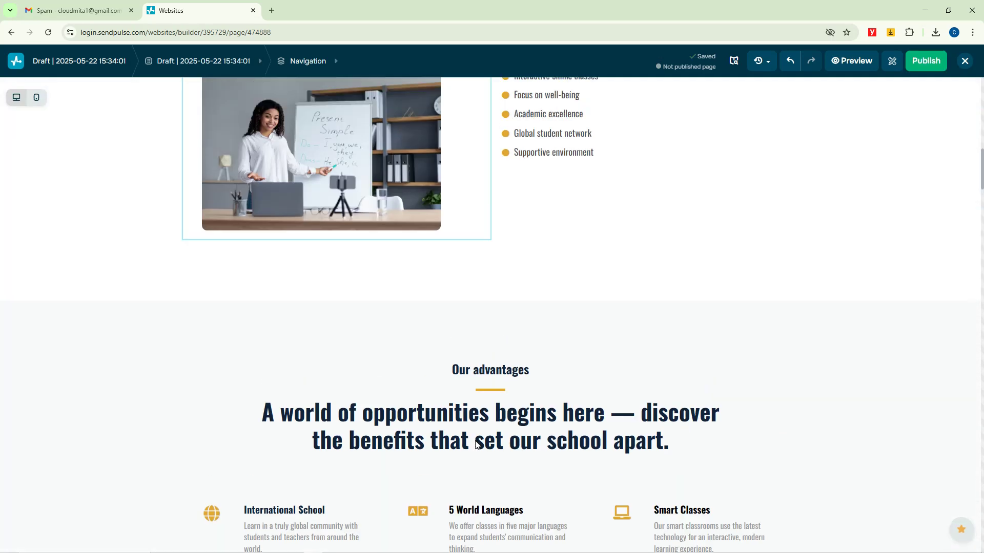
scroll(476, 444, down, 6)
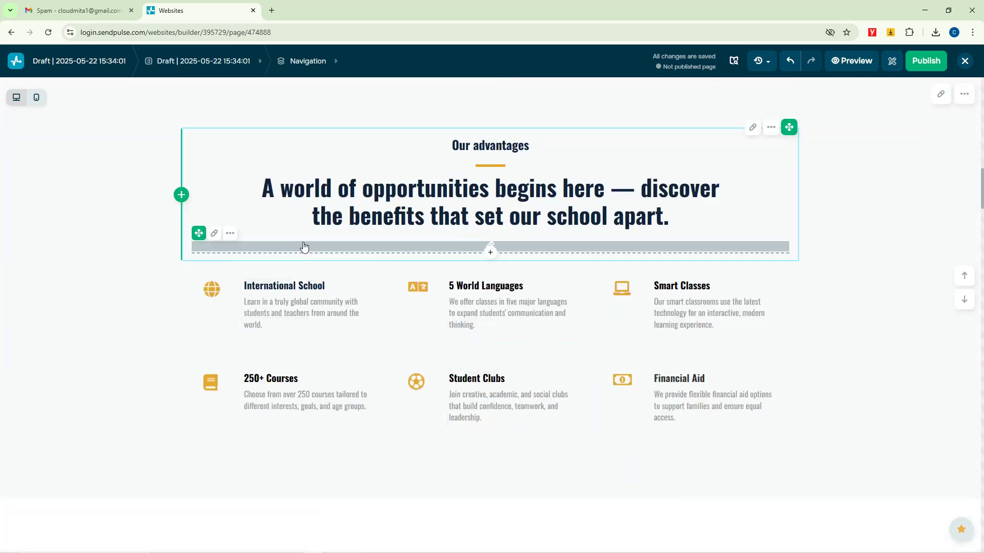
click(533, 209)
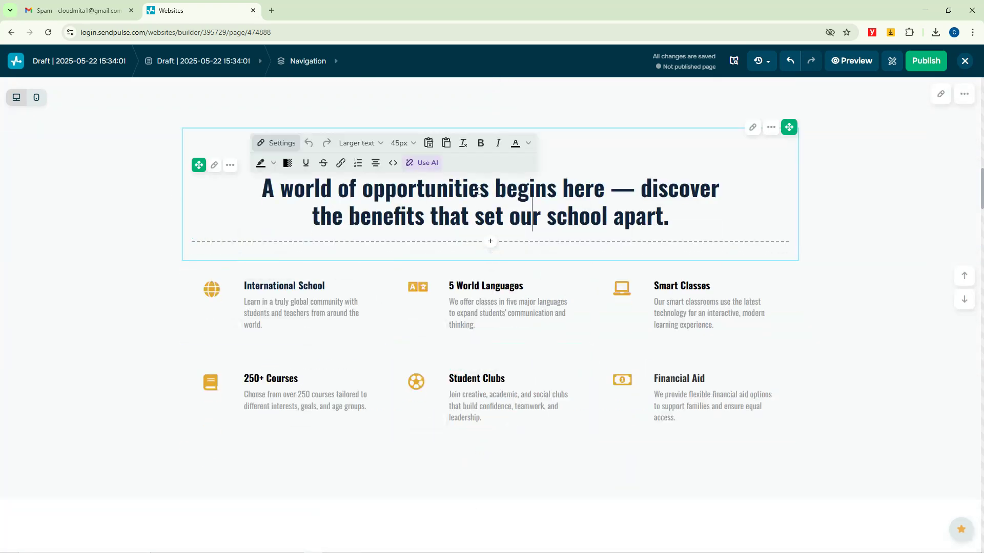
click(134, 209)
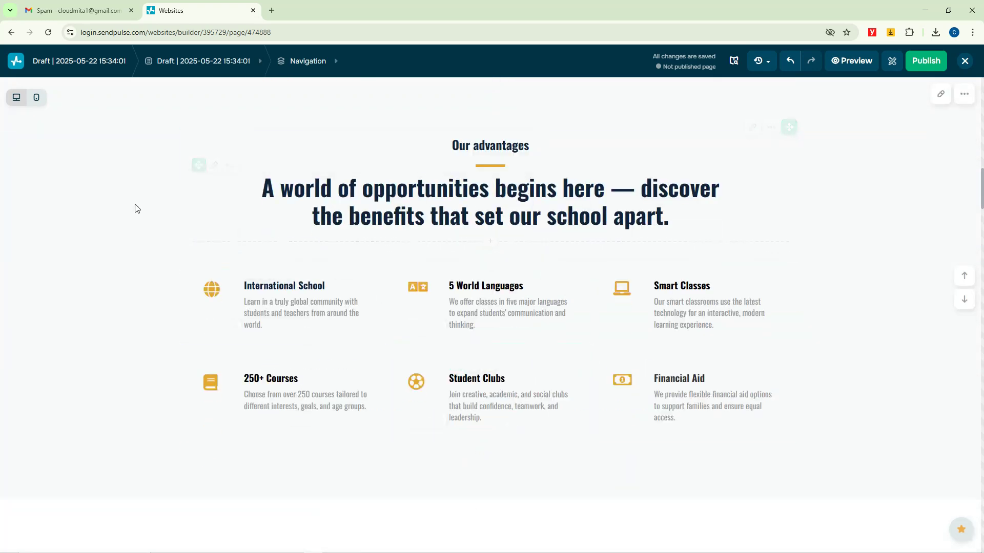
click(482, 146)
drag(540, 147, 475, 149)
text(Seli)
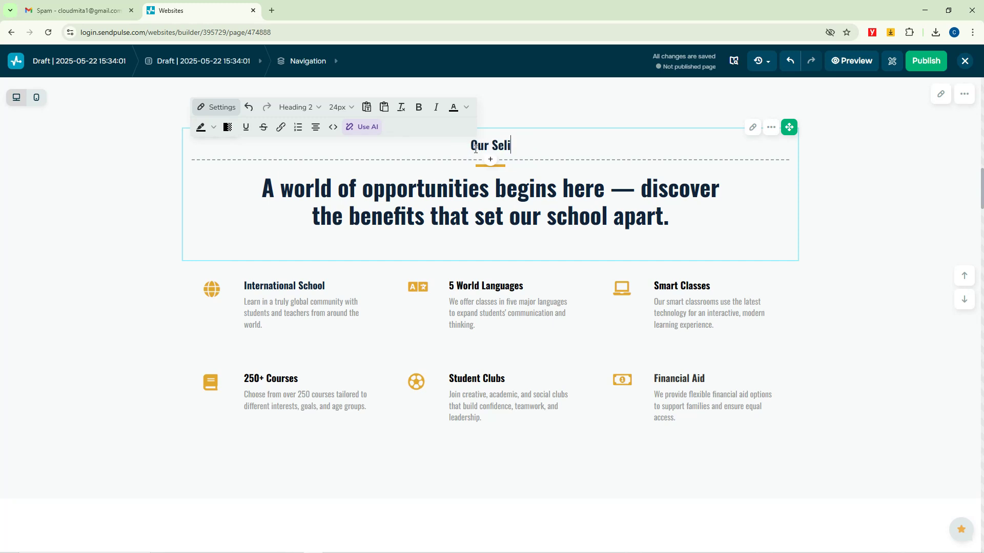
key(BackSpace)
text(lling Point)
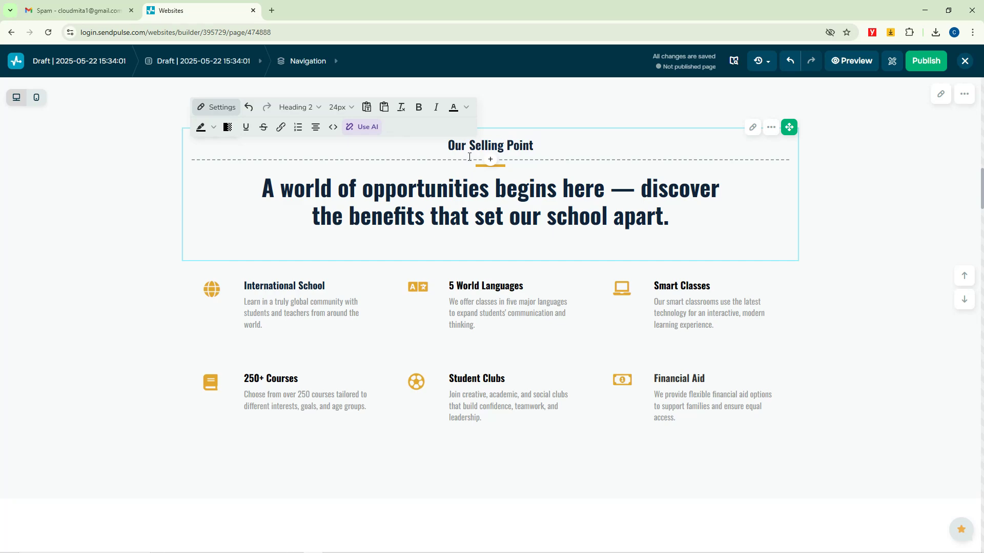
click(110, 245)
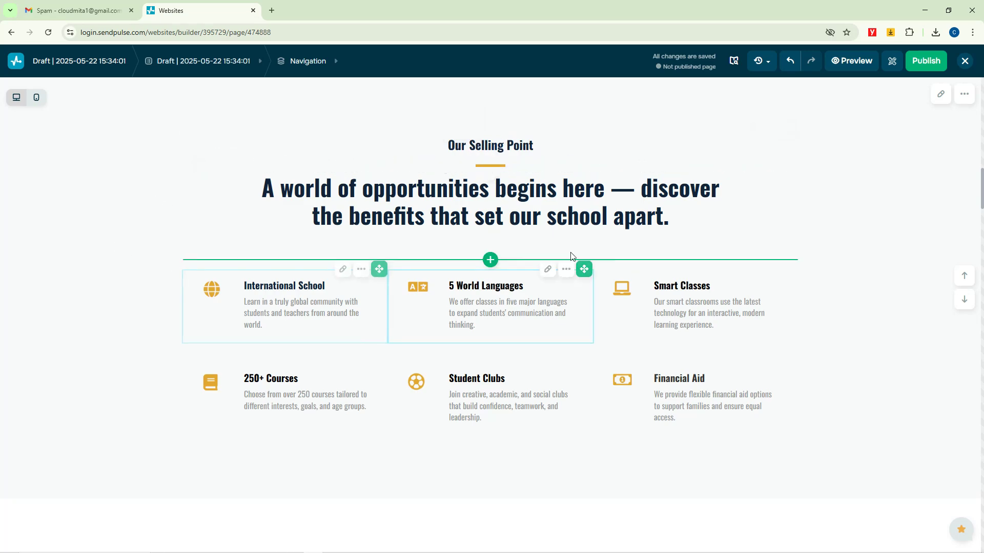
Step: Try to set the indent height of the Math & Logic Workshop image spacer to 20 px
scroll(525, 416, down, 15)
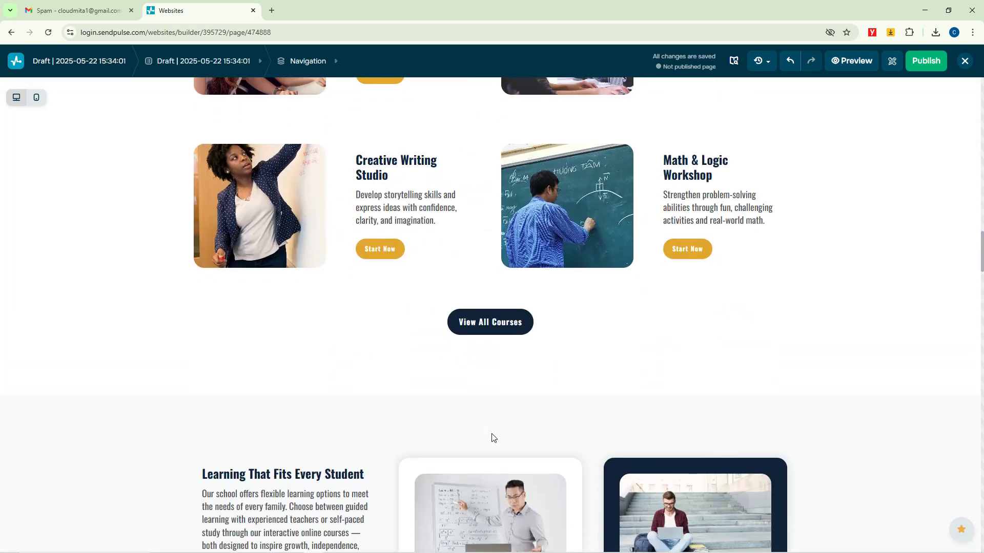
scroll(562, 408, up, 7)
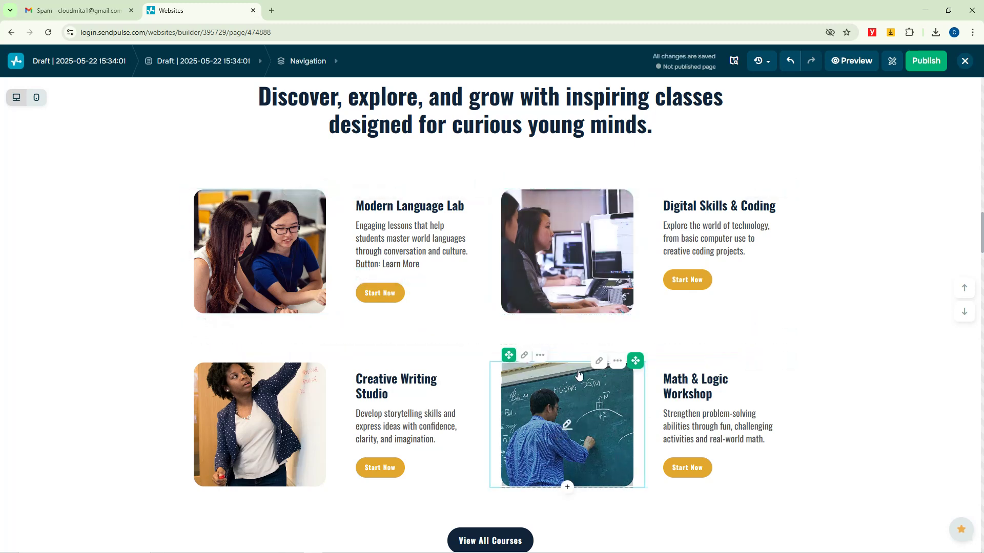
click(568, 427)
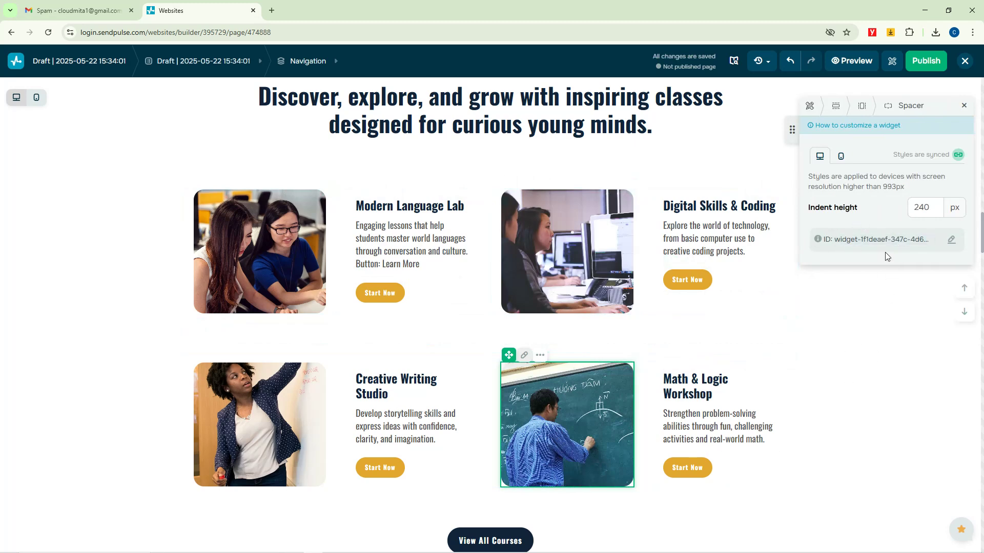
click(952, 241)
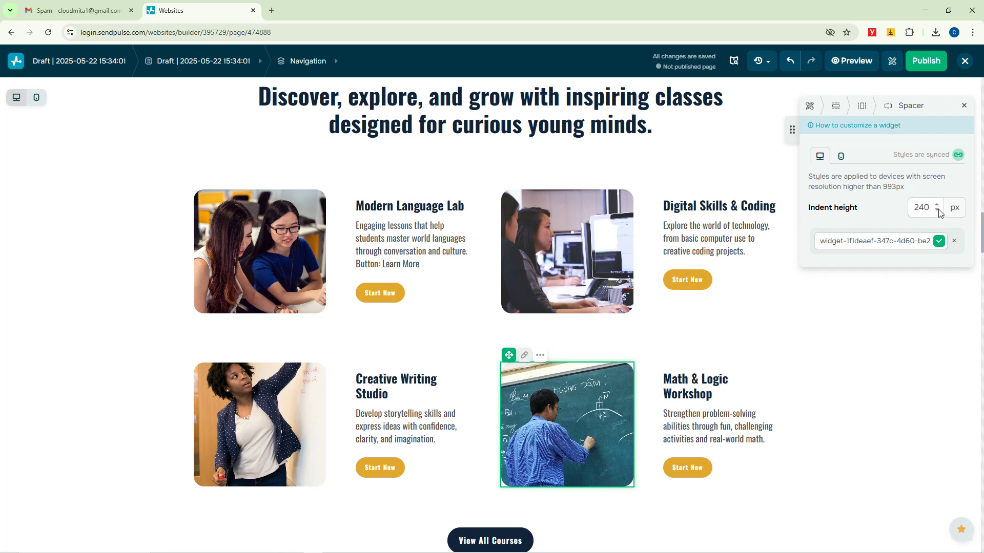
drag(928, 207, 918, 207)
text(20)
click(869, 338)
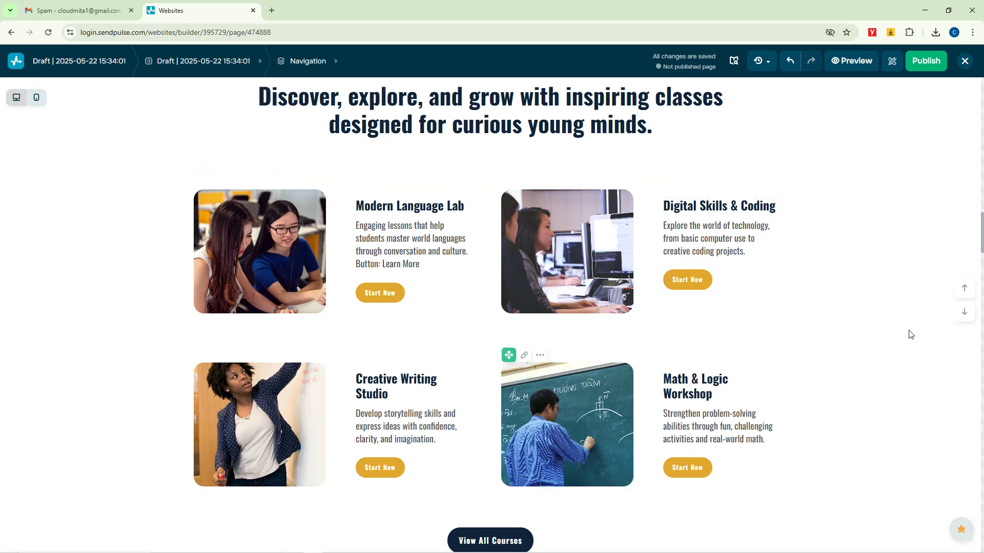
Step: Change the "Digital Skills & Coding" course heading to "IT Skills & Automation"
click(701, 207)
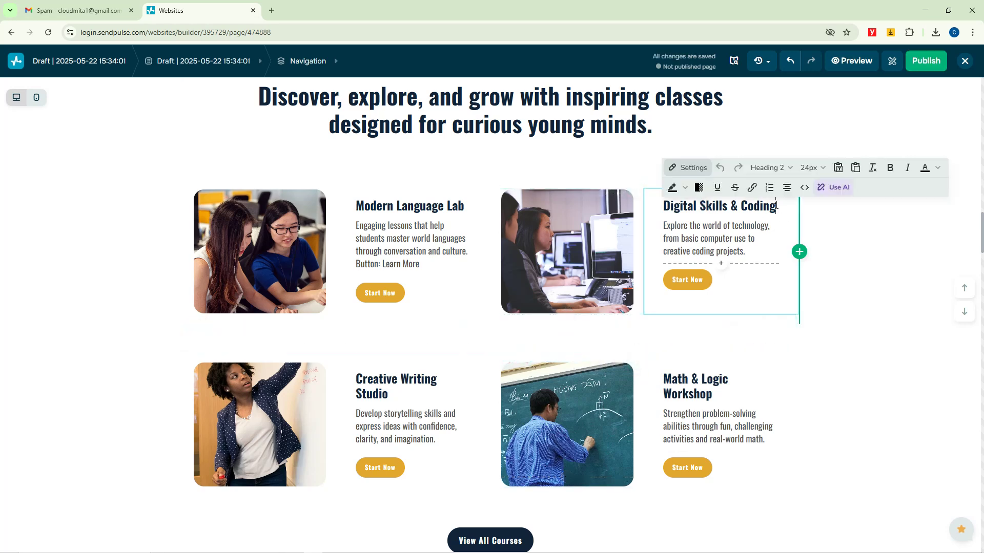
drag(776, 206, 662, 206)
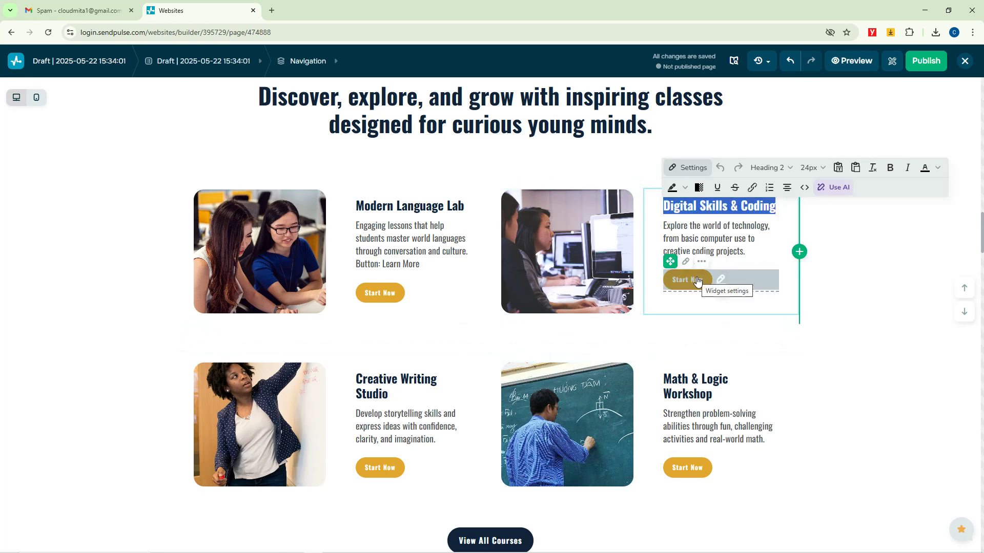
text(It)
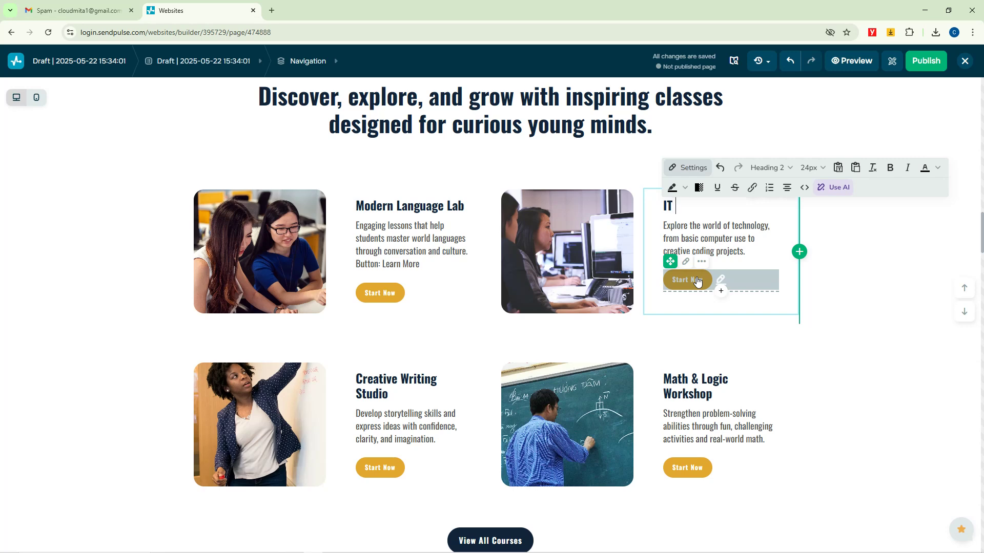
text( Skills & Automato)
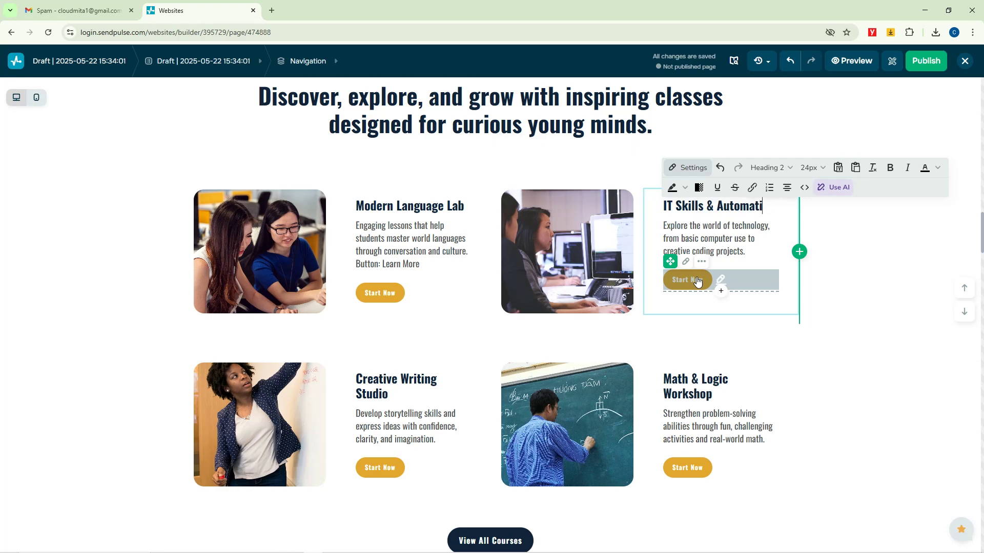
click(147, 246)
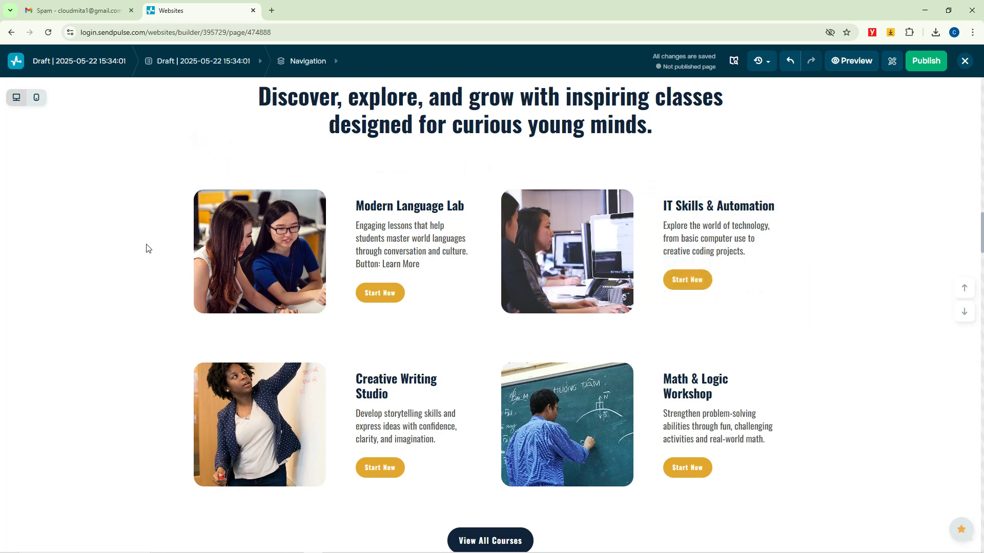
Step: Look through the whole page from the hero section to the footer to review its sections
scroll(703, 330, down, 9)
scroll(703, 329, up, 10)
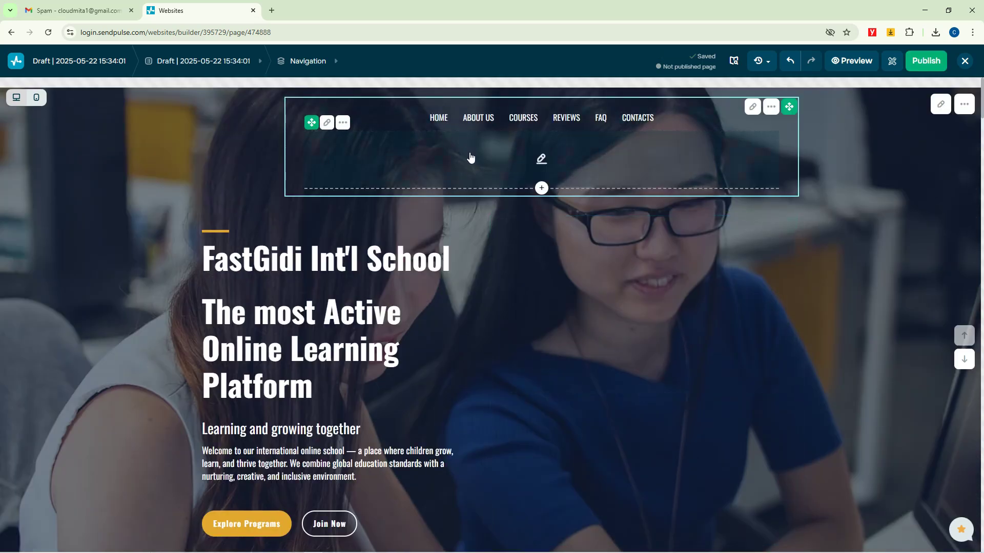
scroll(540, 224, down, 9)
scroll(572, 246, down, 20)
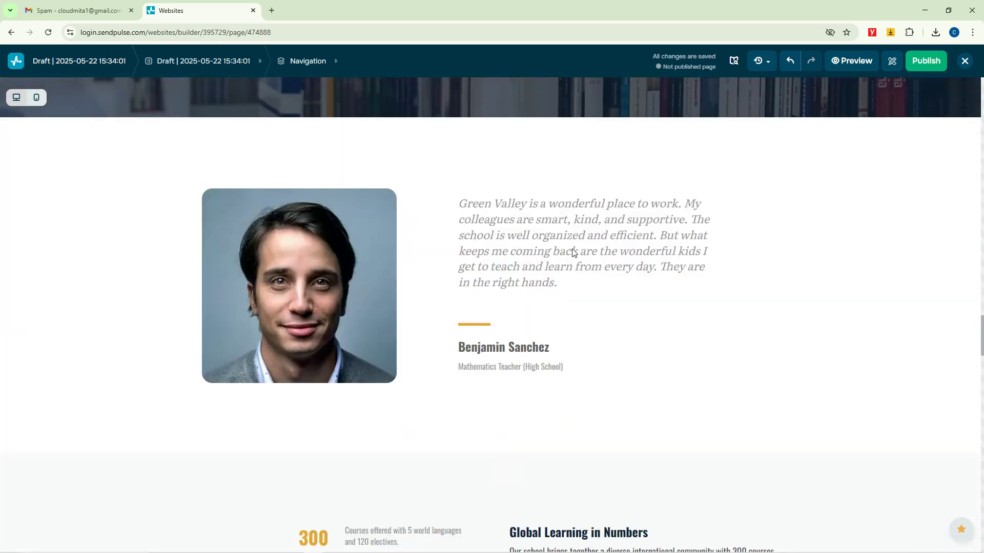
scroll(572, 251, down, 8)
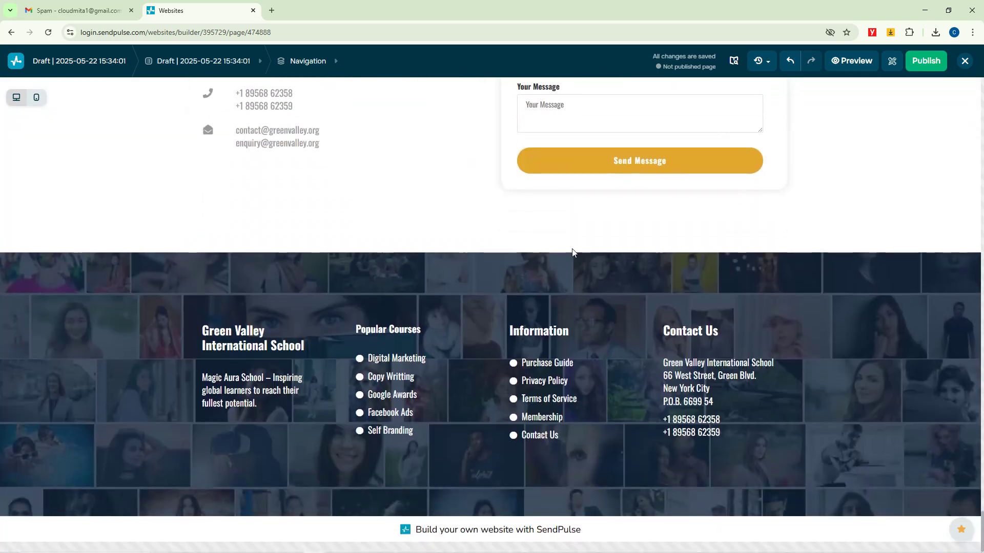
scroll(572, 251, up, 15)
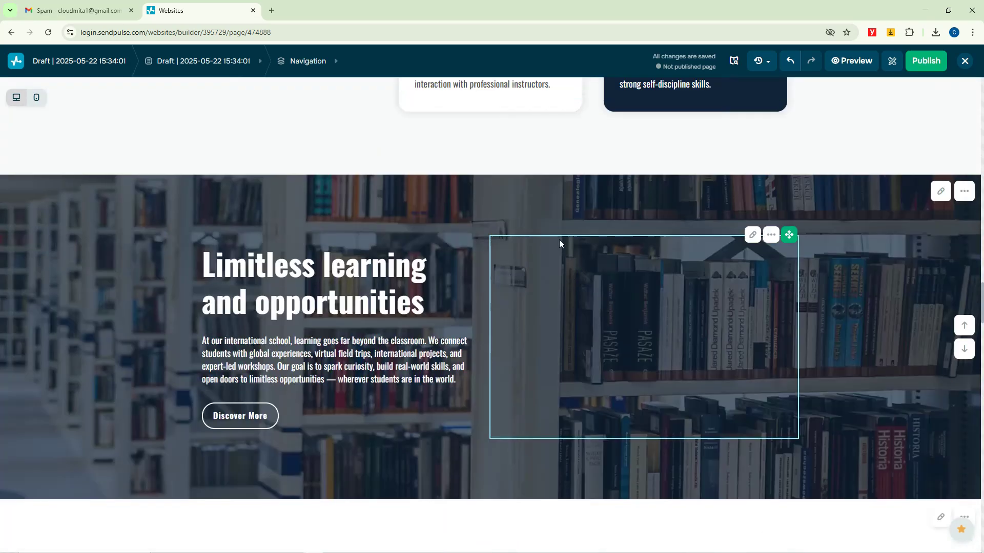
scroll(559, 238, up, 20)
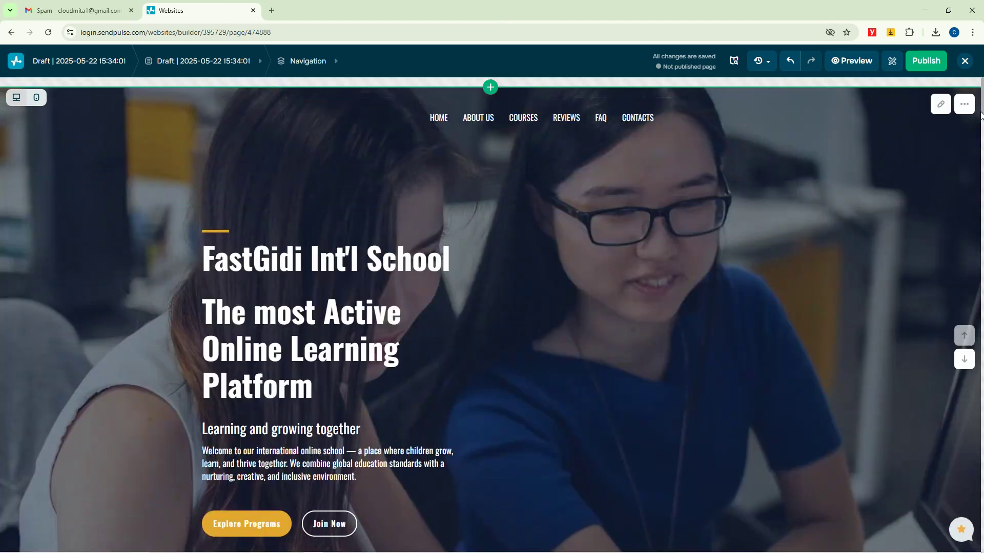
key(ctrl+a)
click(813, 204)
scroll(782, 249, down, 20)
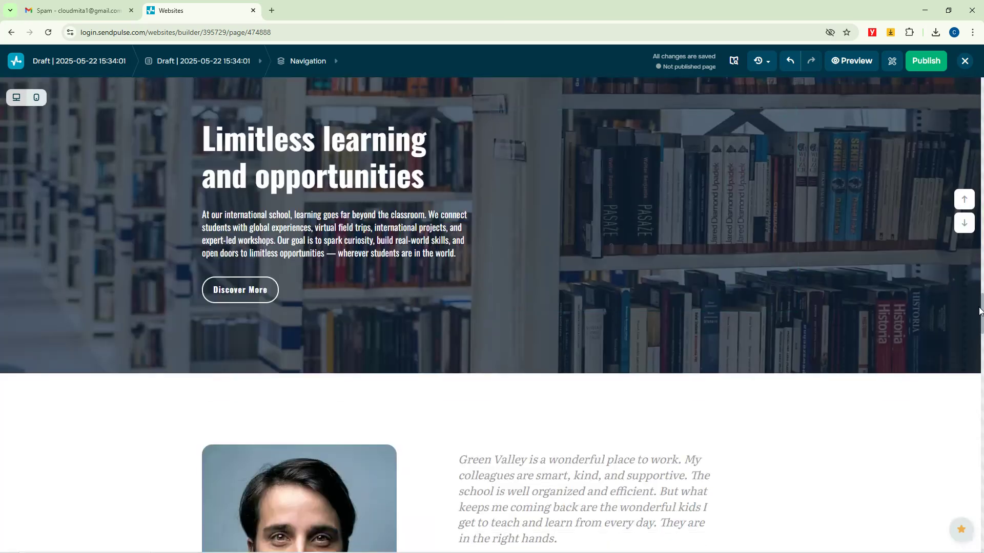
Step: Replace the footer's "Green Valley International School" heading with "FastGidi Academy"
drag(979, 307, 978, 537)
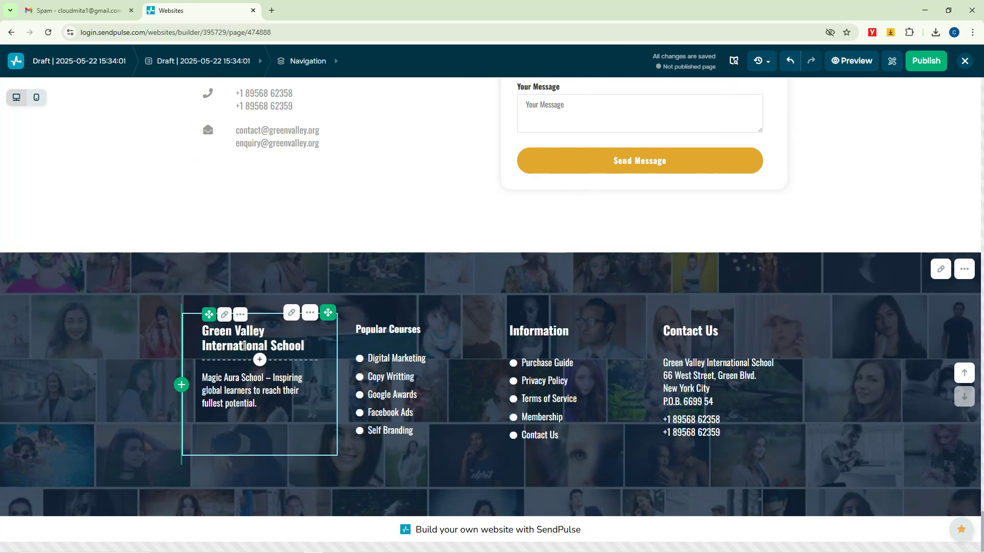
click(224, 331)
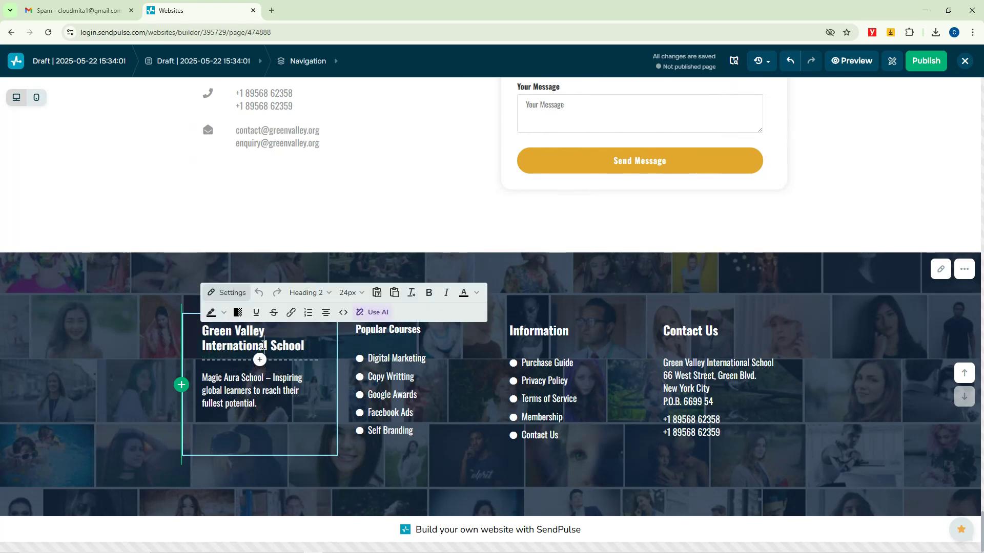
drag(298, 348, 199, 334)
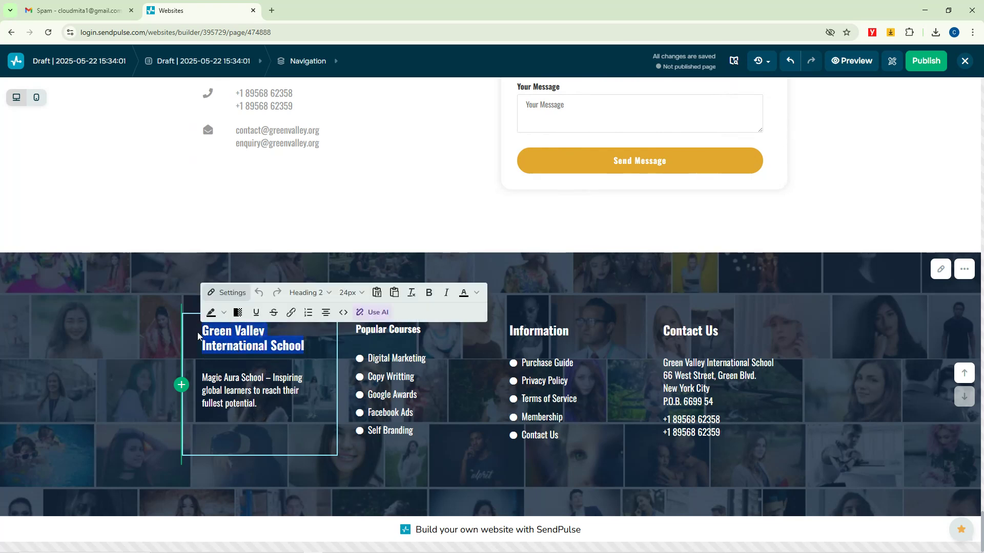
text(Fas)
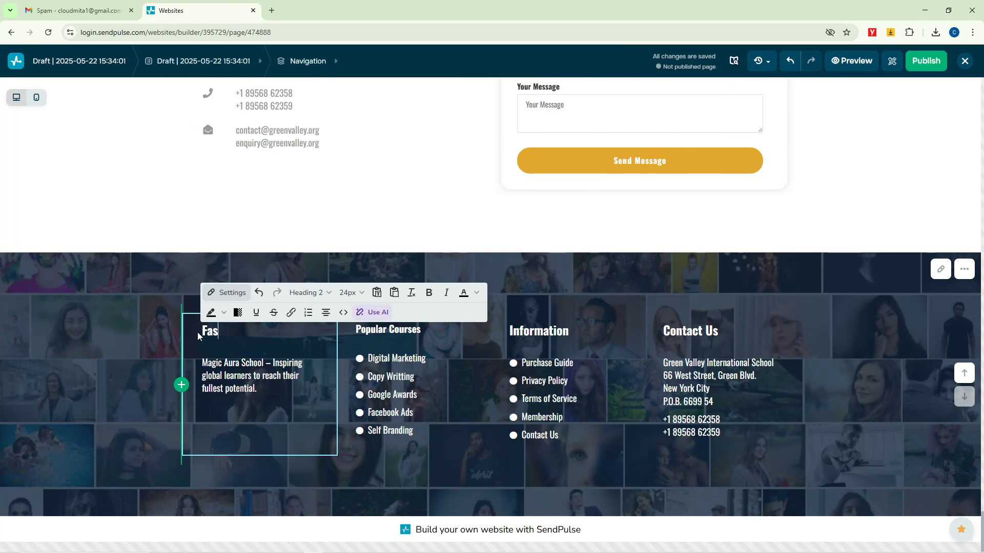
text(tGidi Academu)
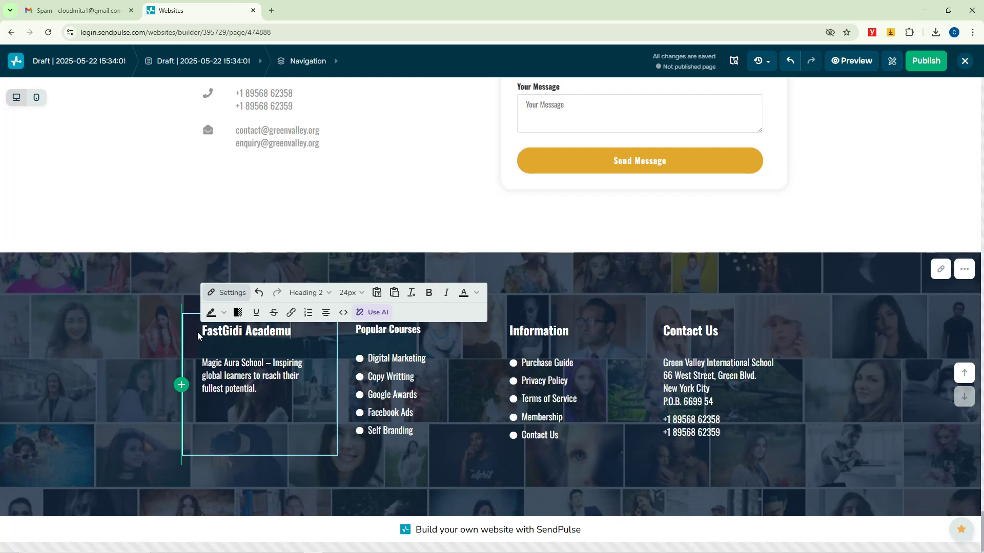
click(108, 374)
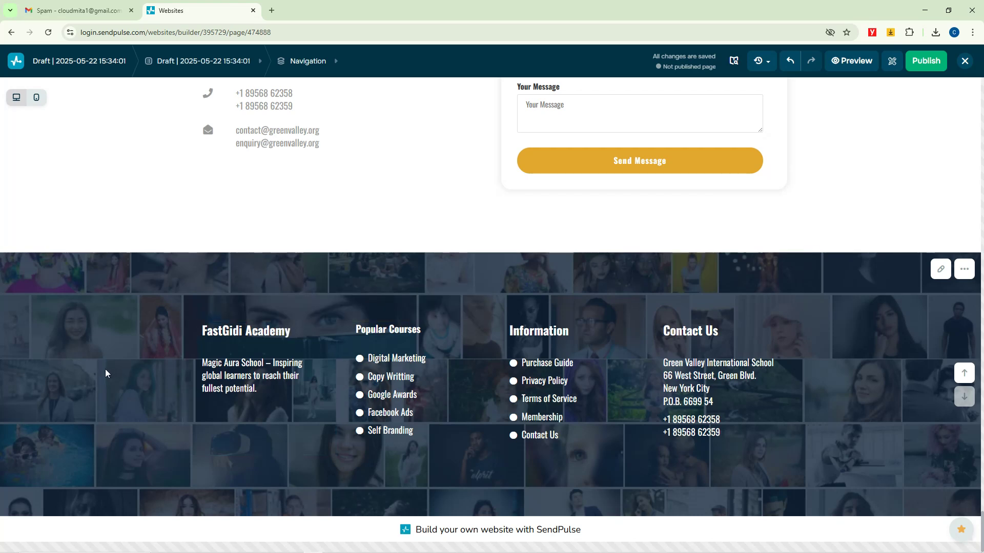
drag(257, 388, 211, 363)
click(156, 378)
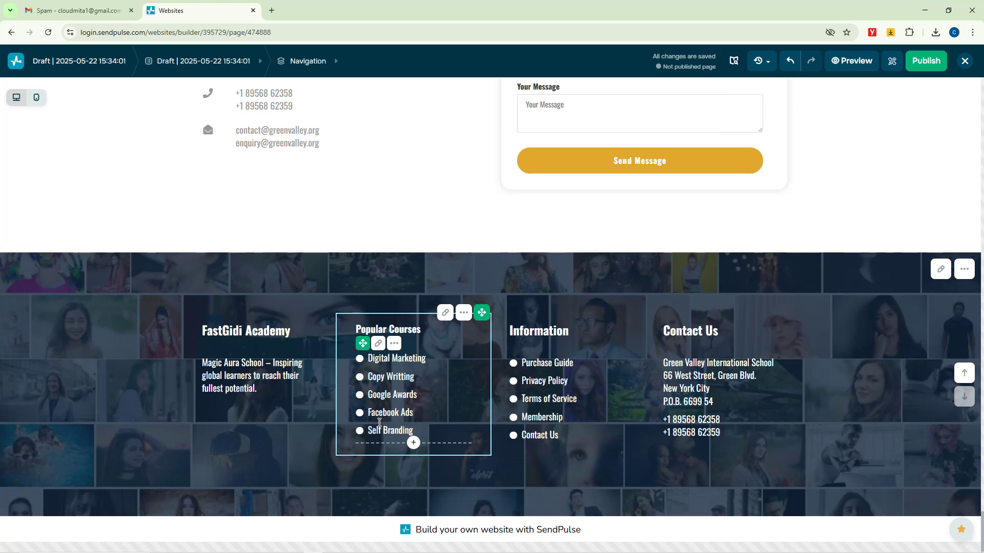
click(392, 430)
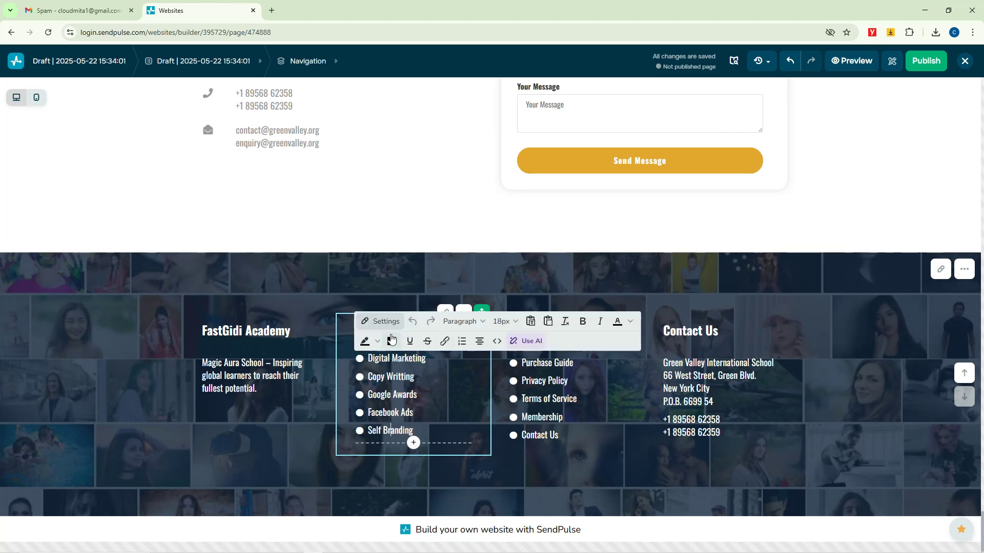
click(389, 263)
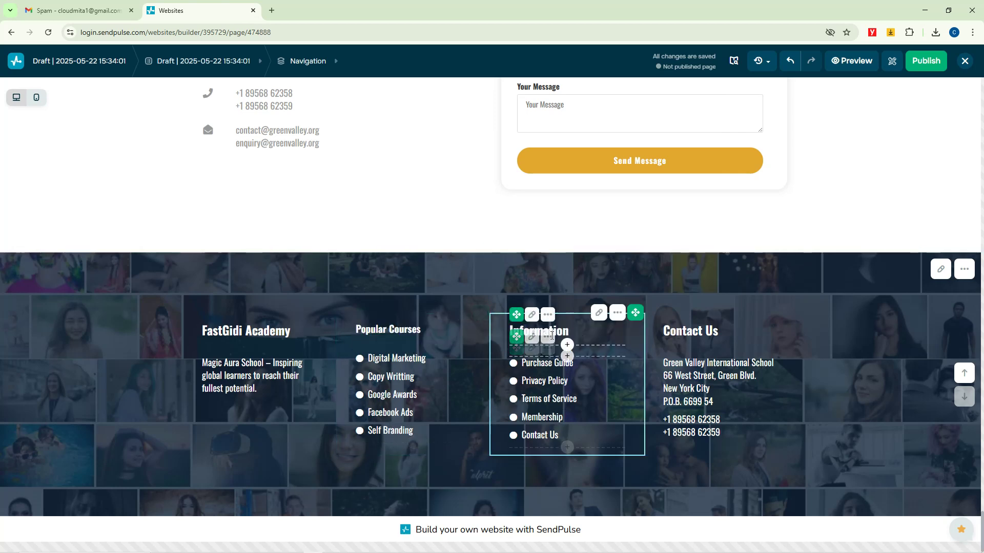
click(542, 436)
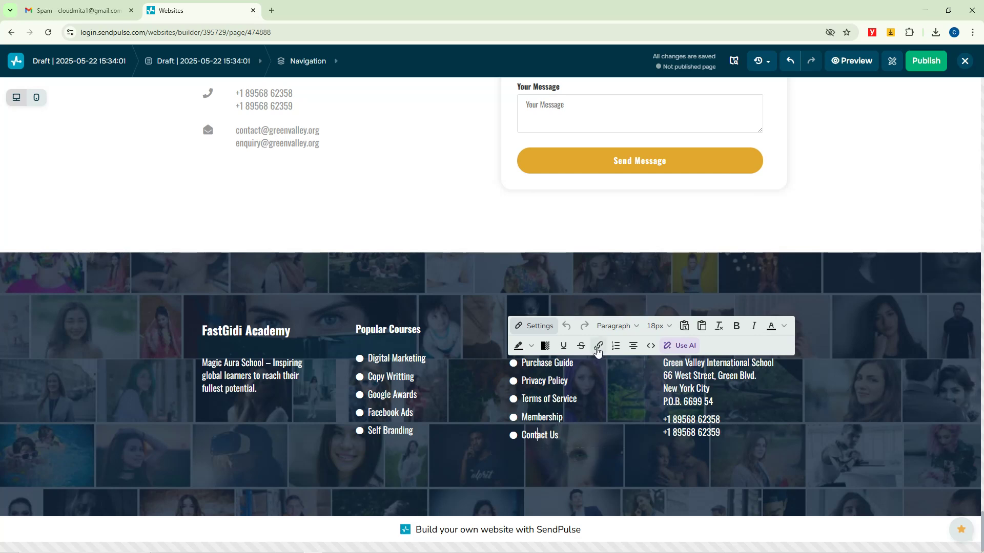
click(598, 346)
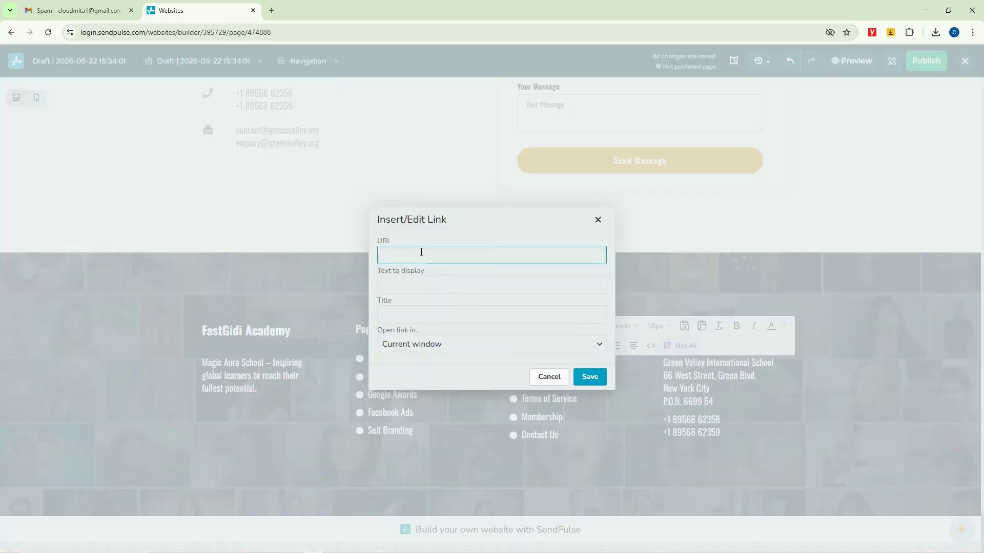
text(goog)
text(https)
text(://)
click(386, 315)
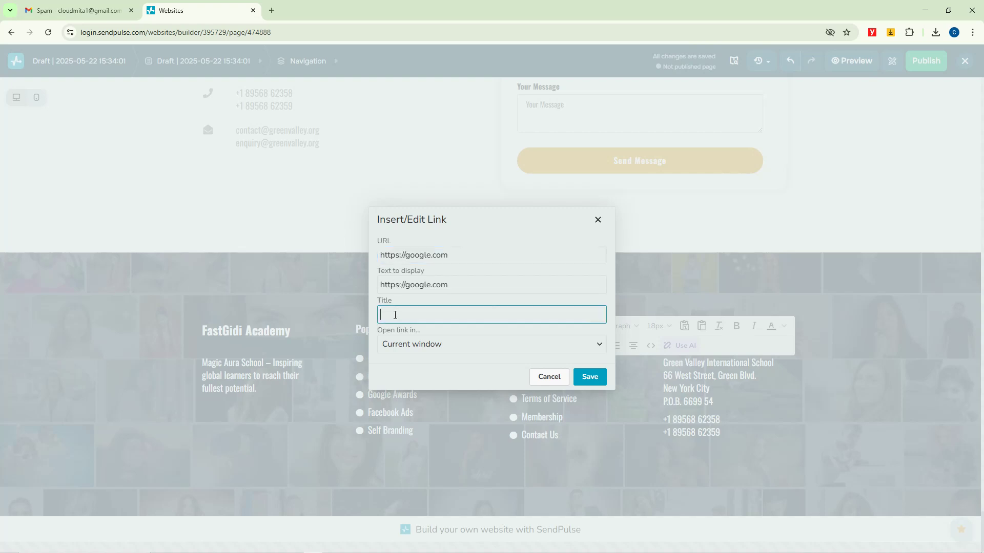
click(589, 377)
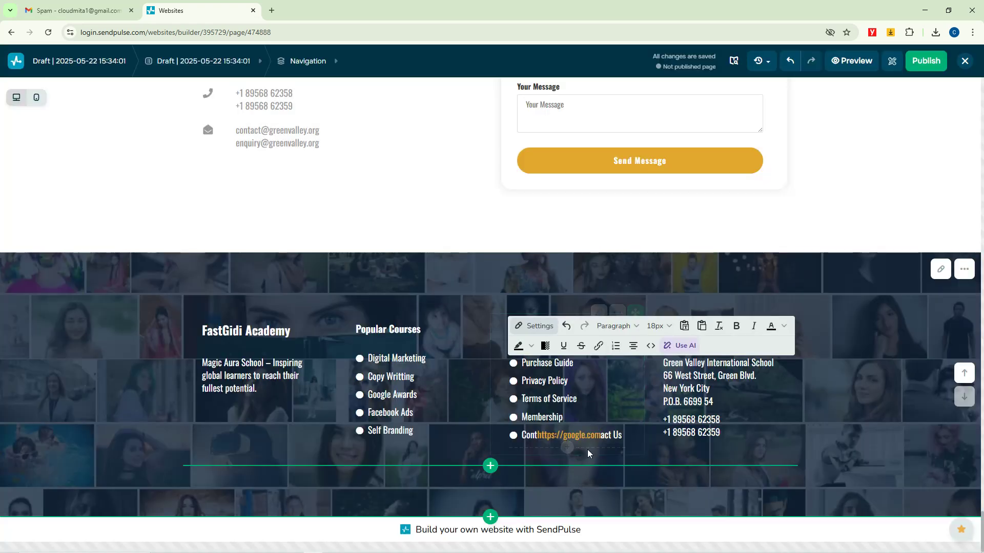
key(ctrl+z)
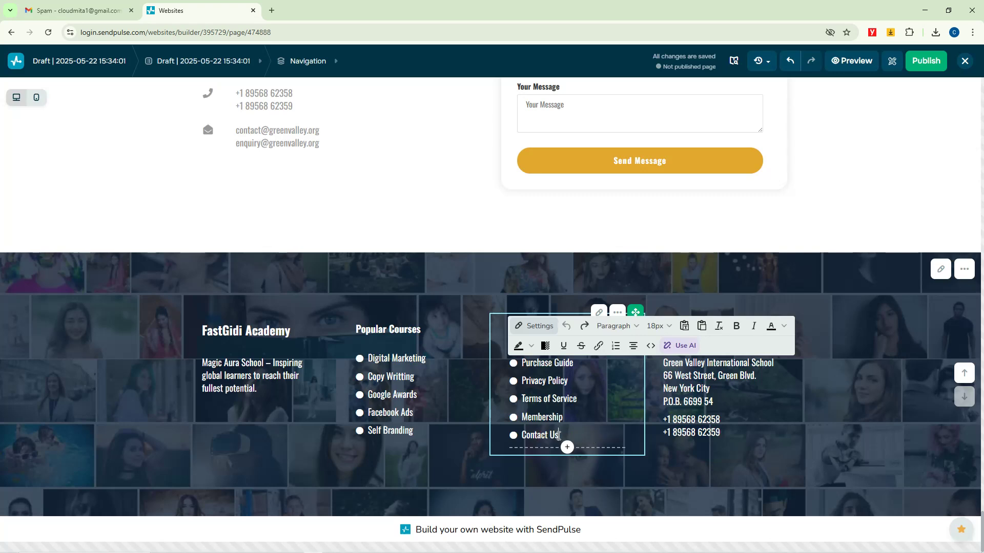
drag(534, 436, 523, 437)
click(597, 346)
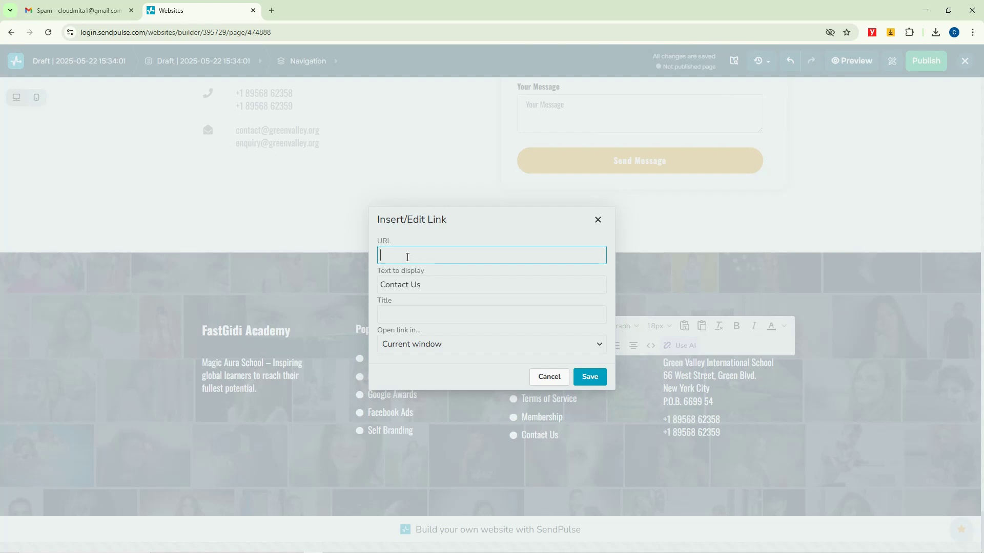
text(https)
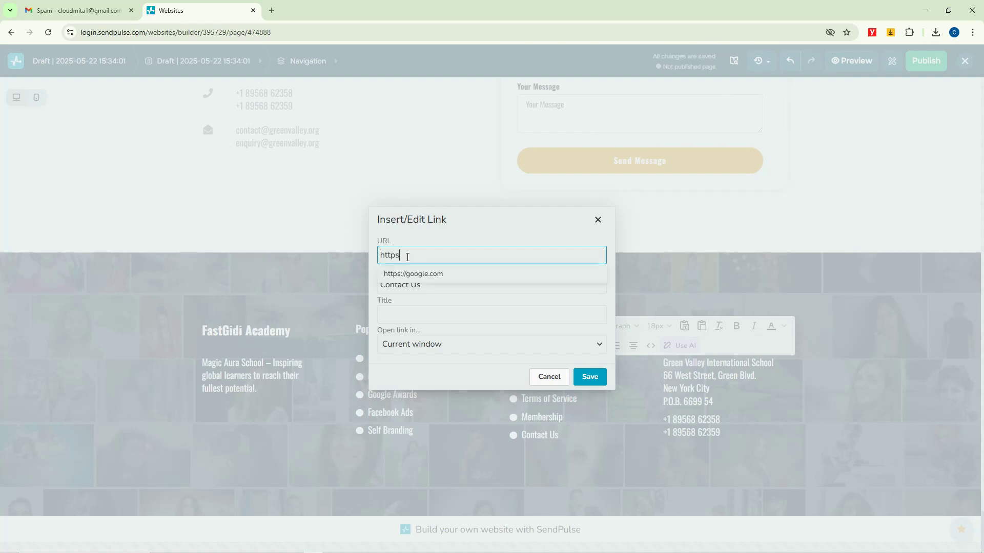
text(://google.cp)
text(,)
key(BackSpace)
key(BackSpace)
key(Tab)
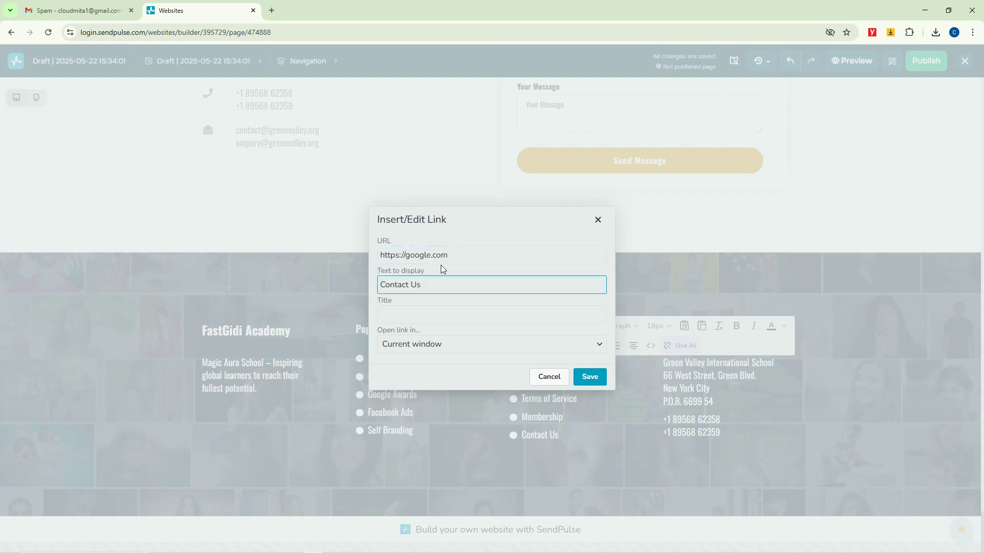
click(590, 377)
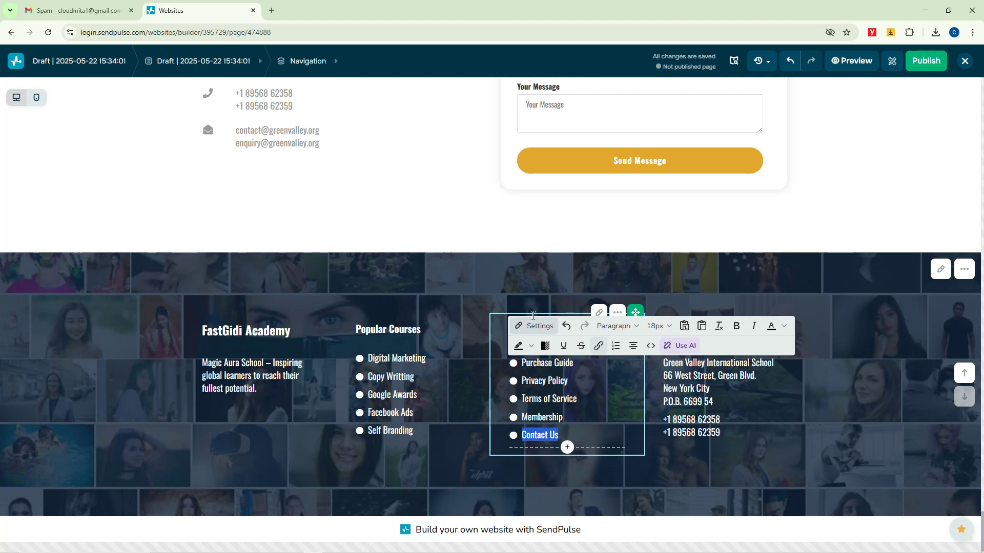
click(448, 290)
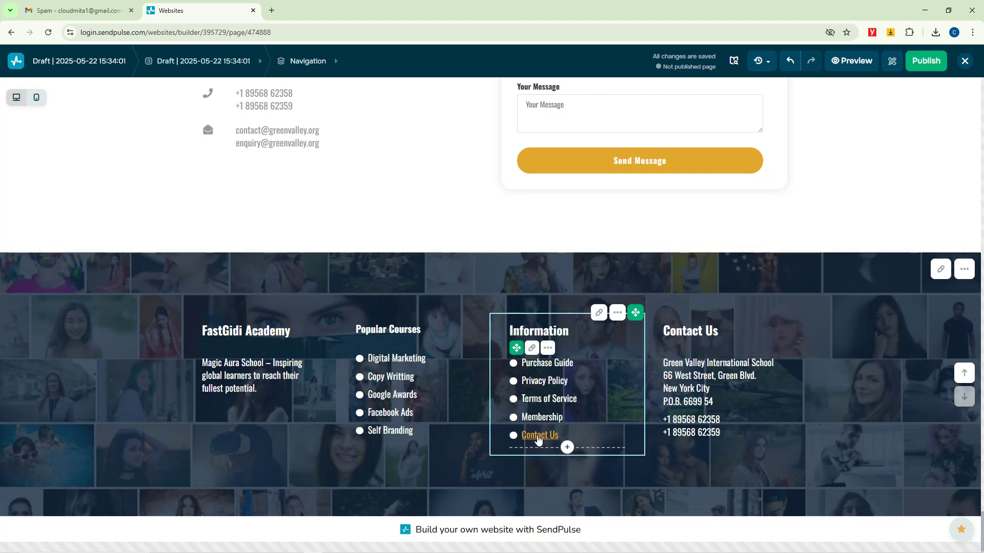
triple_click(538, 440)
click(422, 283)
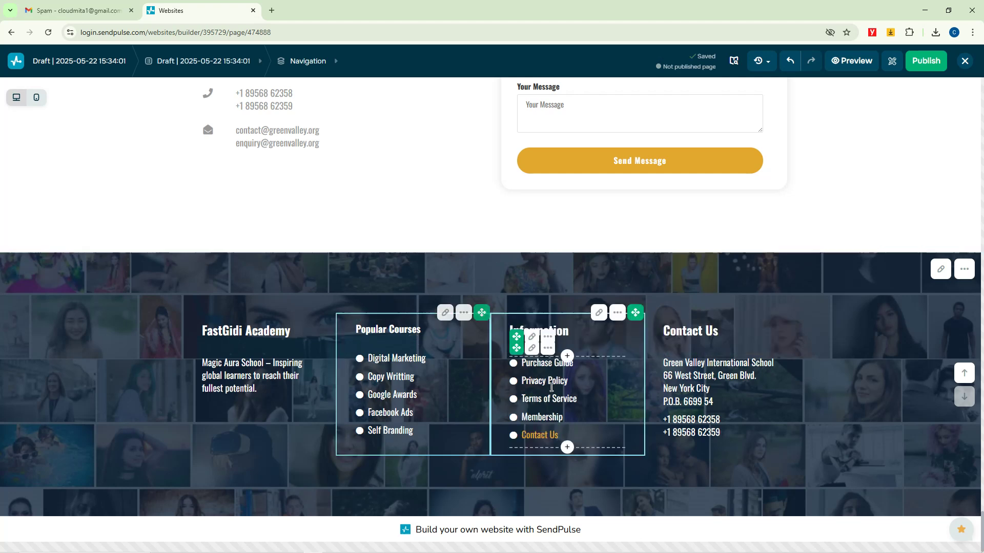
drag(562, 419, 523, 418)
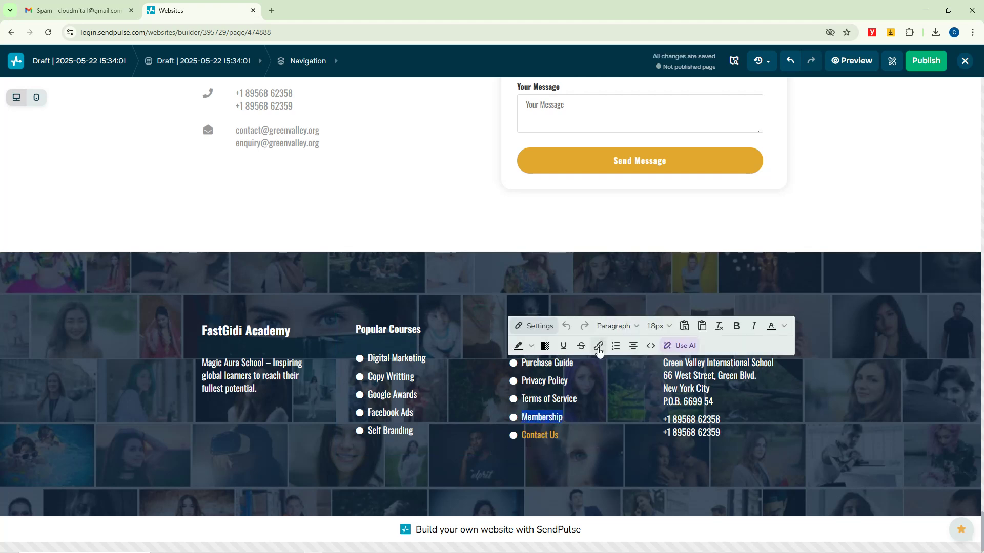
click(599, 348)
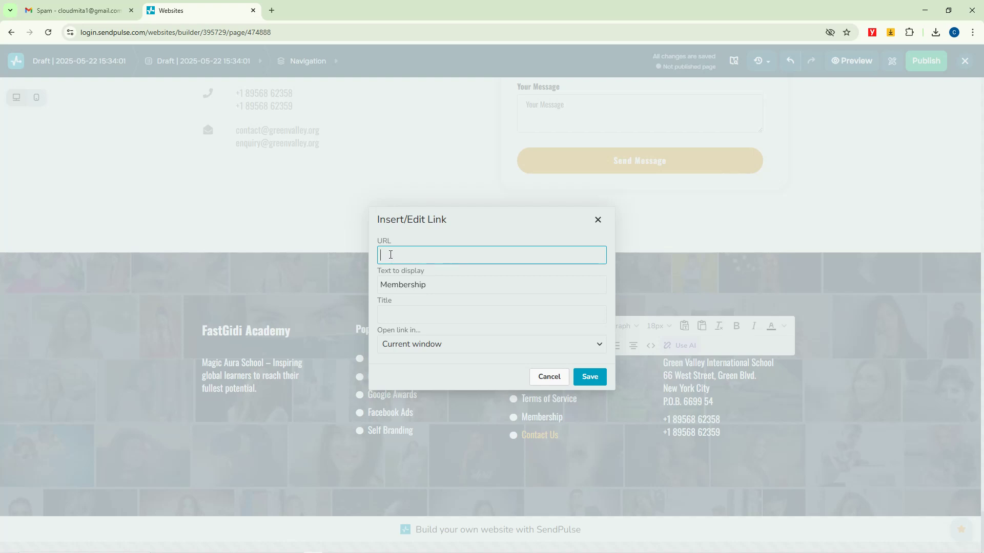
text(h)
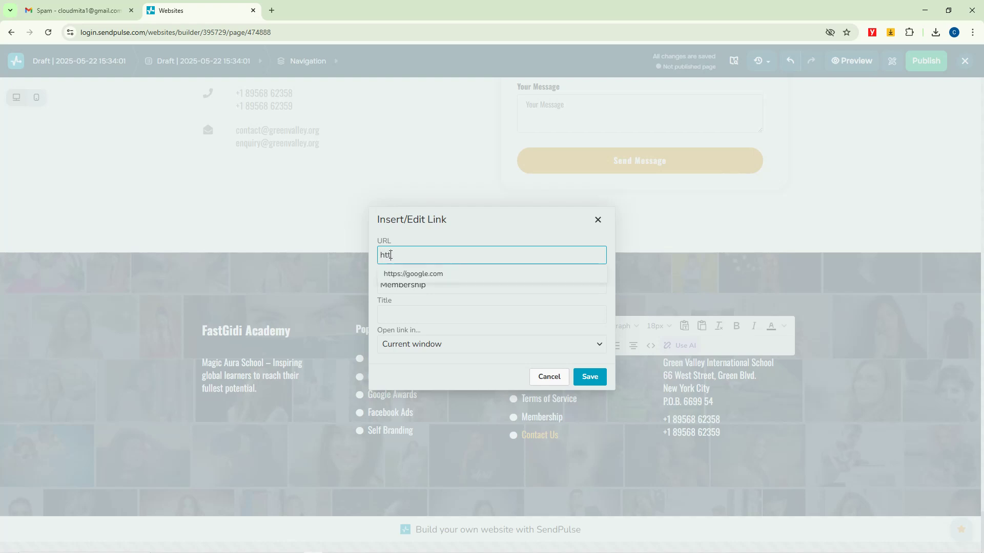
text(tt)
click(410, 272)
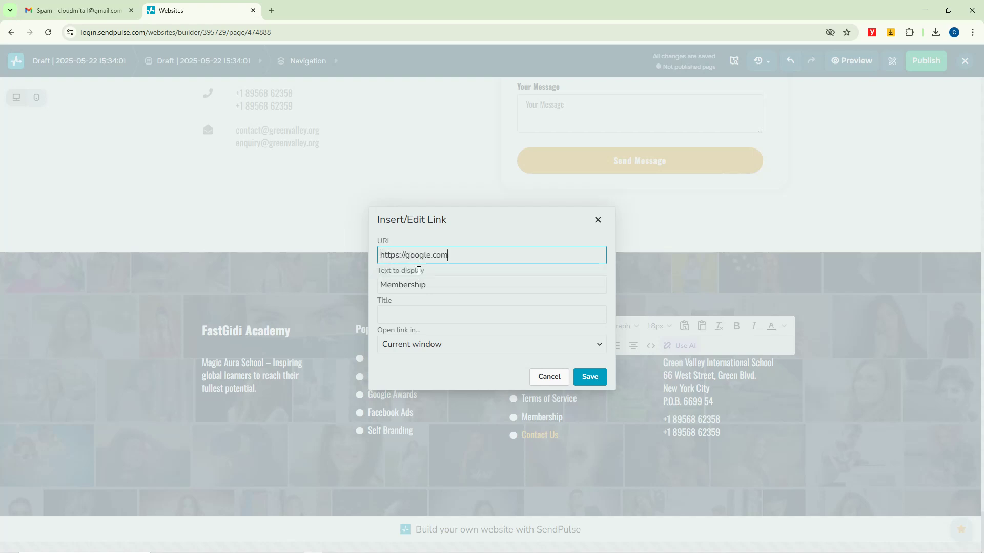
click(593, 379)
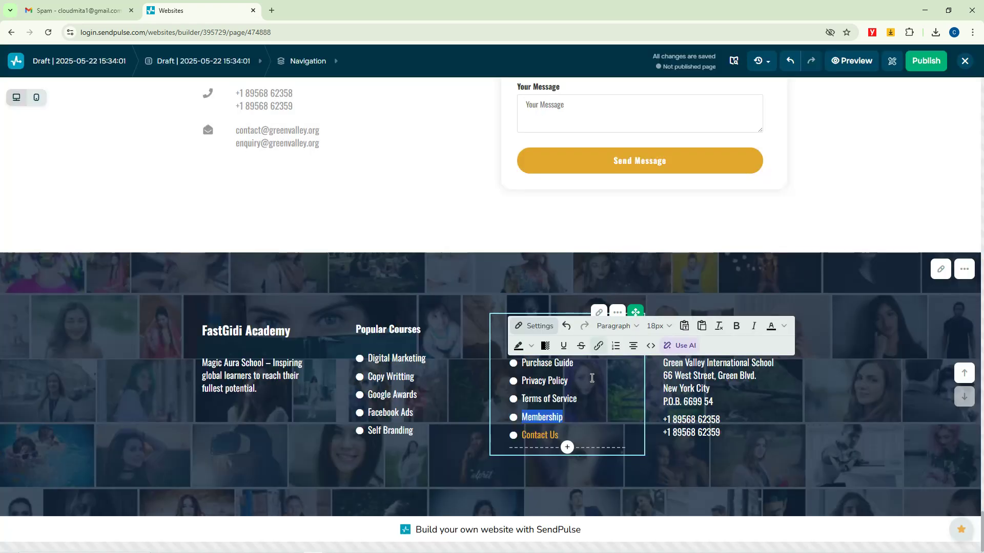
click(560, 399)
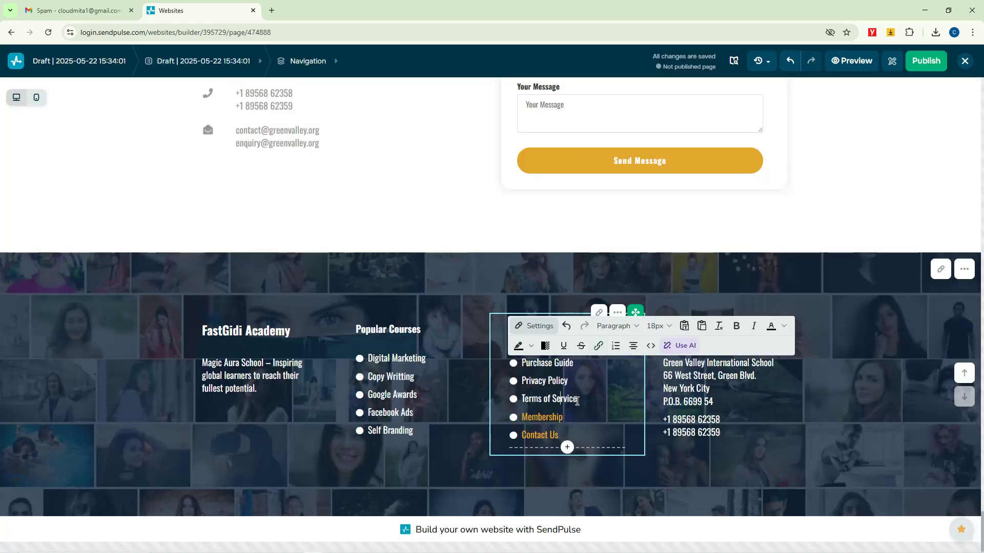
drag(577, 401, 521, 399)
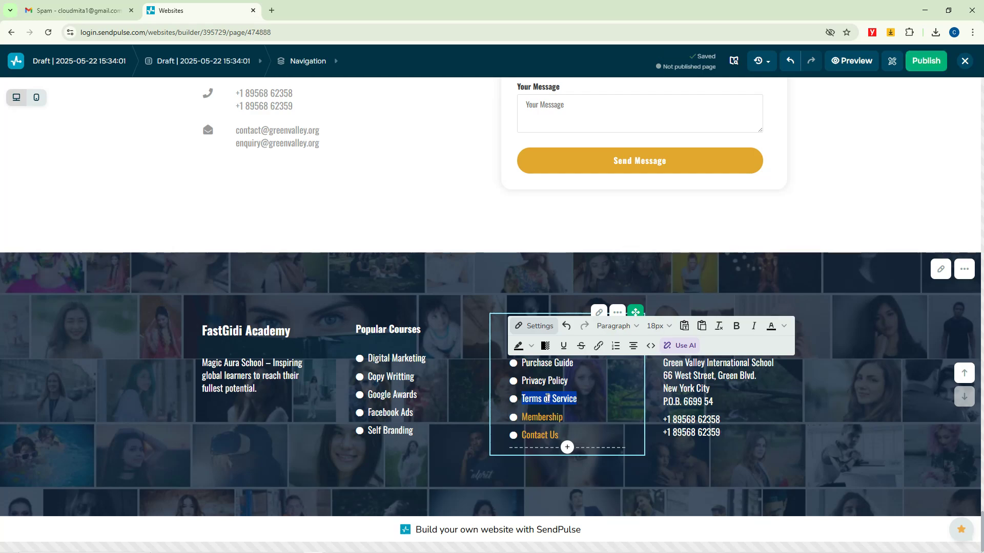
scroll(469, 381, up, 7)
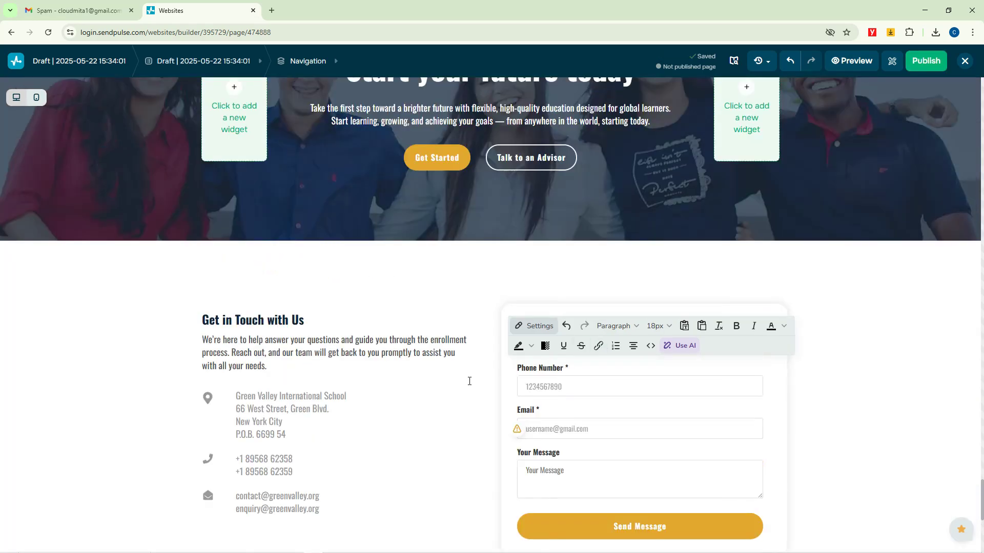
scroll(469, 381, up, 15)
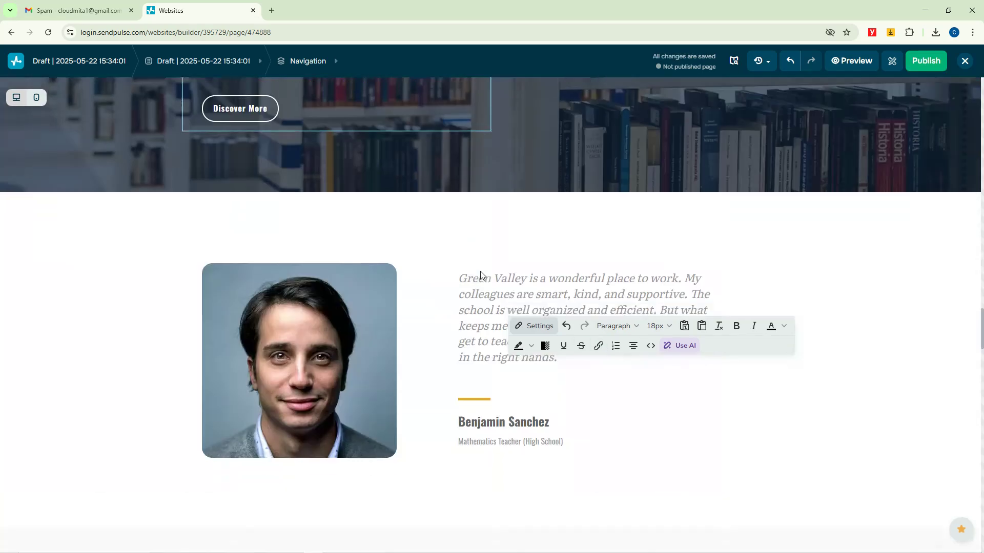
scroll(491, 307, down, 20)
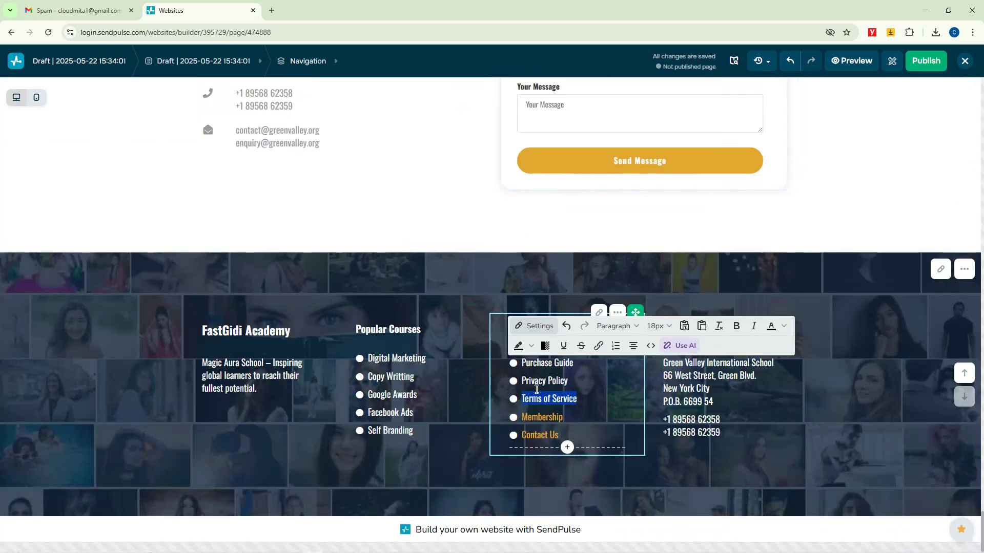
click(426, 278)
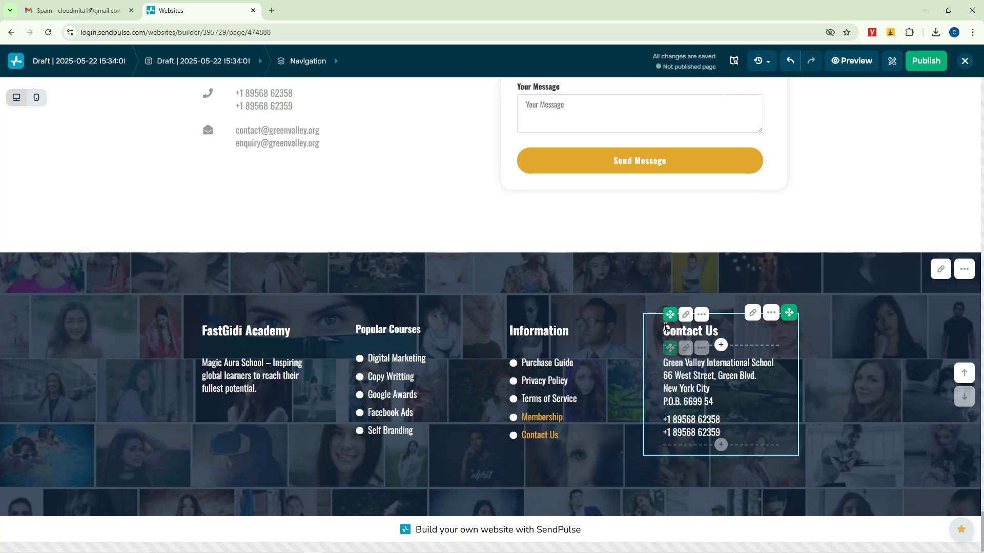
click(704, 382)
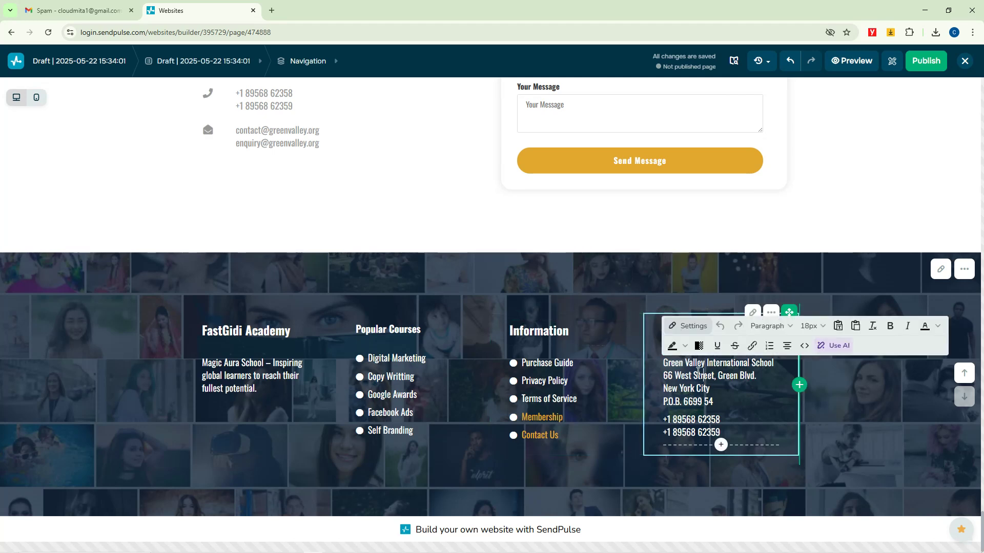
click(633, 300)
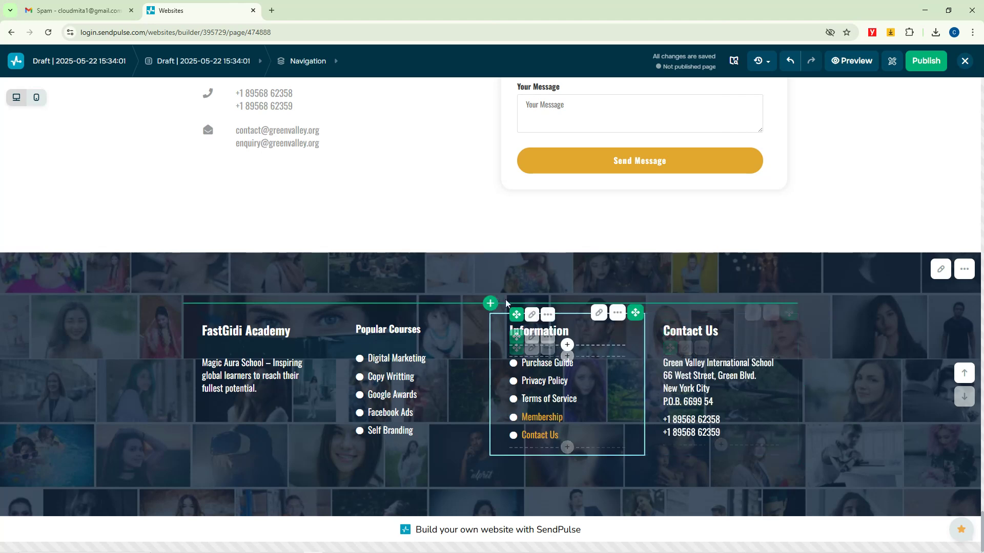
click(715, 332)
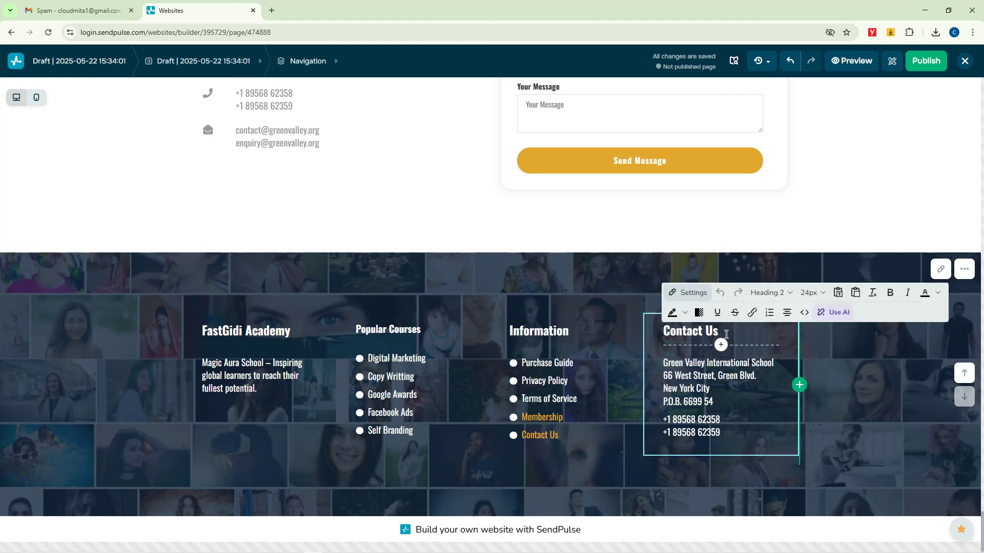
drag(678, 335, 661, 338)
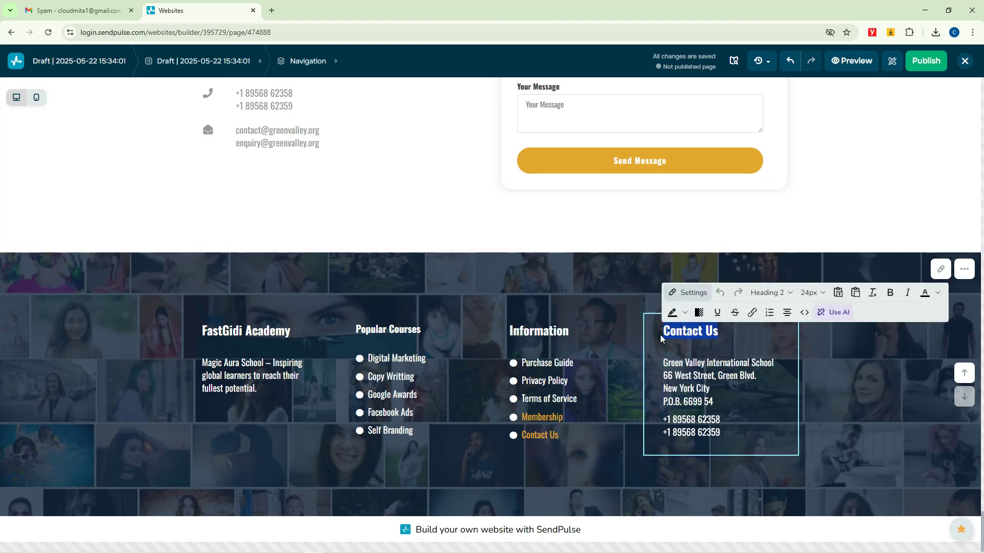
text(Pur)
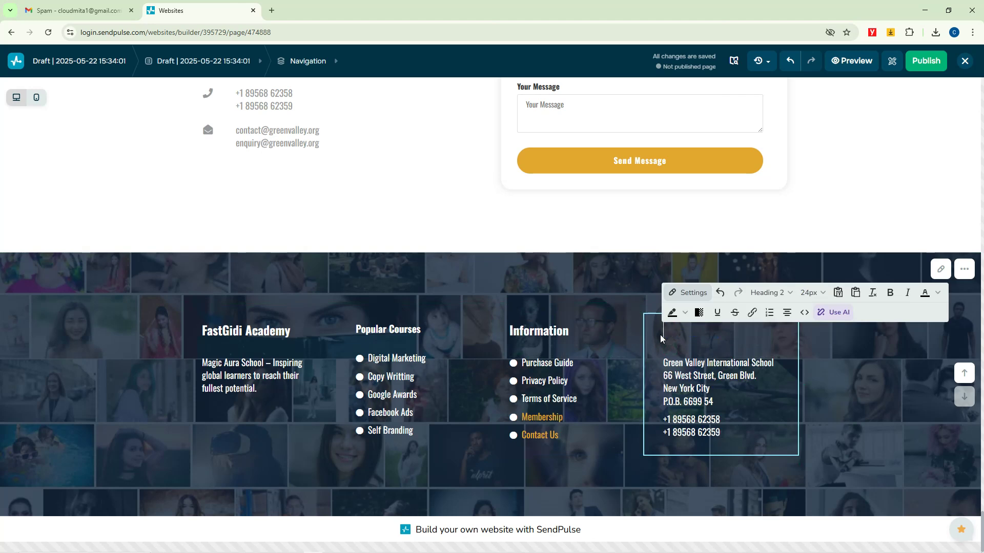
key(BackSpace)
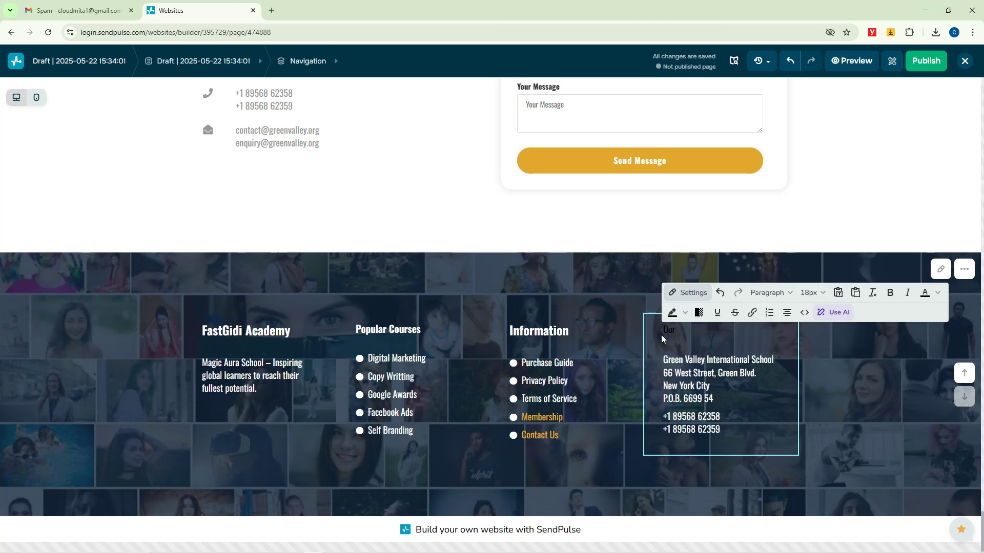
key(ctrl+z)
key(ctrl+z)
key(Escape)
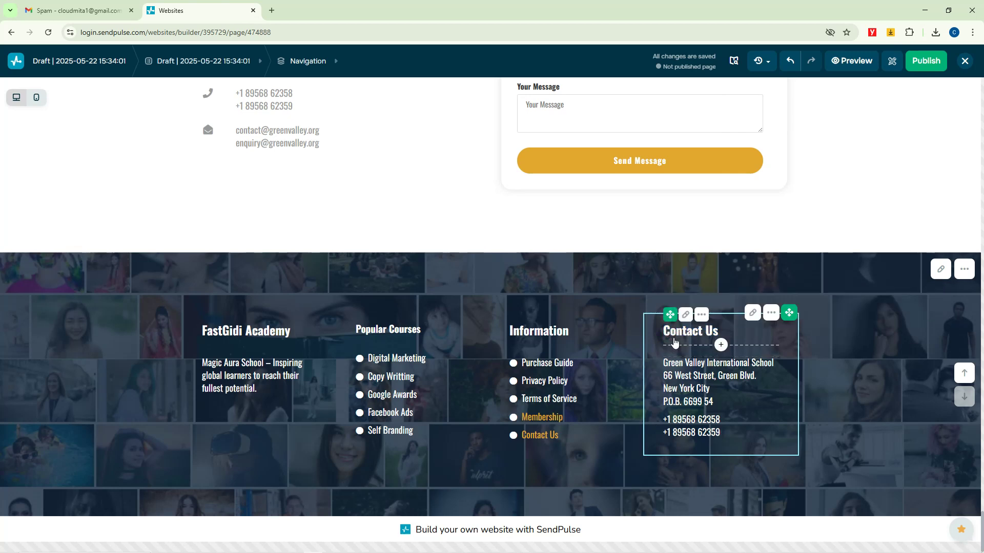
click(723, 331)
key(BackSpace)
key(BackSpace)
key(BackSpace)
key(BackSpace)
key(BackSpace)
key(BackSpace)
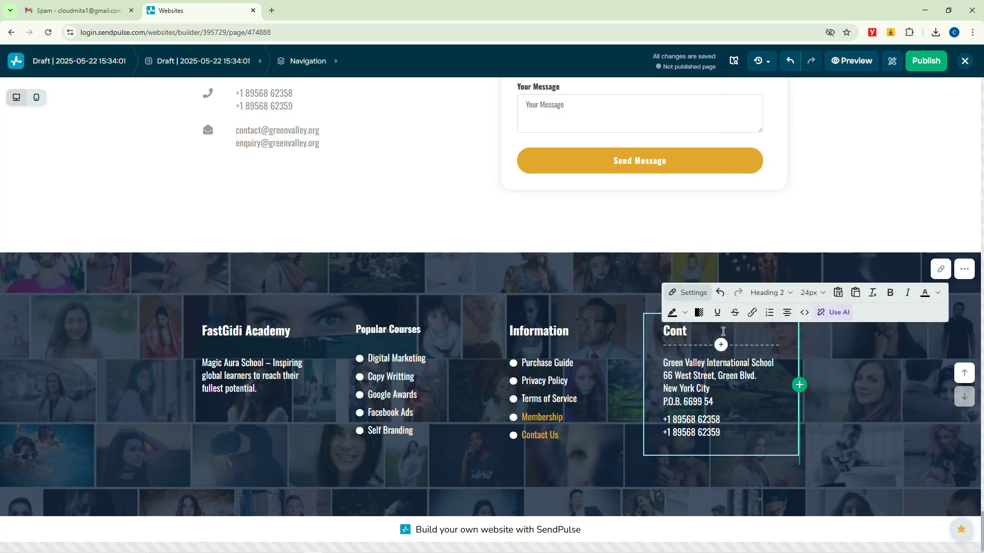
key(BackSpace)
key(BackSpace)
key(BackSpace)
key(BackSpace)
key(BackSpace)
text(Ou)
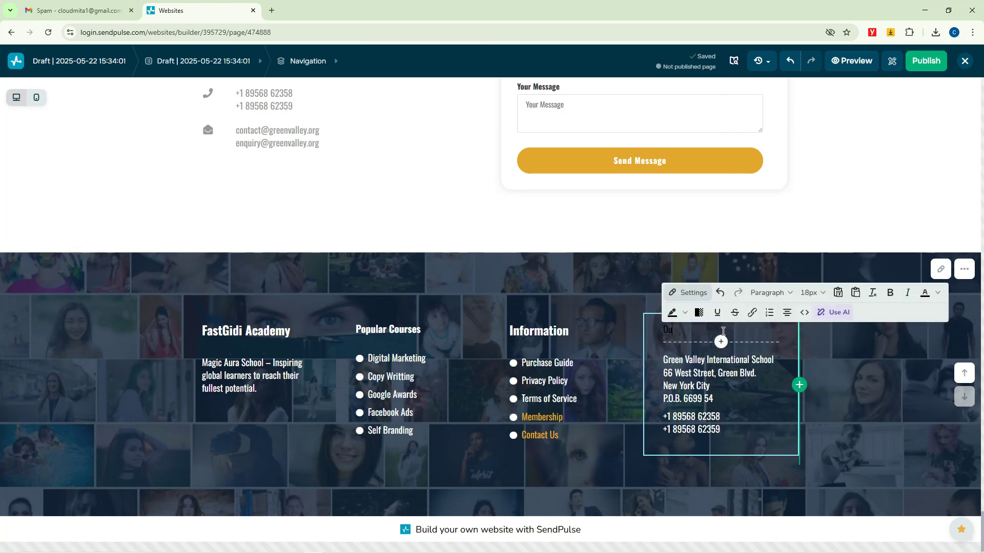
key(ctrl+z)
key(ctrl+z)
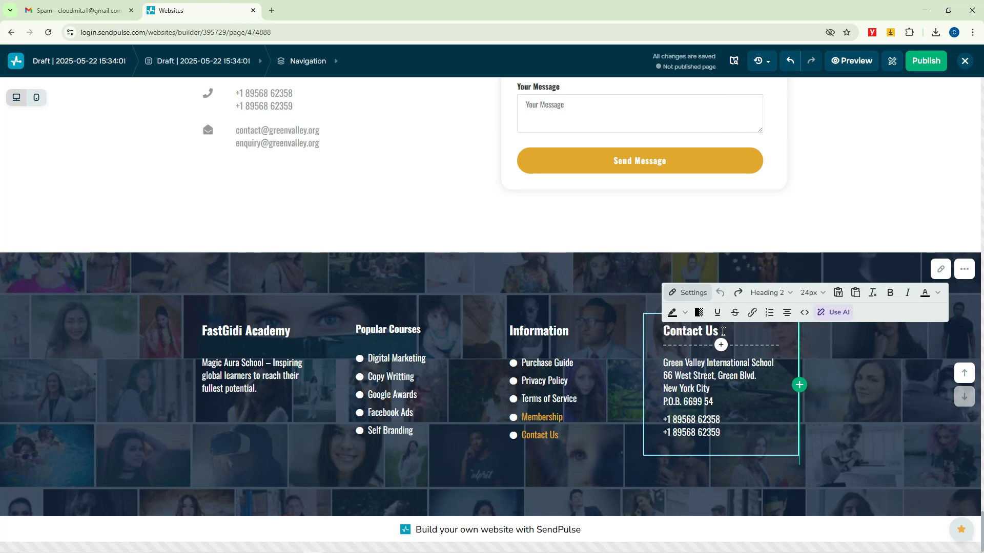
Step: Replace the footer's "Contact Us" column heading with "Our Office Address", keeping its Heading 2 style
text(Our Ofi)
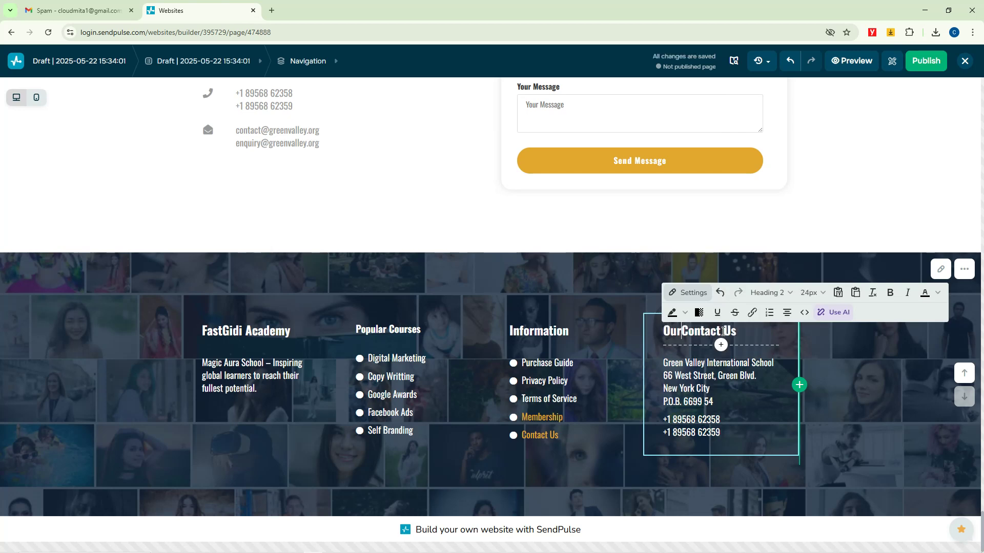
key(BackSpace)
text(fice A)
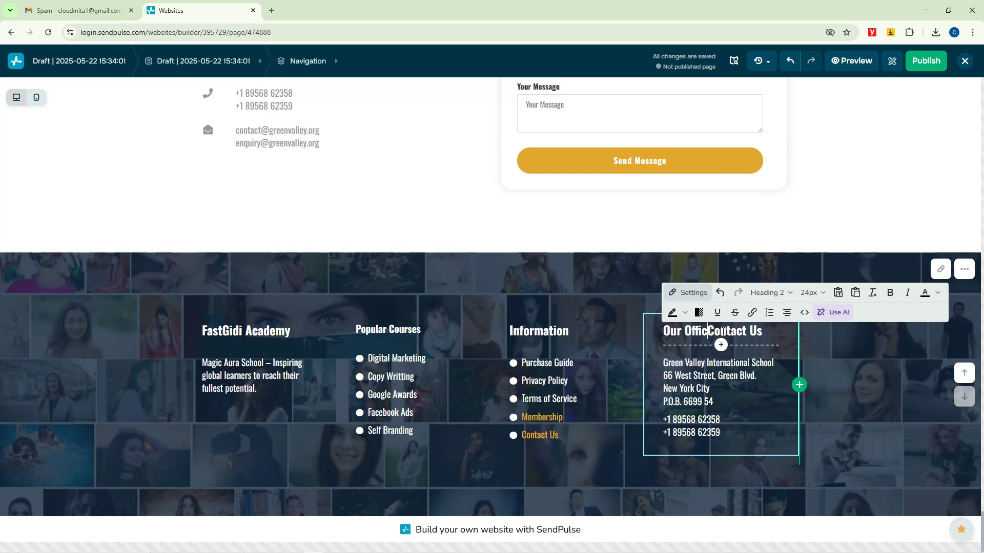
text(ddress)
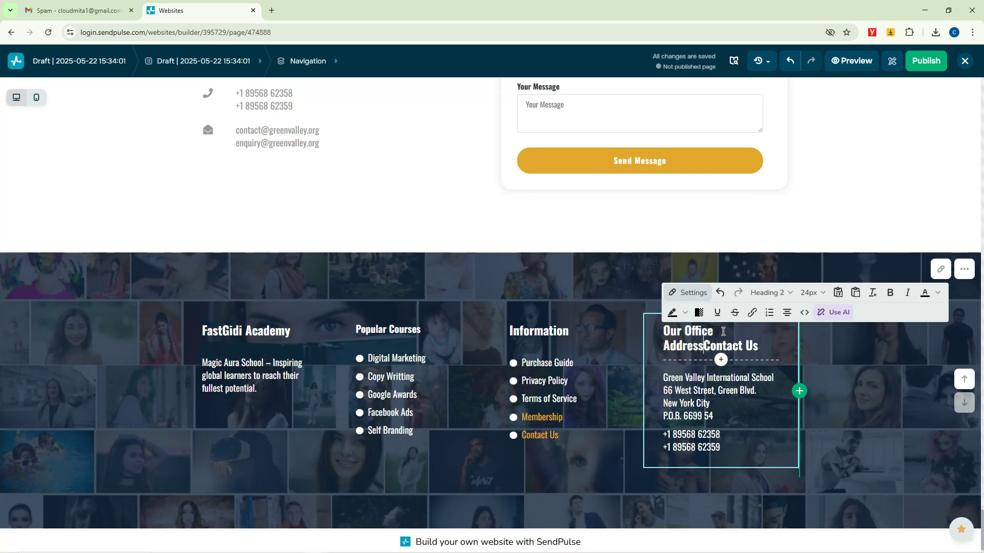
key(Delete)
key(Delete)
key(Delete)
key(Delete)
key(Delete)
key(Delete)
key(Delete)
key(Delete)
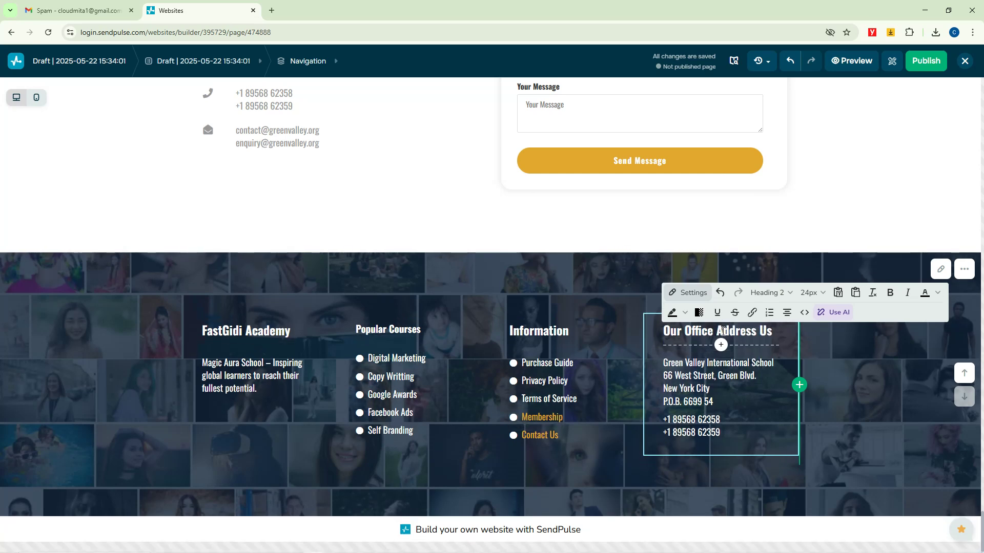
key(Delete)
key(Delete)
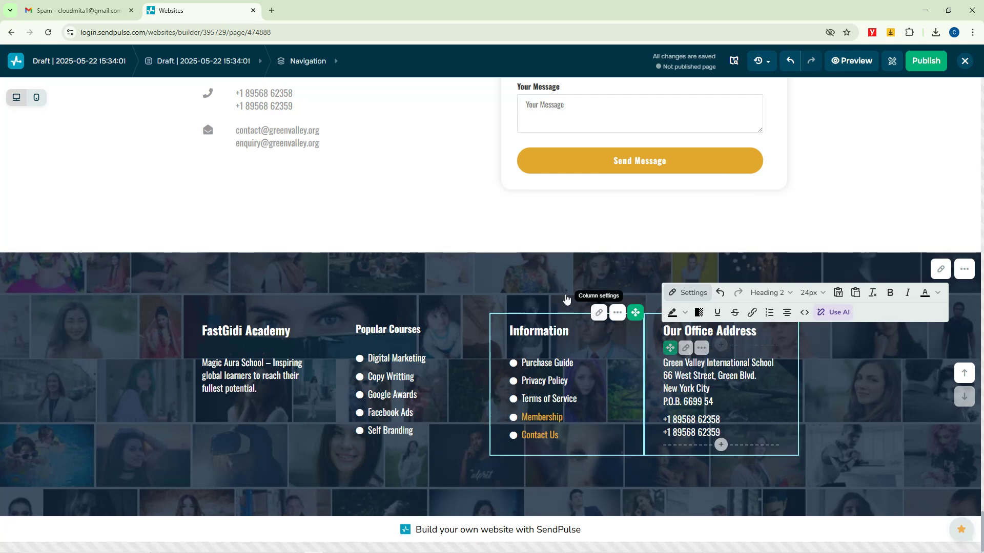
click(589, 288)
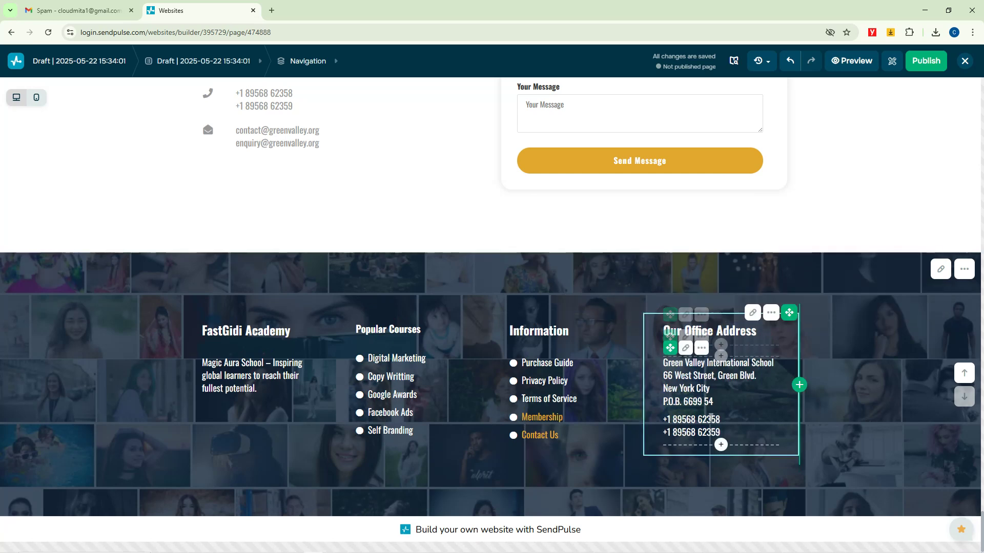
drag(719, 421, 671, 423)
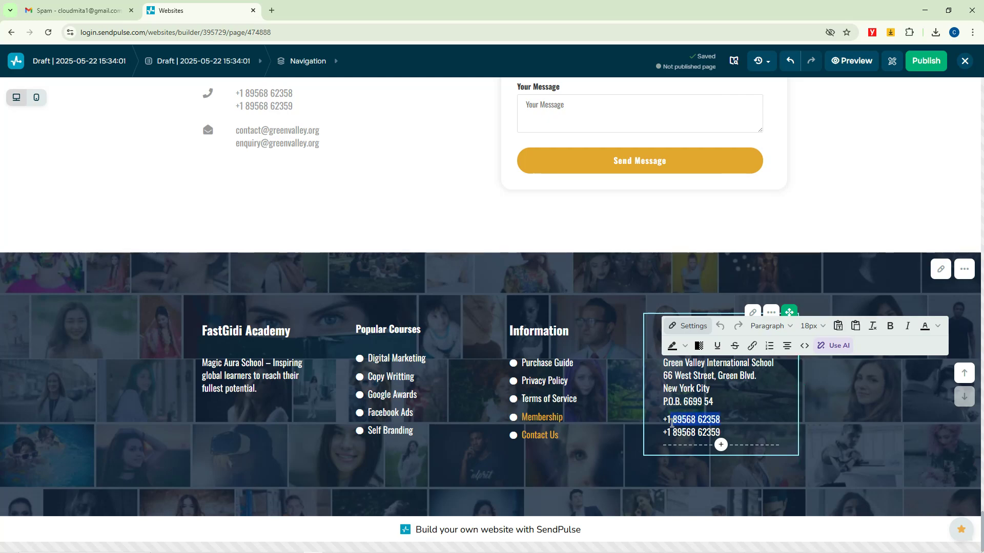
scroll(523, 306, up, 20)
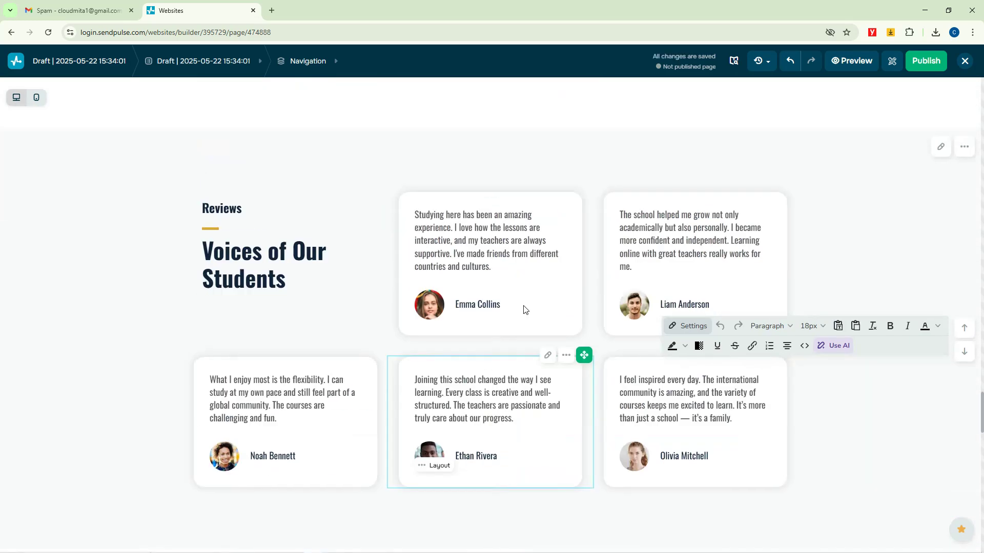
scroll(523, 306, up, 20)
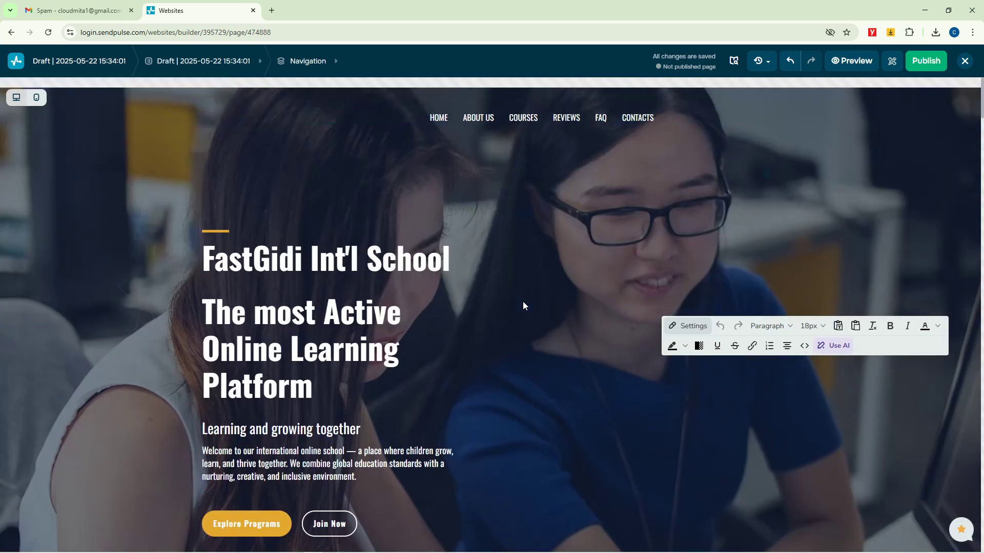
click(212, 145)
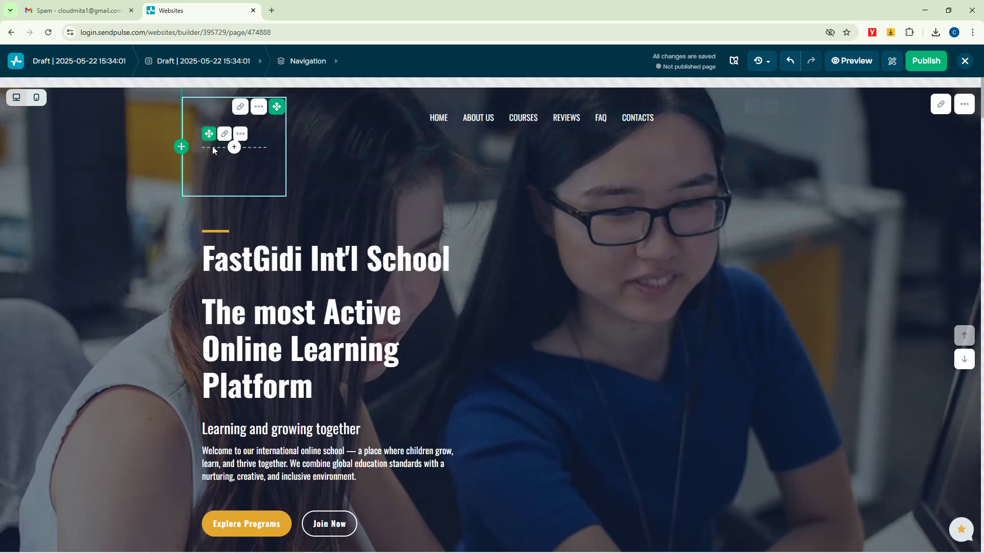
click(438, 119)
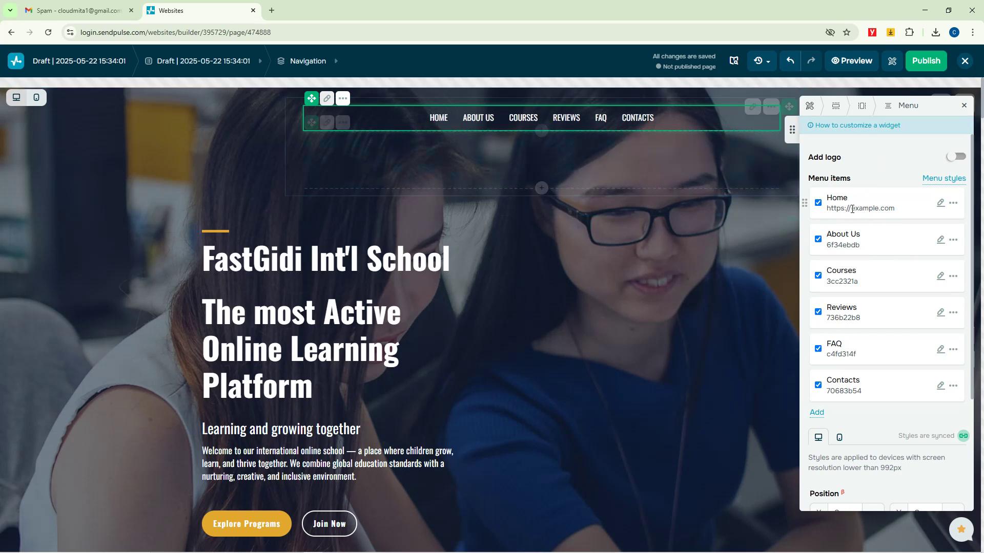
click(940, 203)
click(882, 198)
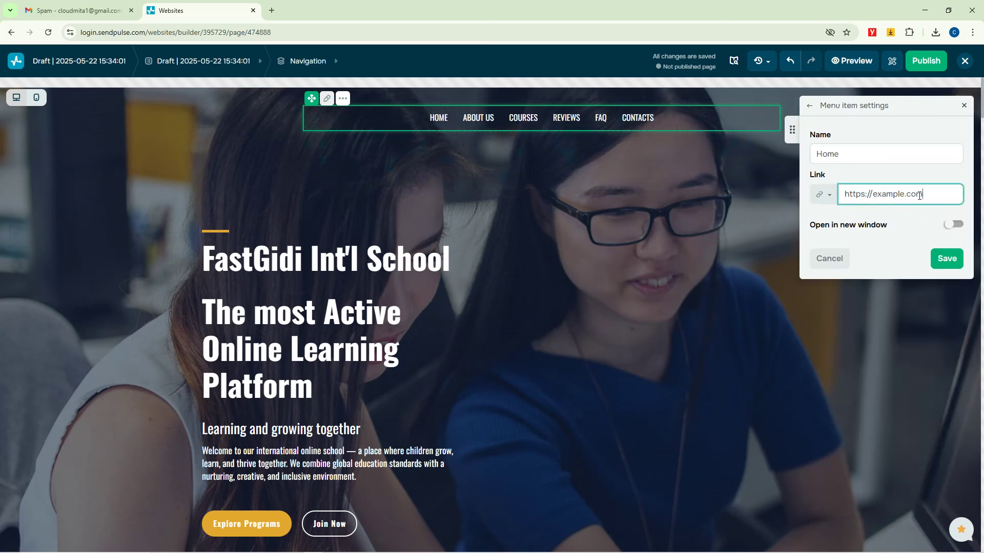
drag(919, 195, 874, 197)
text(google)
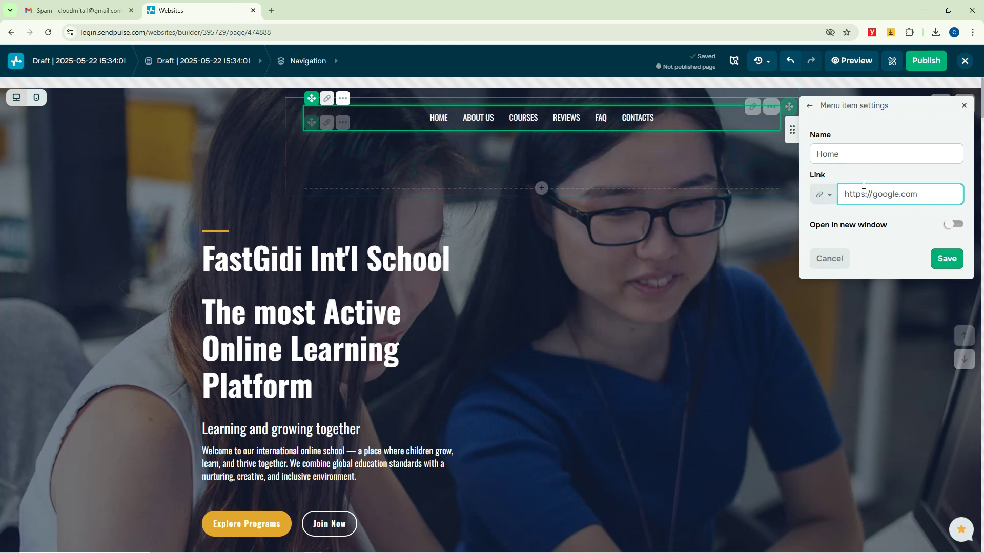
click(953, 225)
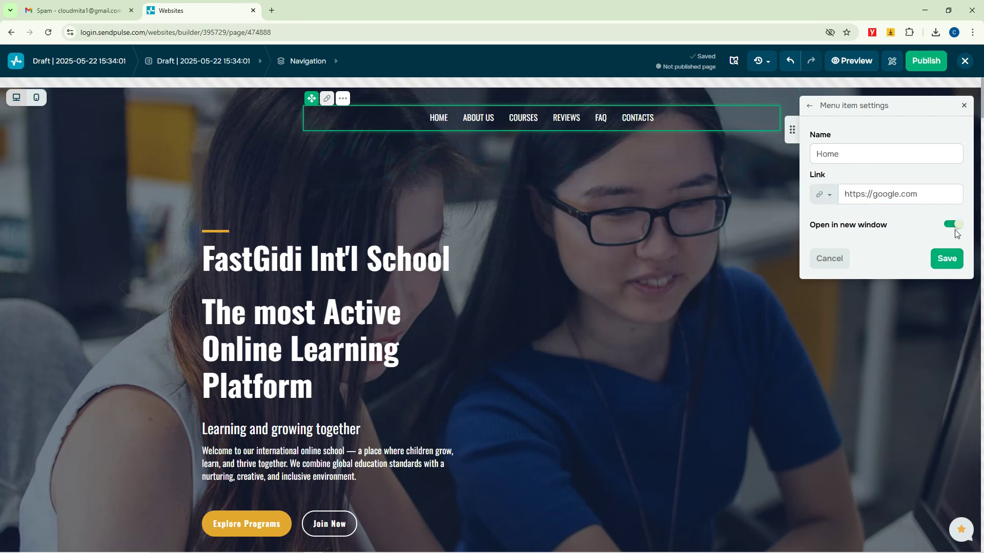
click(946, 263)
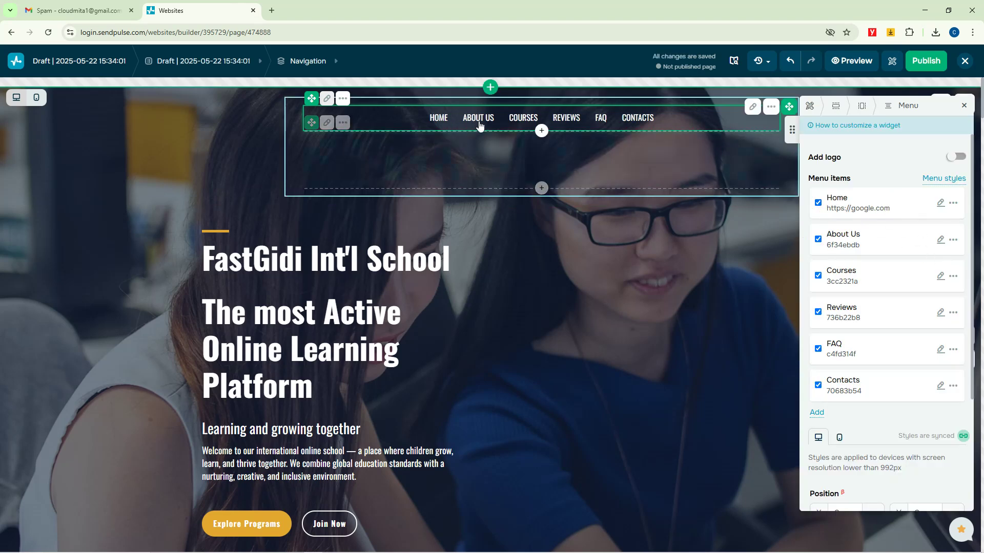
Step: Hide the Home item from the header menu and show it again
click(818, 204)
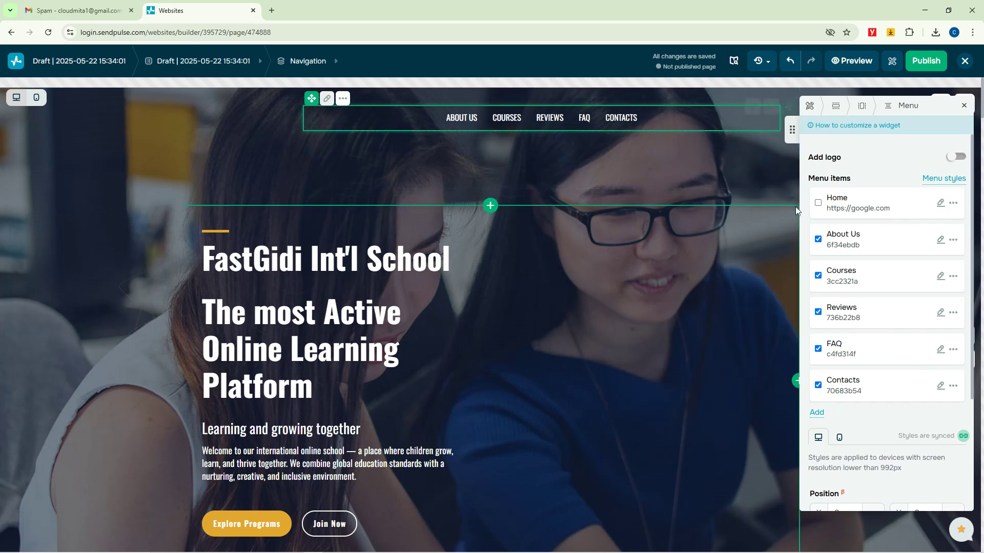
click(818, 203)
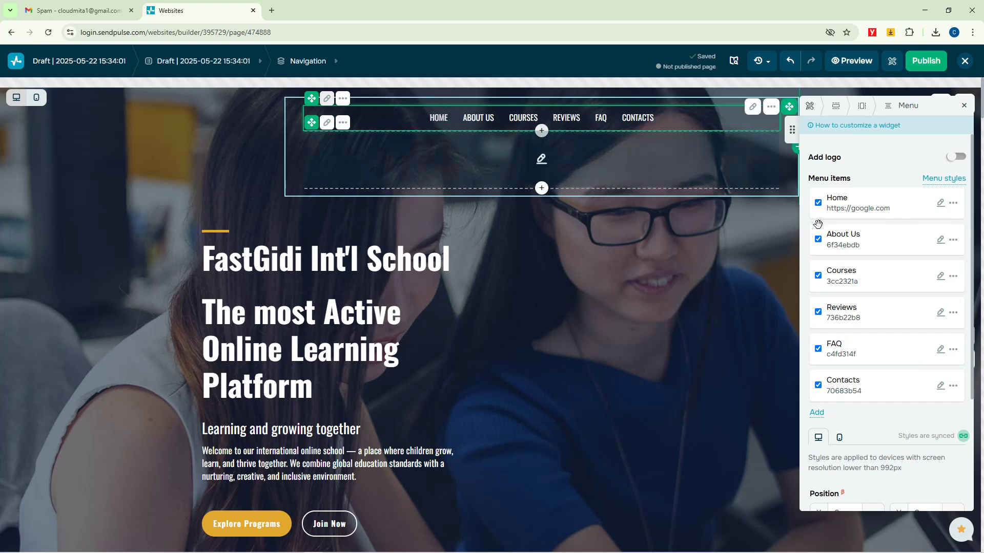
click(940, 240)
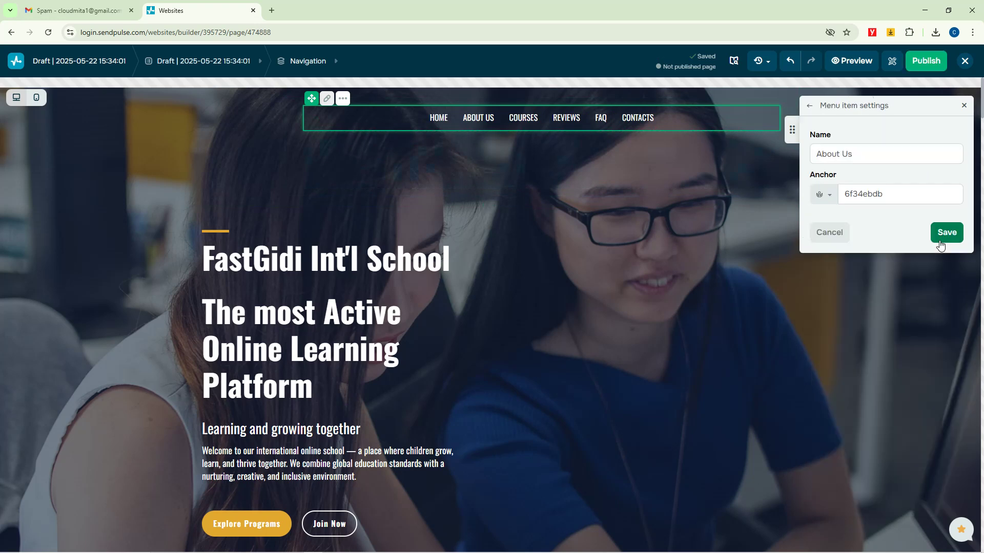
drag(885, 197, 838, 203)
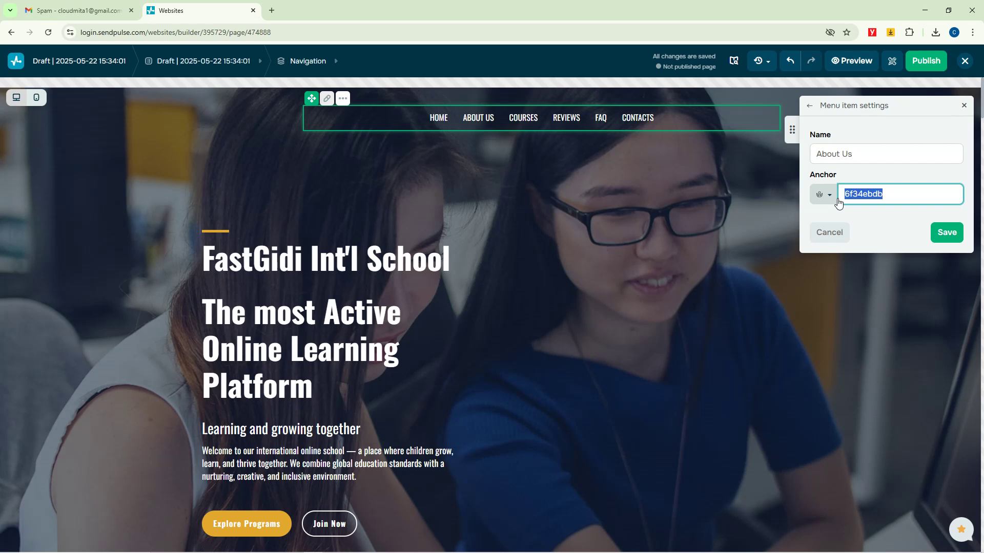
text(https://google.com/about-us/)
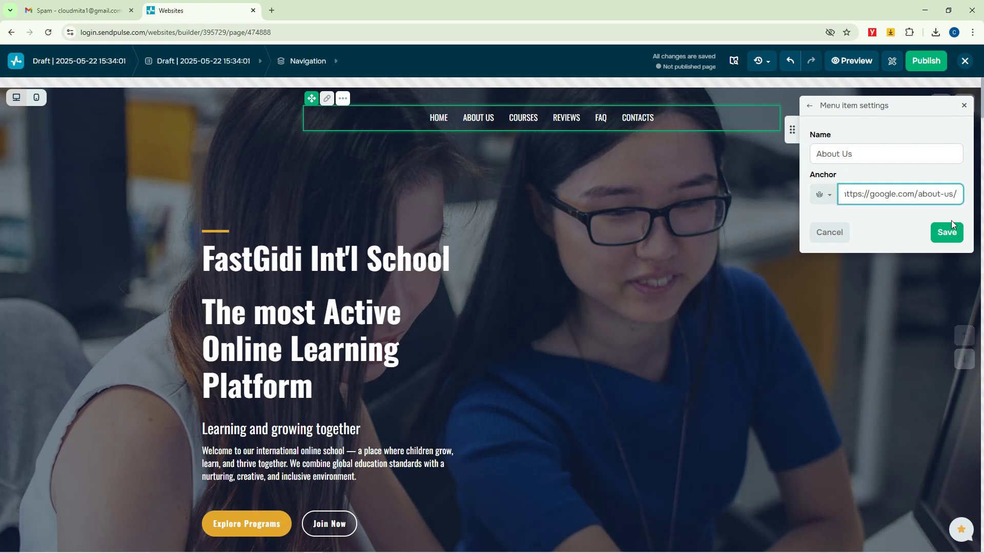
click(947, 232)
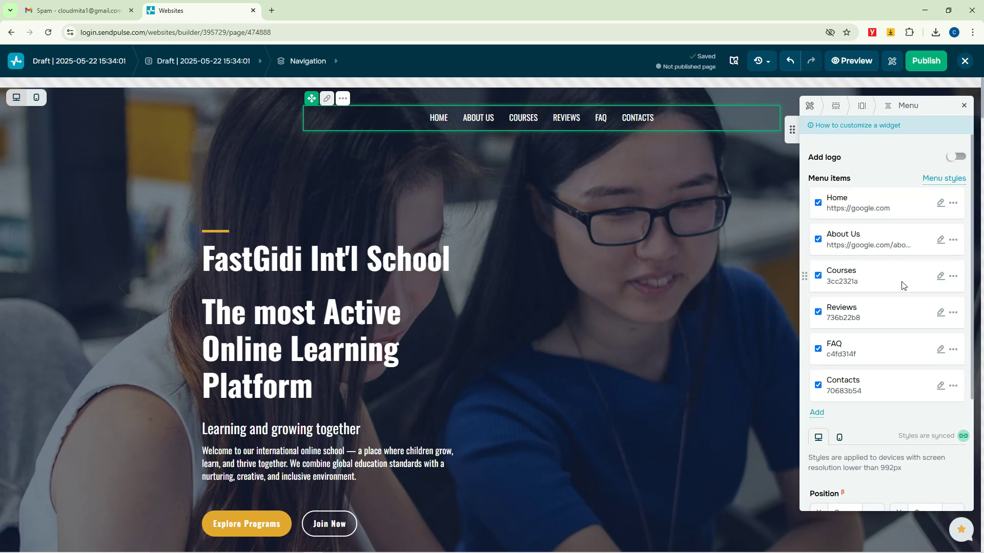
click(940, 276)
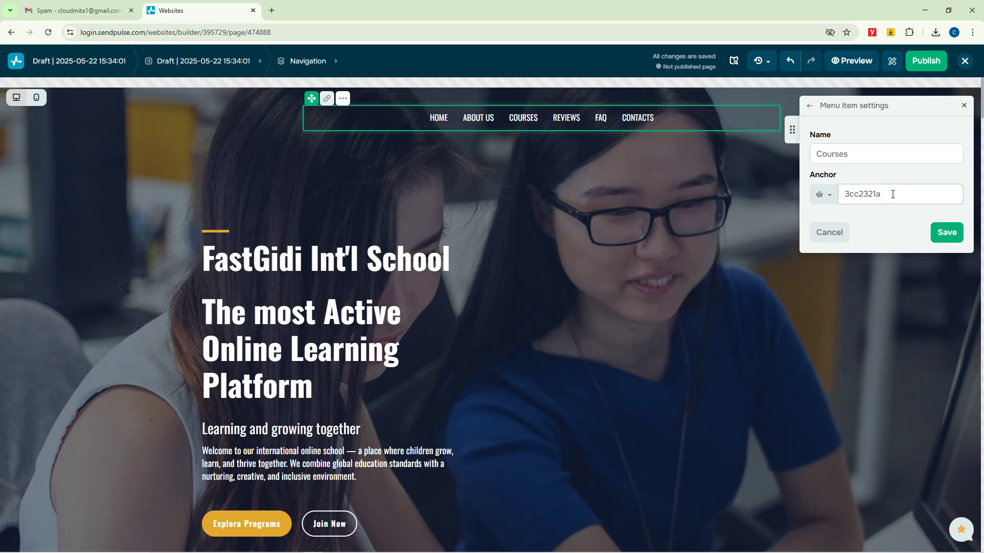
drag(892, 194, 840, 196)
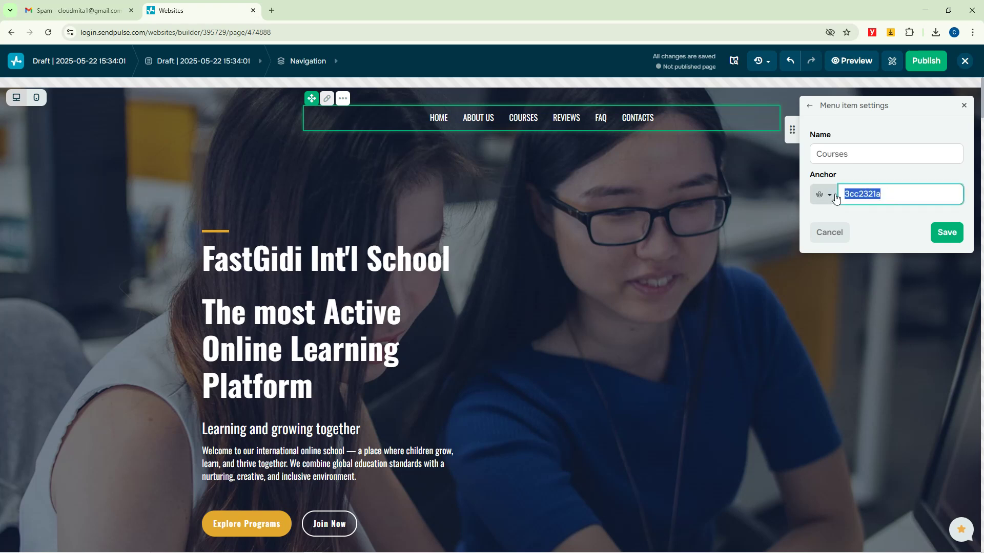
text(https://google.com/courses)
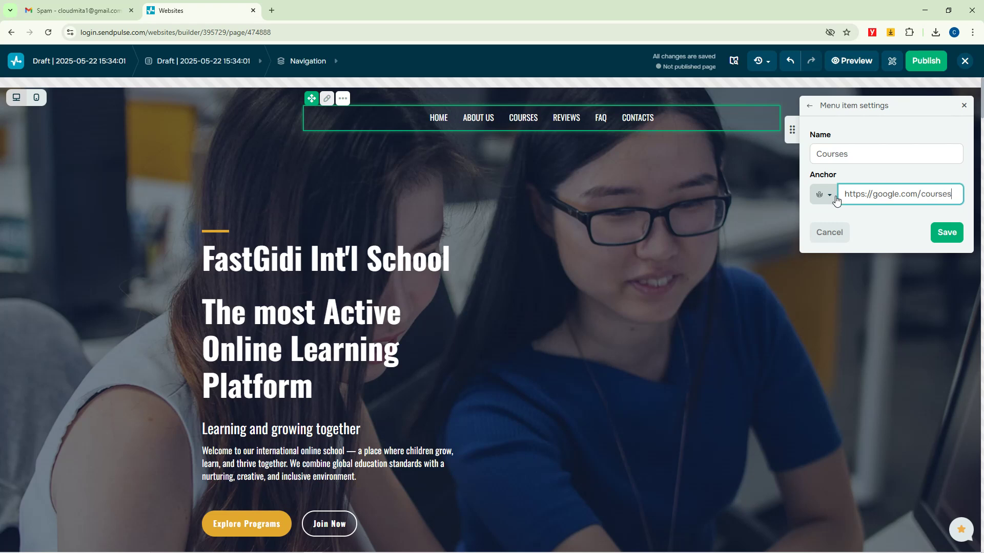
click(943, 233)
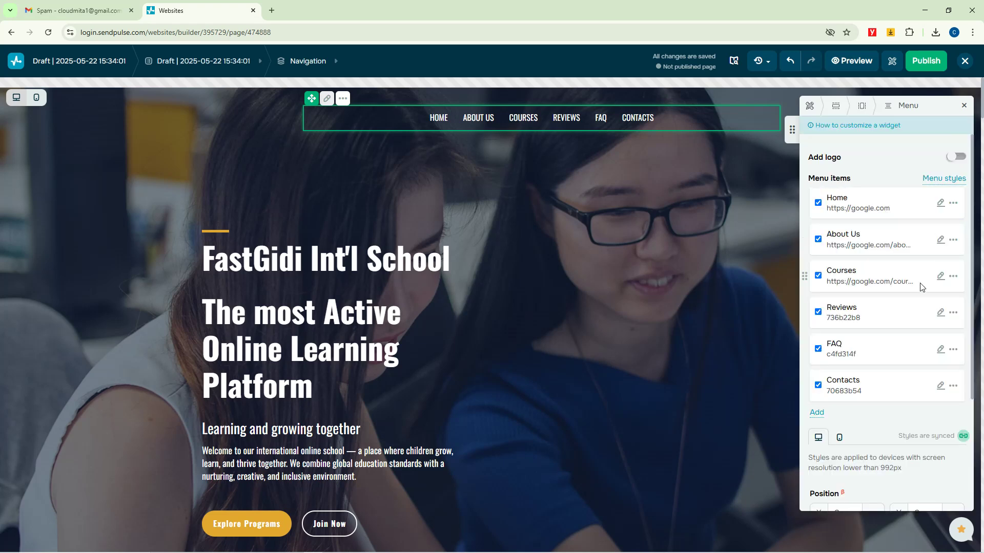
click(963, 105)
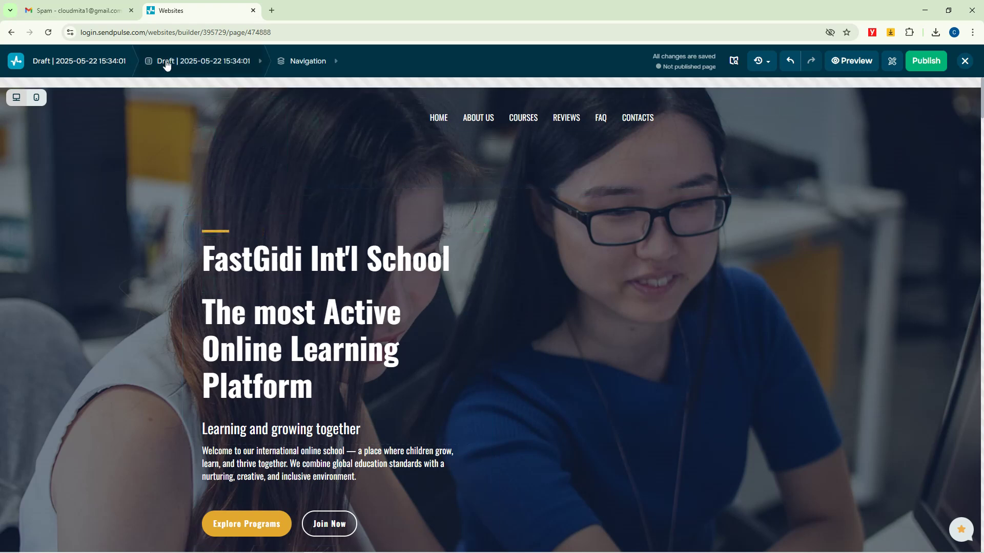
Step: Open the site's page list and look over the draft page's available actions and general settings
click(183, 63)
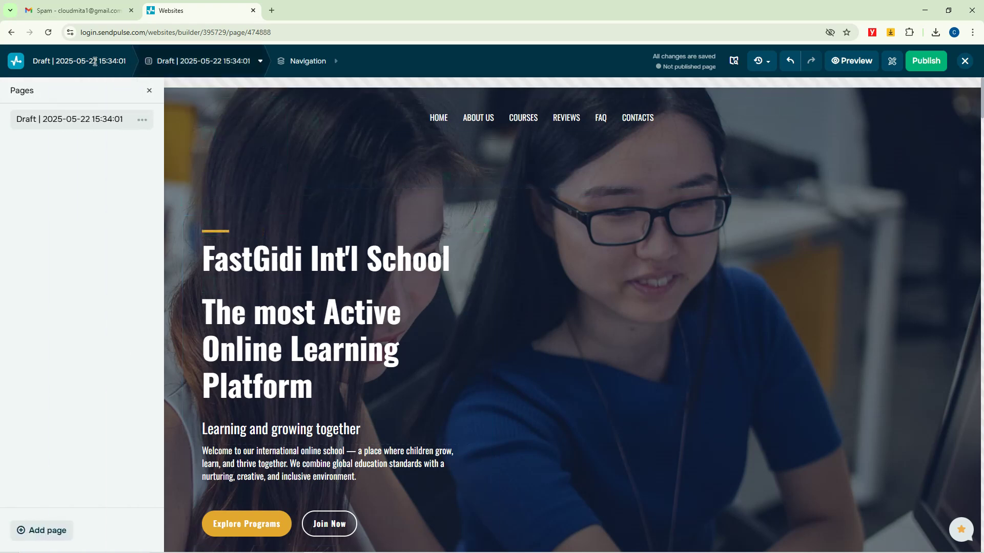
click(143, 121)
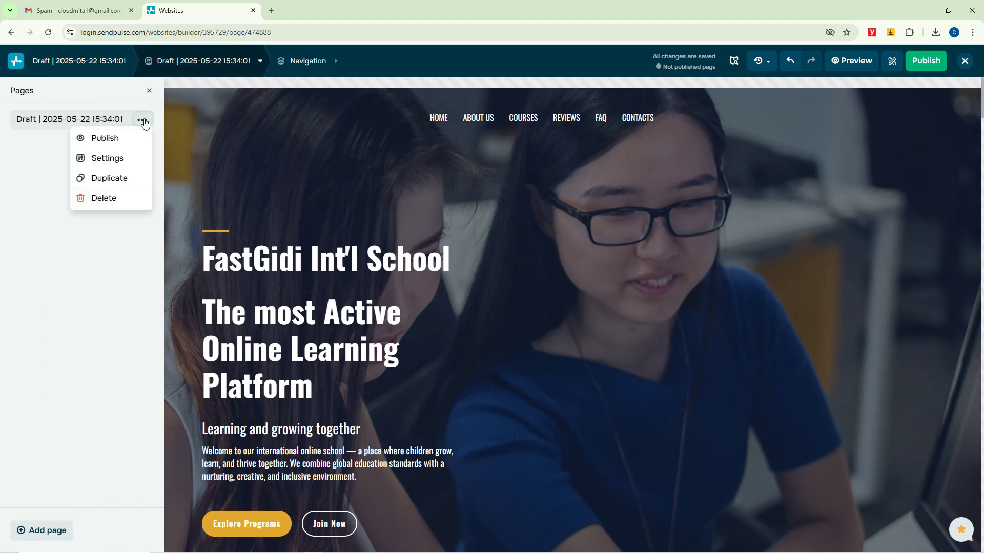
click(54, 148)
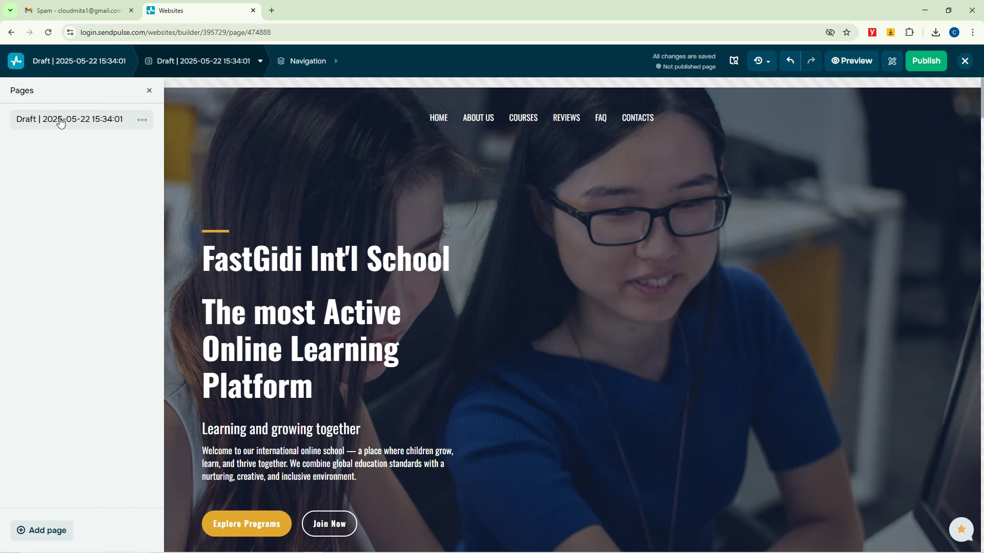
click(142, 121)
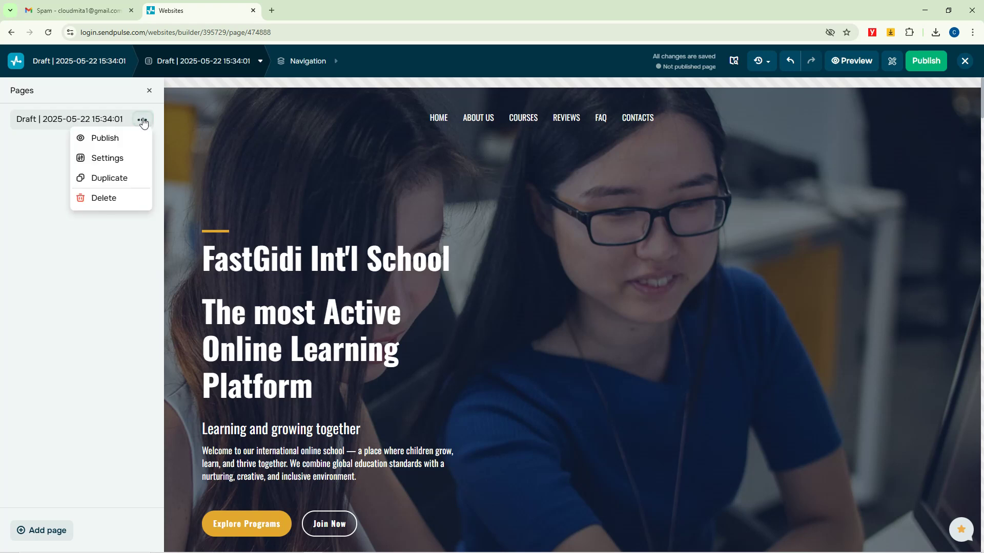
click(109, 156)
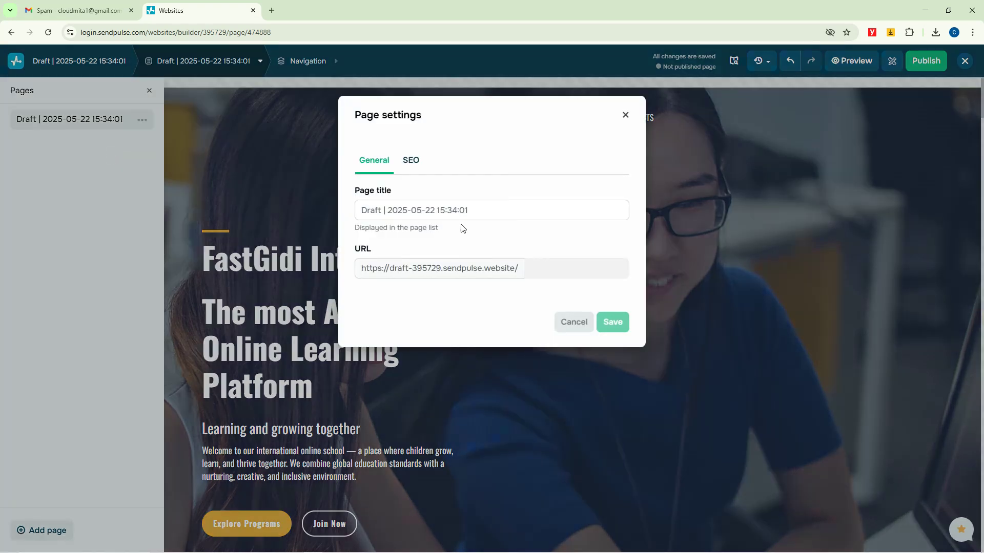
click(625, 116)
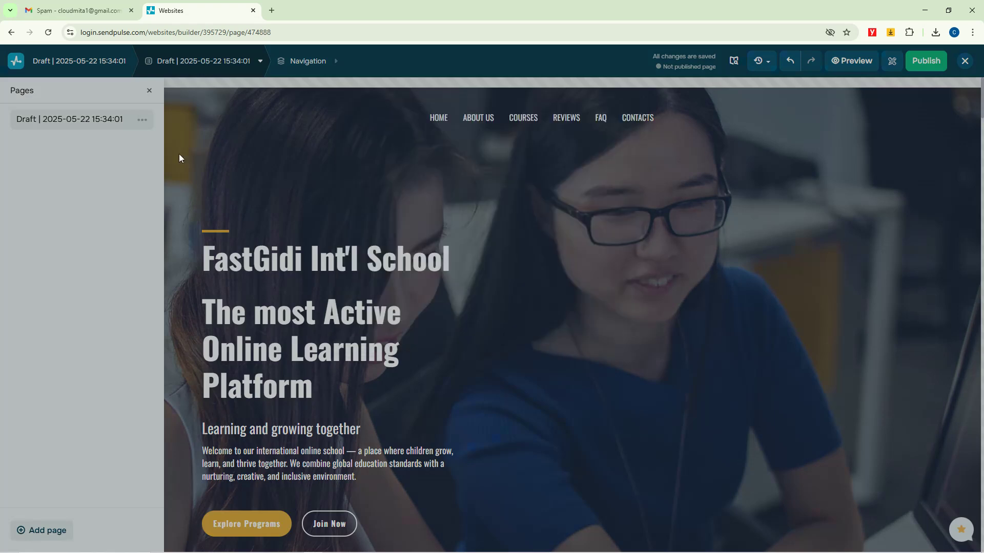
Step: Set the draft page's title to "FastGidi Academy" in its page settings and save
click(143, 121)
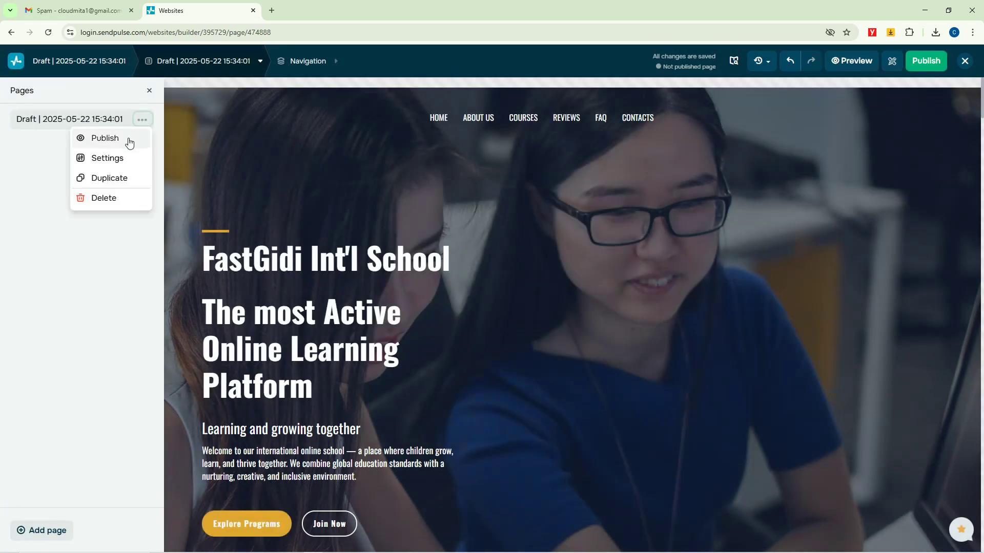
click(110, 158)
click(424, 212)
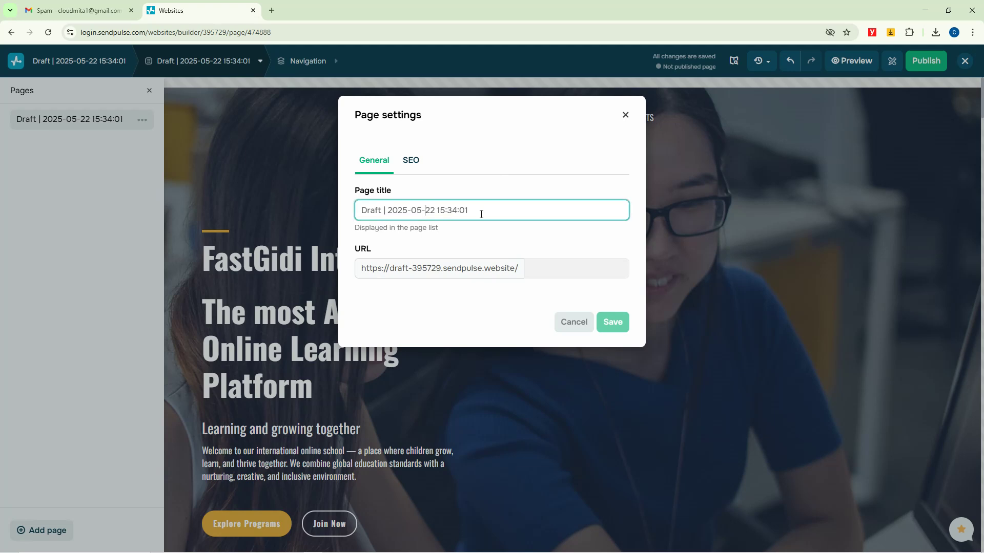
drag(488, 208, 354, 214)
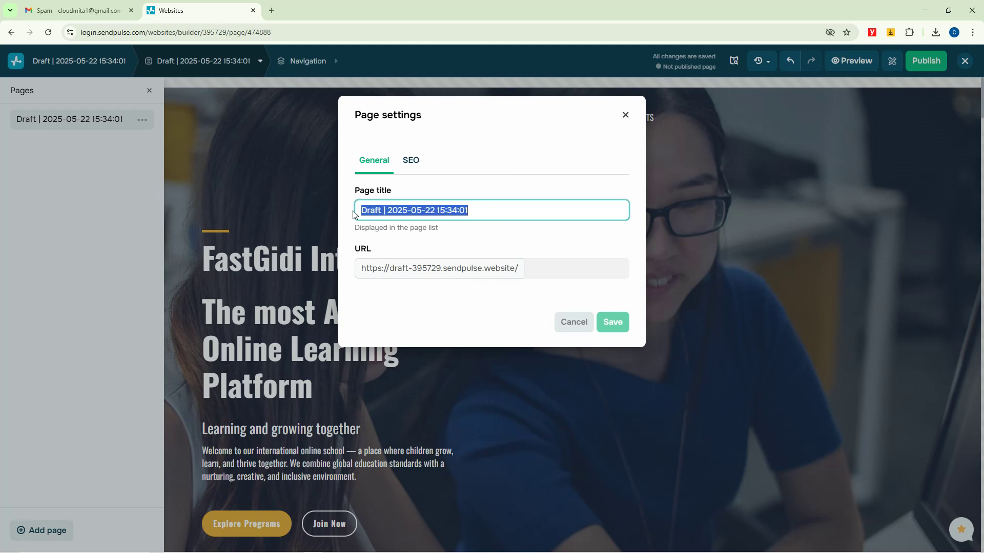
key(BackSpace)
text(f)
key(BackSpace)
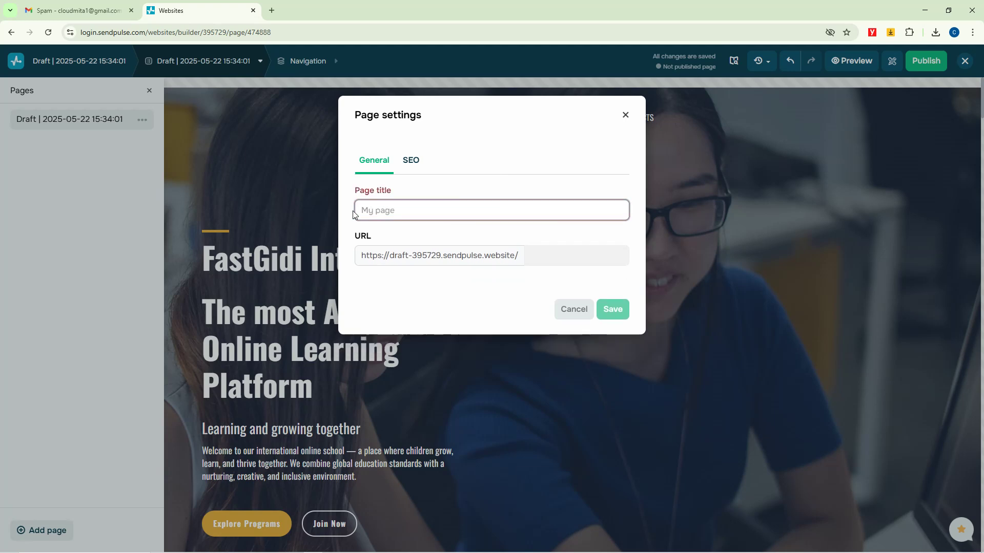
text(fastgidi)
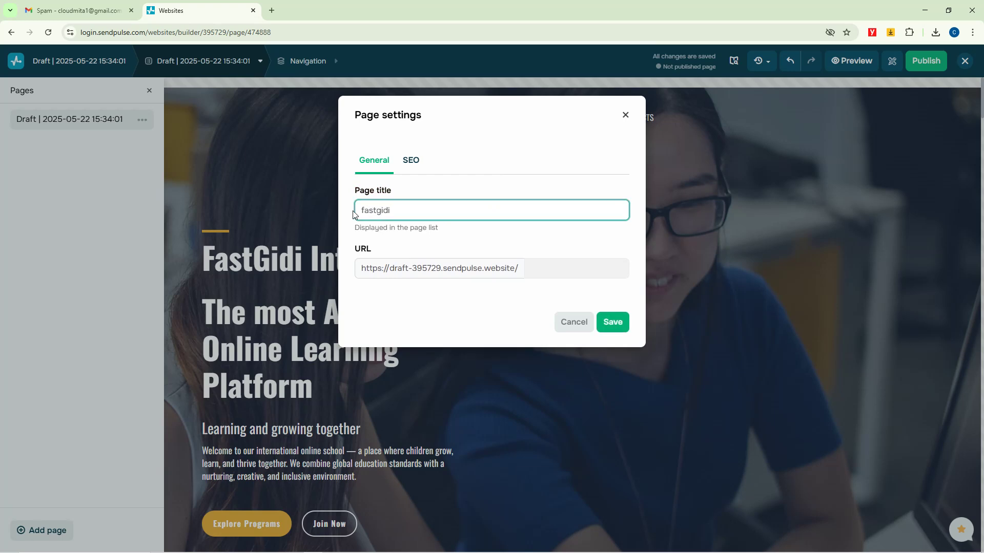
key(BackSpace)
key(BackSpace)
key(BackSpace)
key(BackSpace)
key(BackSpace)
key(BackSpace)
key(BackSpace)
key(BackSpace)
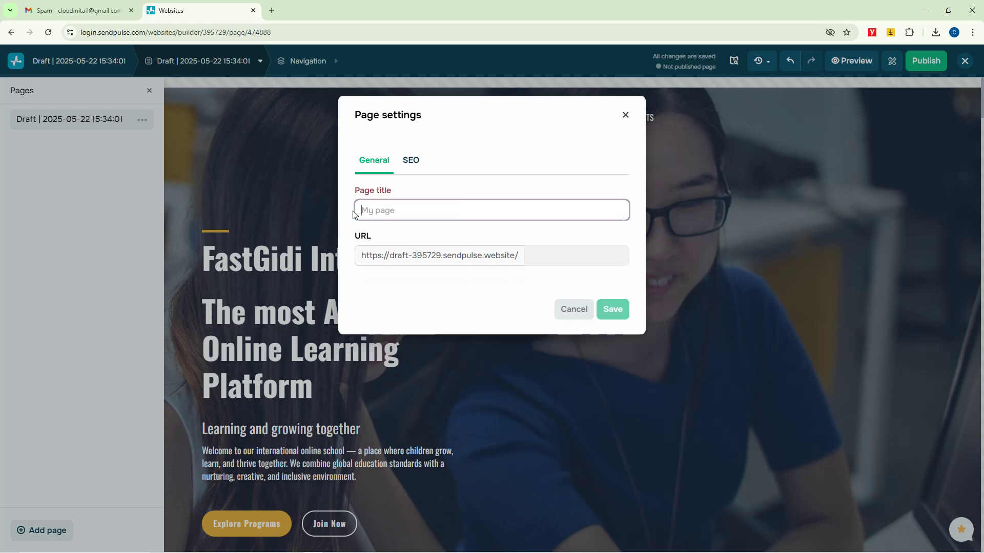
text(Fast)
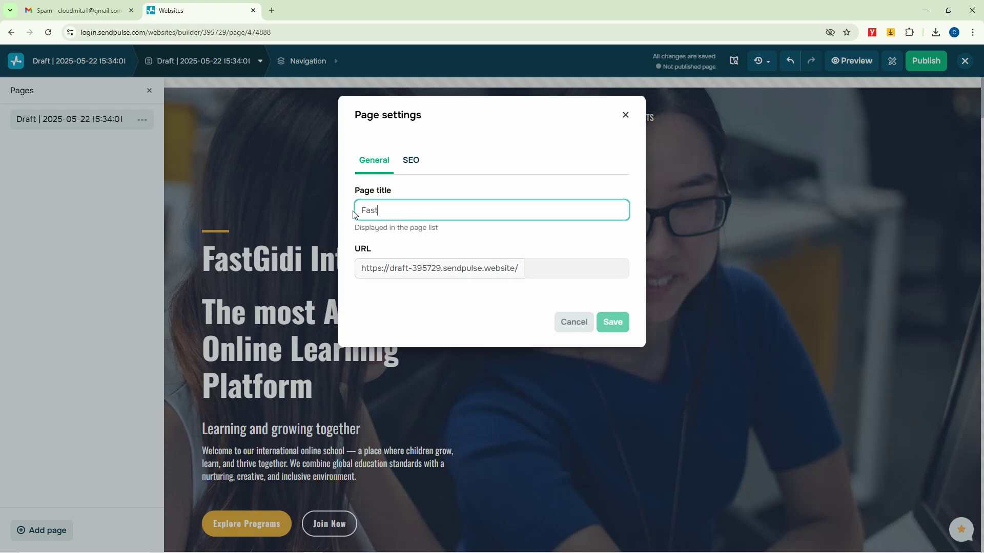
text(Gidi Academy)
click(424, 278)
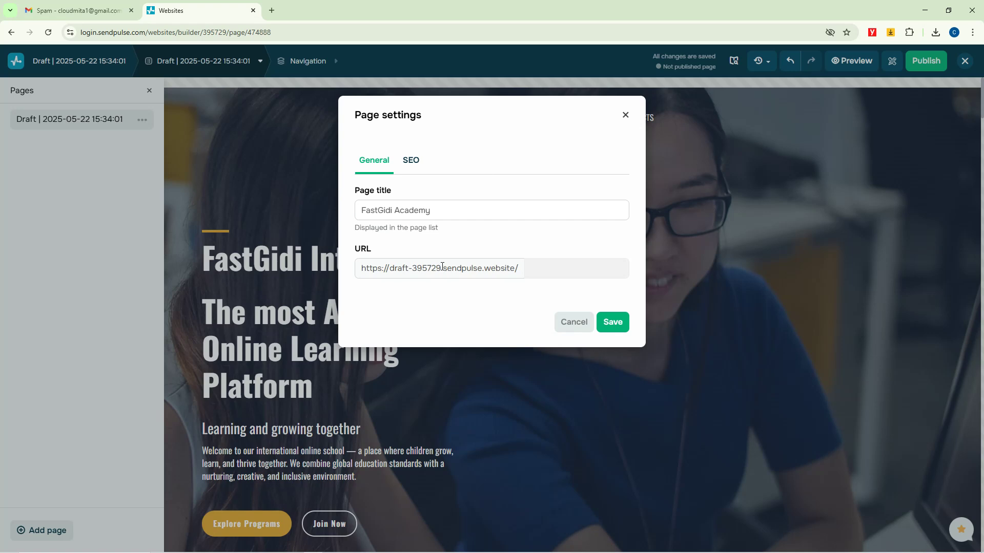
drag(442, 267, 391, 267)
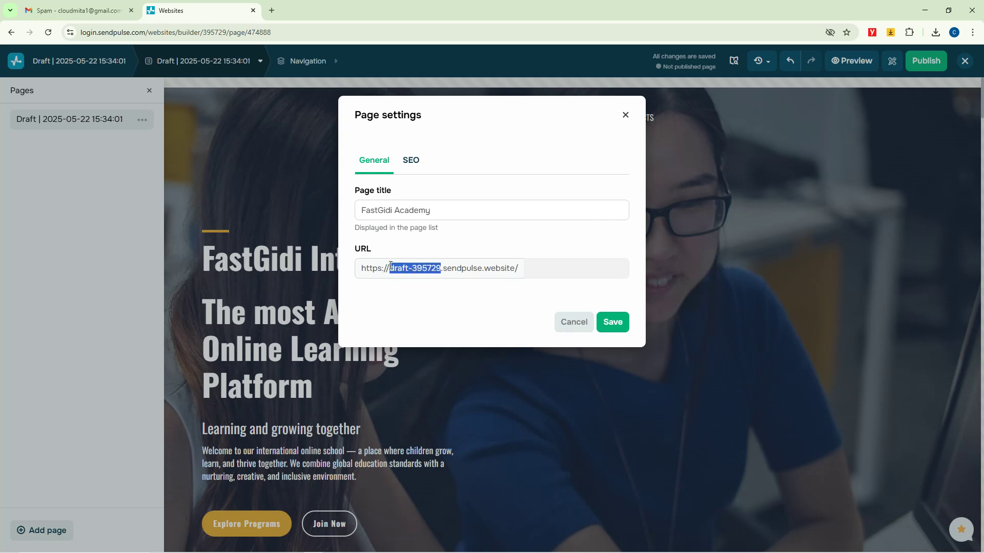
click(459, 270)
click(613, 323)
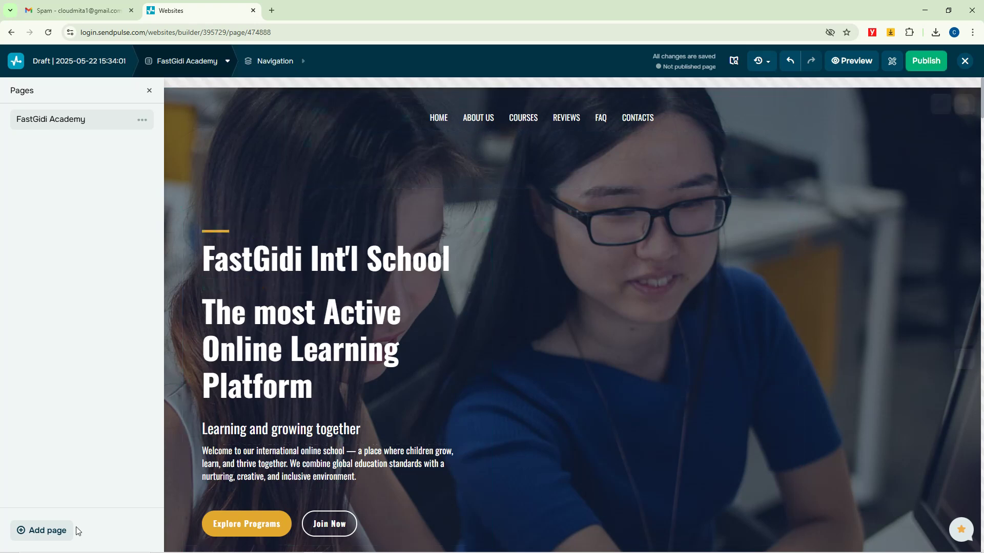
Step: Add a new page and insert the About us block template with the two city street photos
click(43, 533)
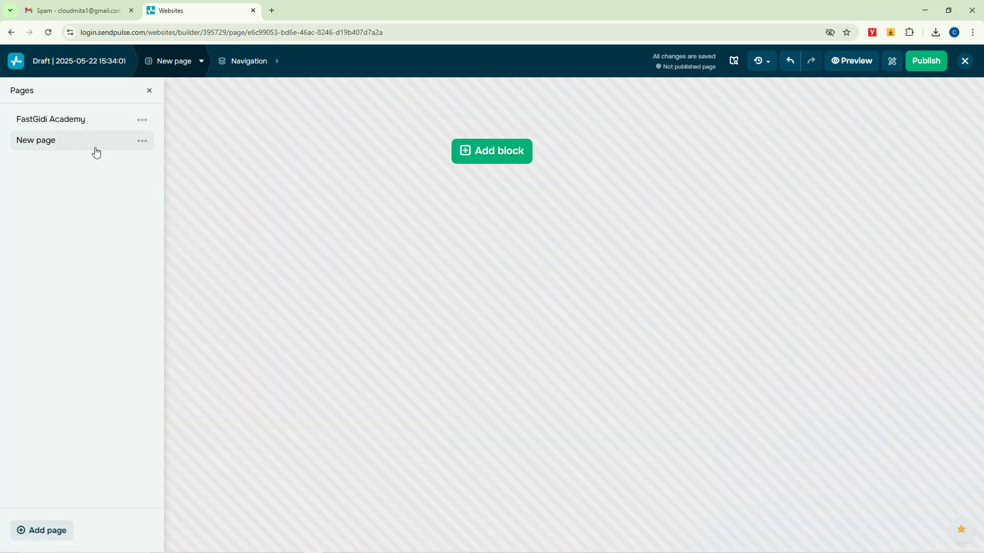
click(143, 142)
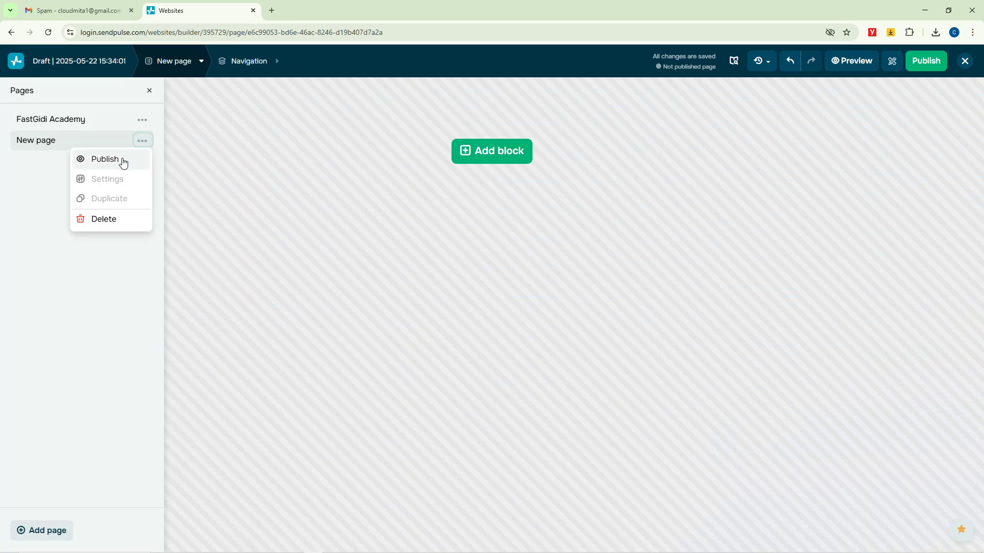
click(494, 150)
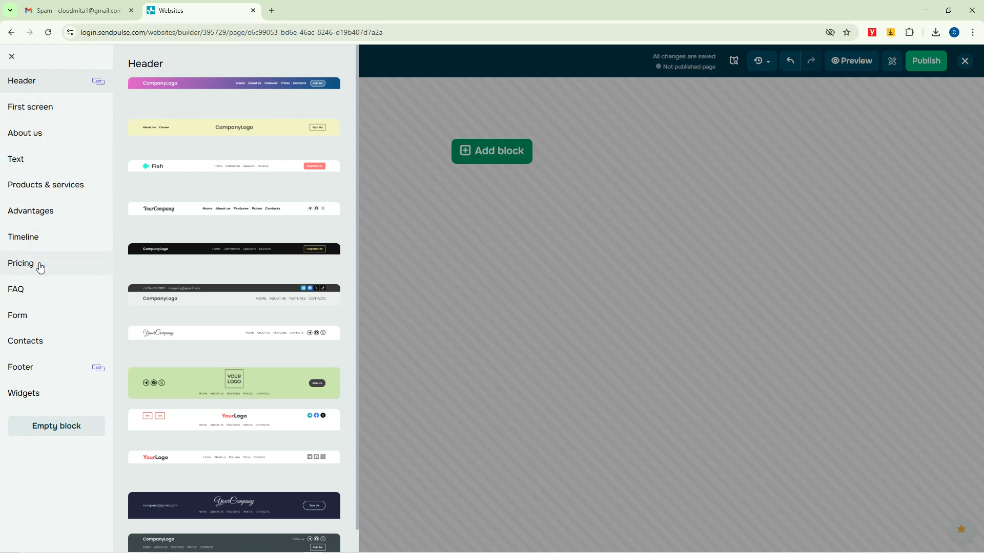
click(24, 137)
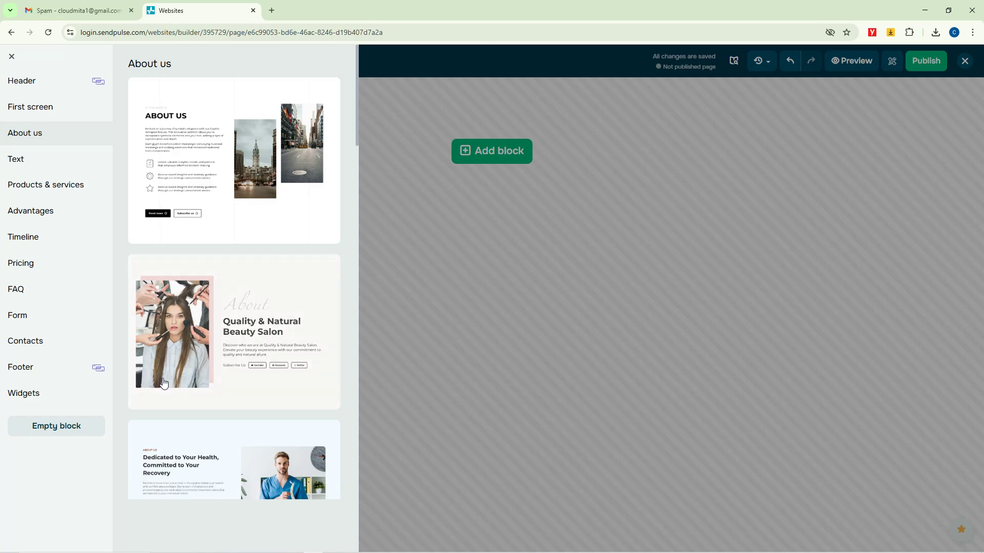
scroll(229, 391, down, 10)
scroll(231, 391, down, 3)
scroll(231, 391, up, 15)
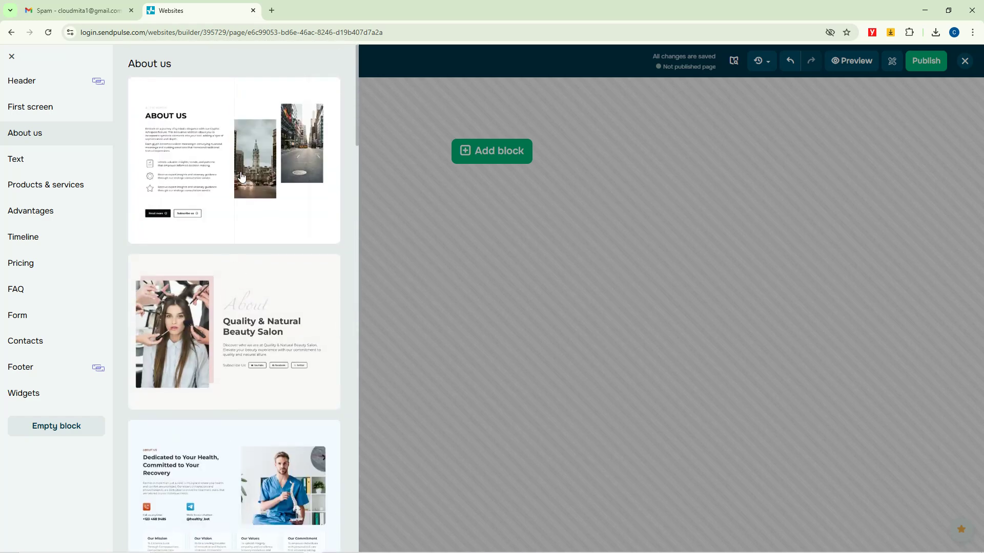
click(219, 140)
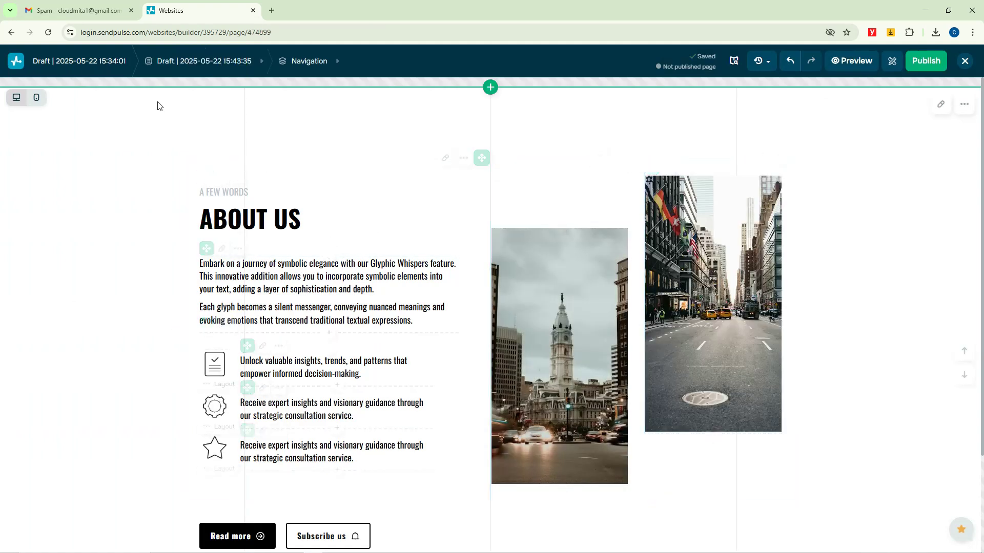
Step: Set the new draft page's title to "About Us" in its page settings and save
click(210, 64)
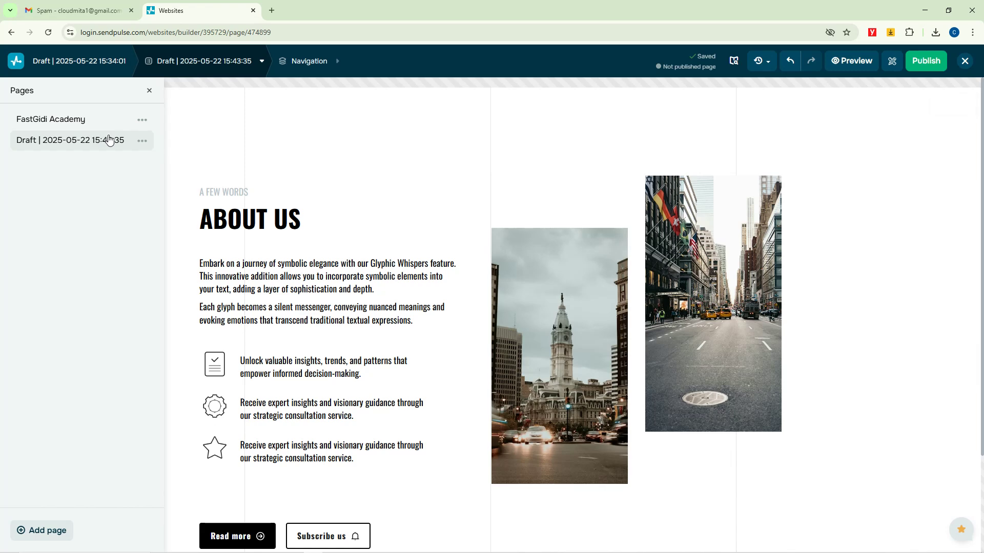
click(142, 141)
click(122, 184)
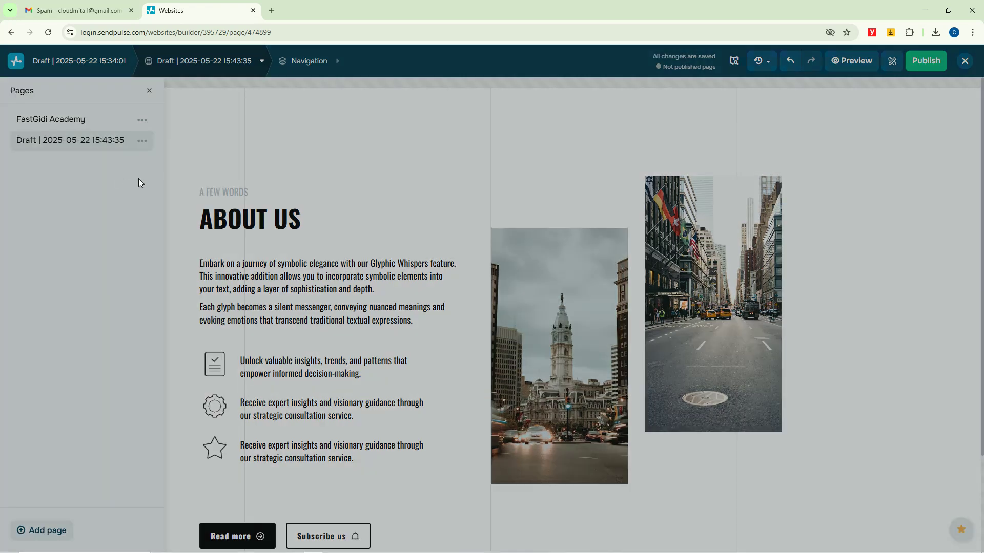
click(395, 210)
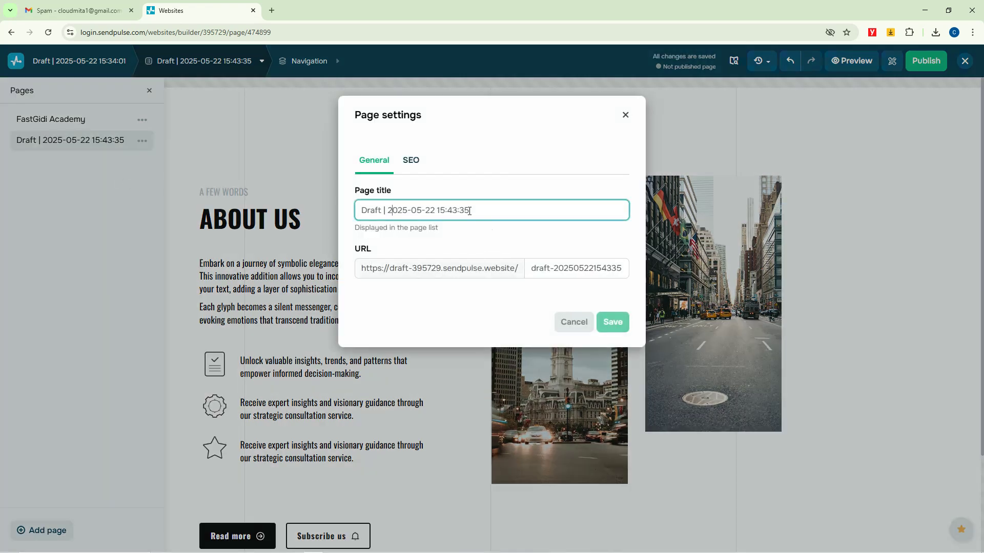
drag(470, 210, 337, 211)
text(/about)
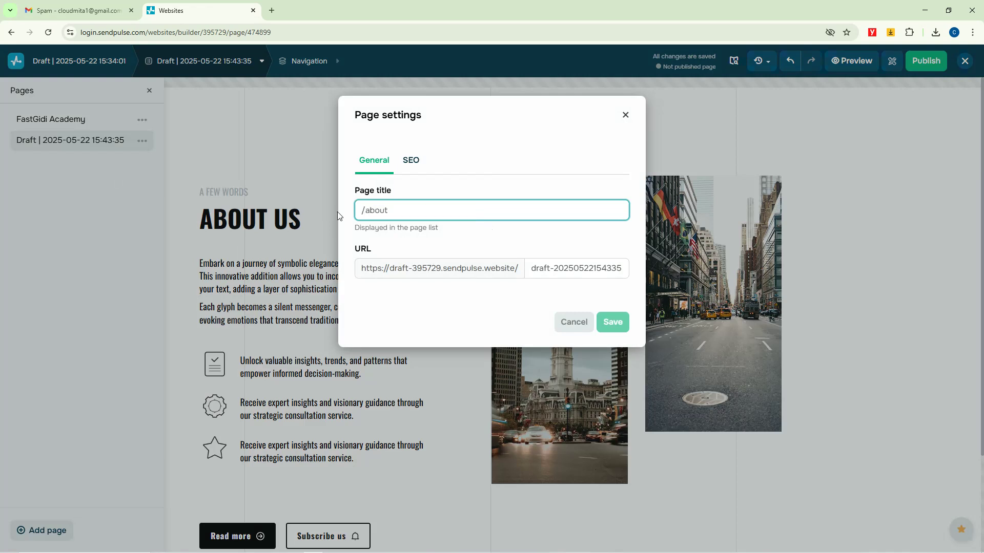
key(BackSpace)
key(BackSpace)
key(BackSpace)
key(BackSpace)
key(BackSpace)
key(BackSpace)
key(BackSpace)
text(About Us)
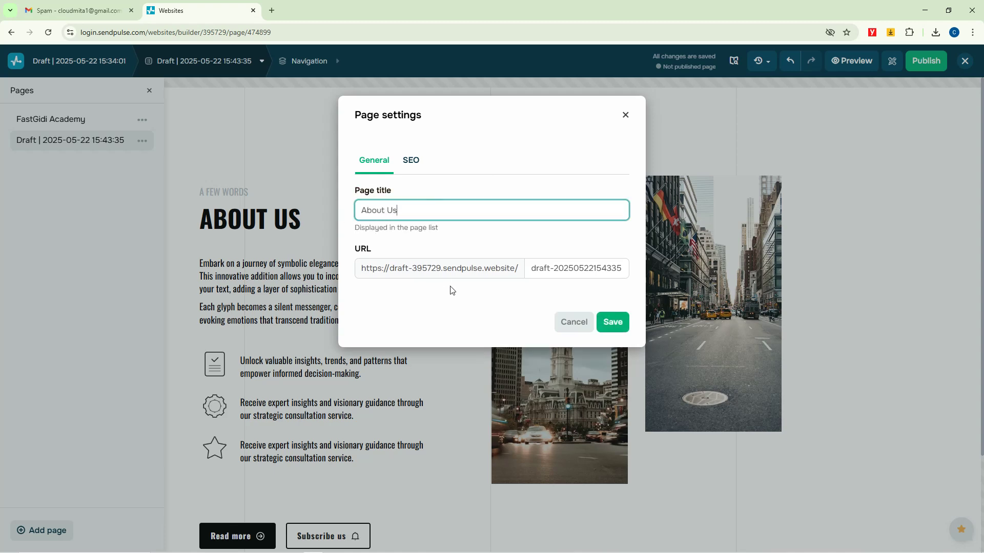
click(613, 322)
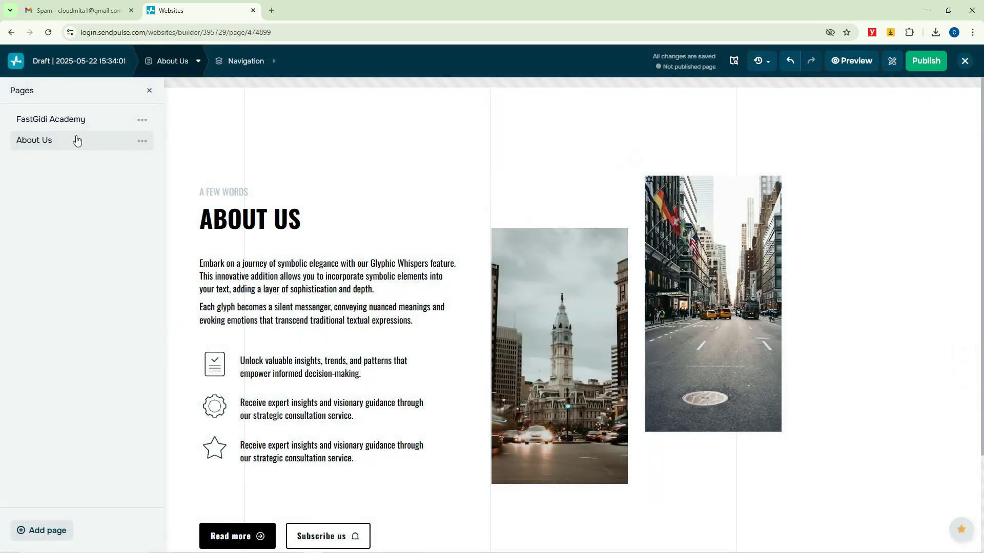
Step: Publish the About Us page and set its URL ending to about-us in the page settings
click(142, 141)
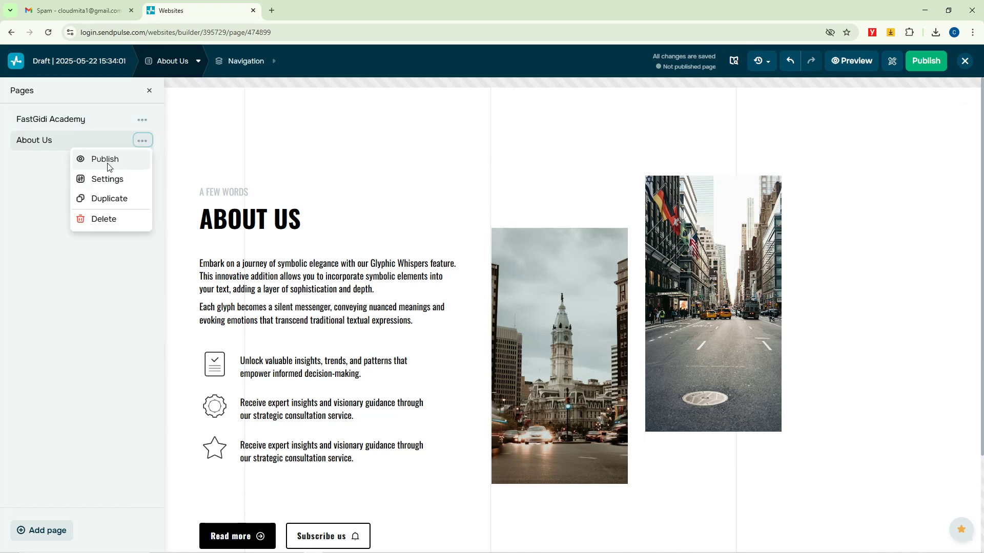
click(113, 164)
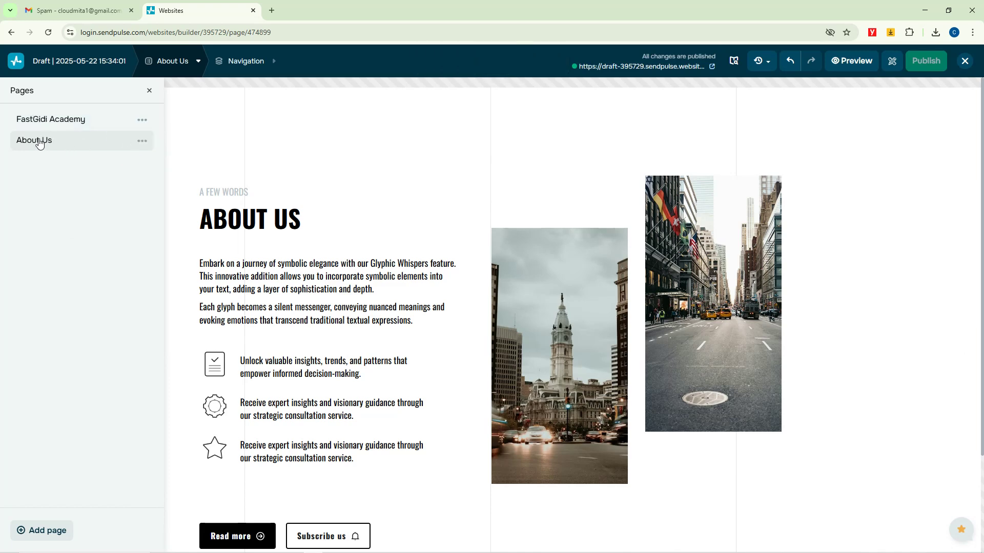
click(142, 141)
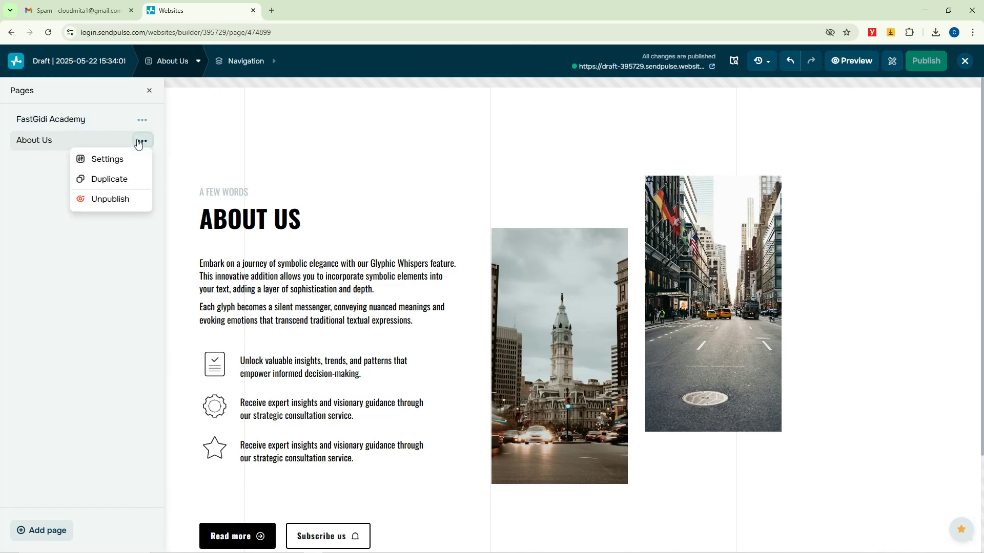
click(110, 164)
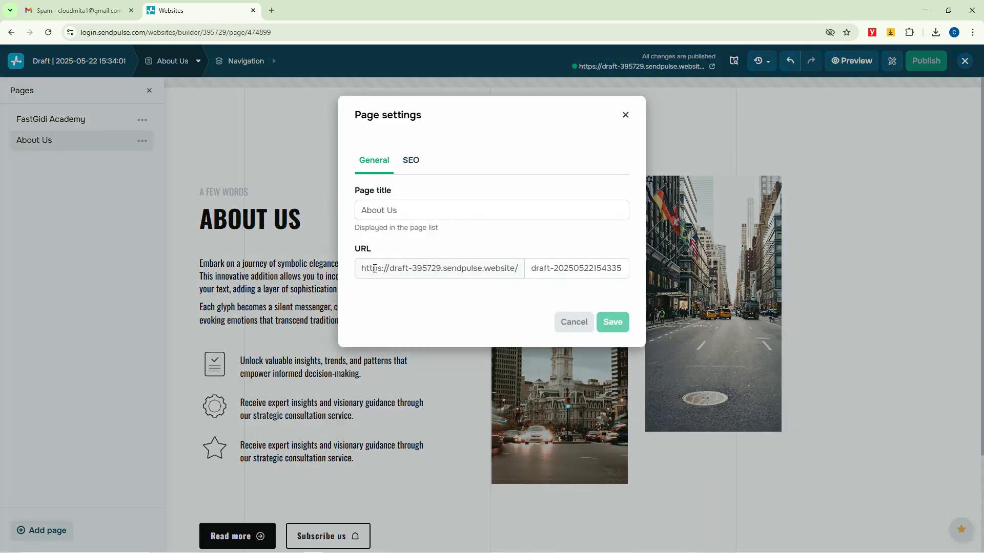
click(561, 270)
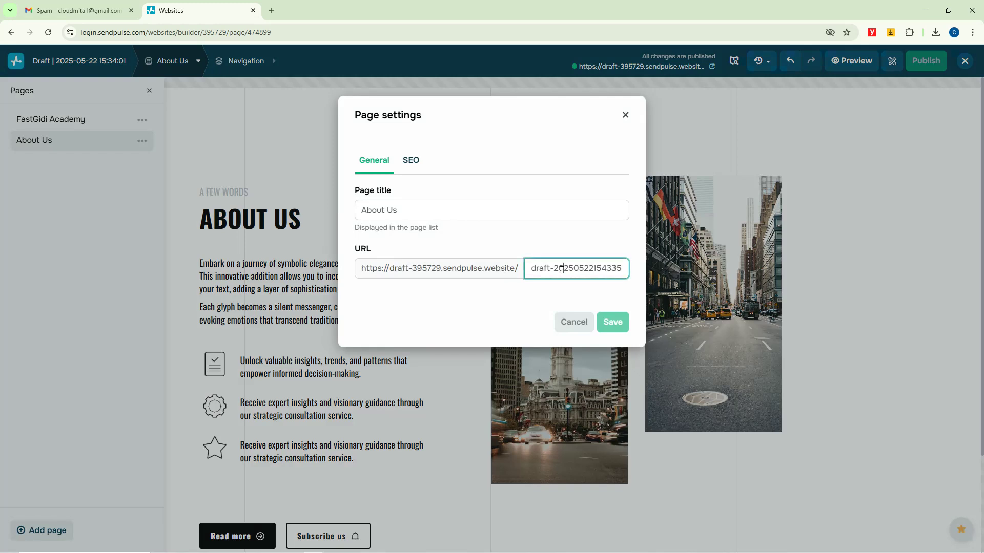
drag(533, 270, 659, 275)
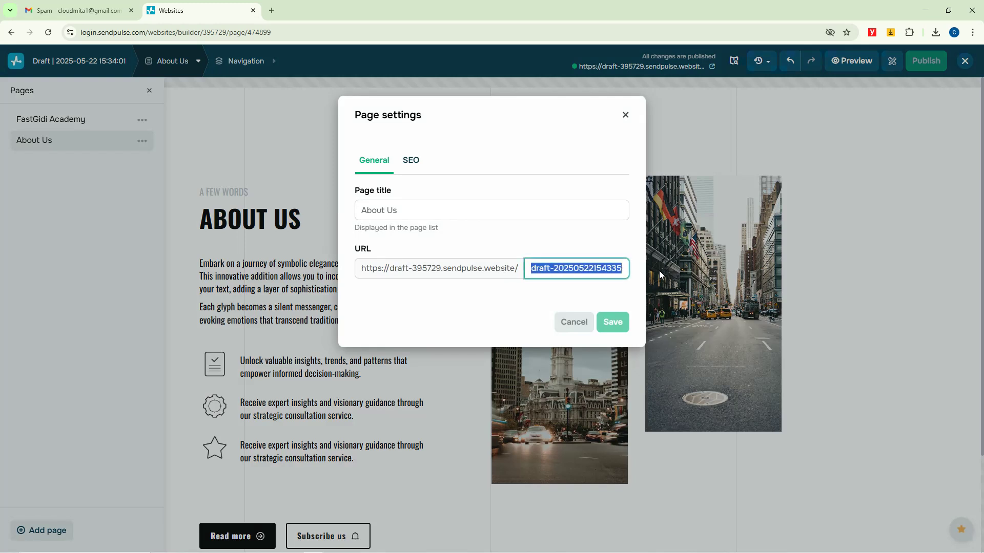
text(about-us)
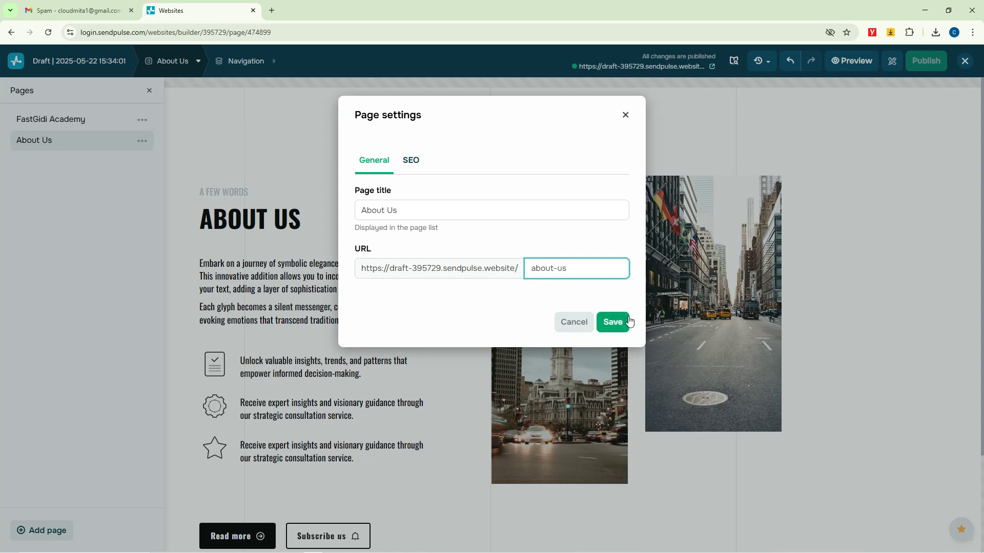
click(626, 321)
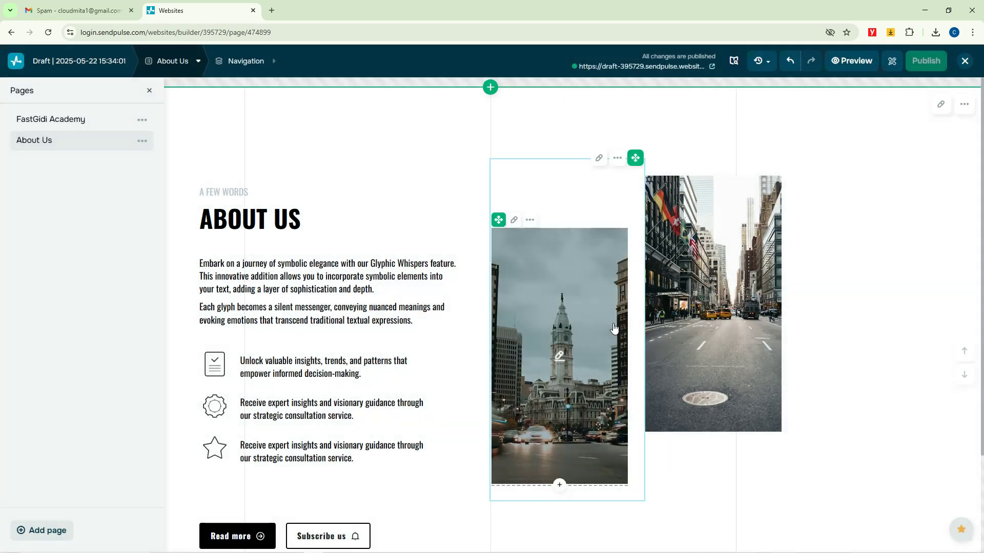
Step: Copy the site's base URL from the About Us page settings and close them without changes
click(142, 141)
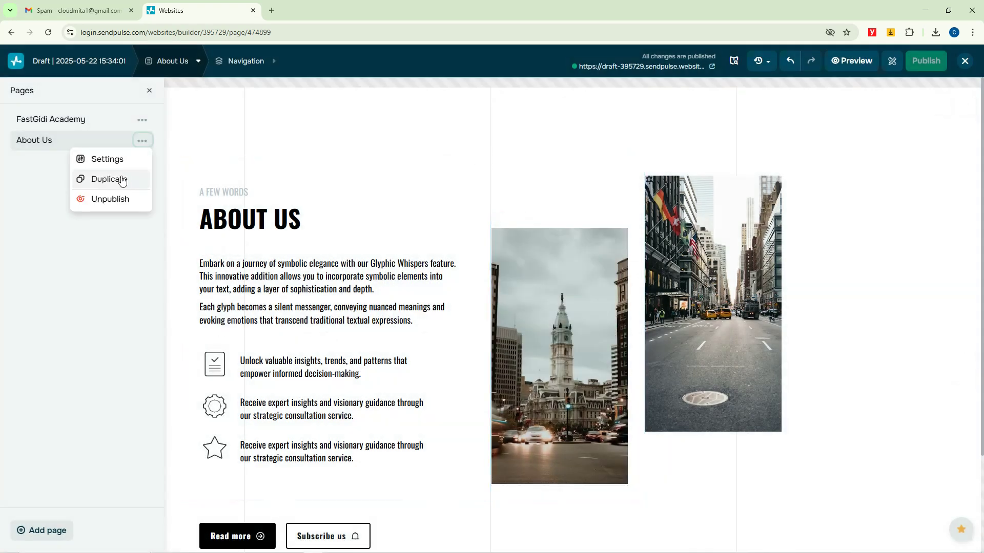
click(109, 159)
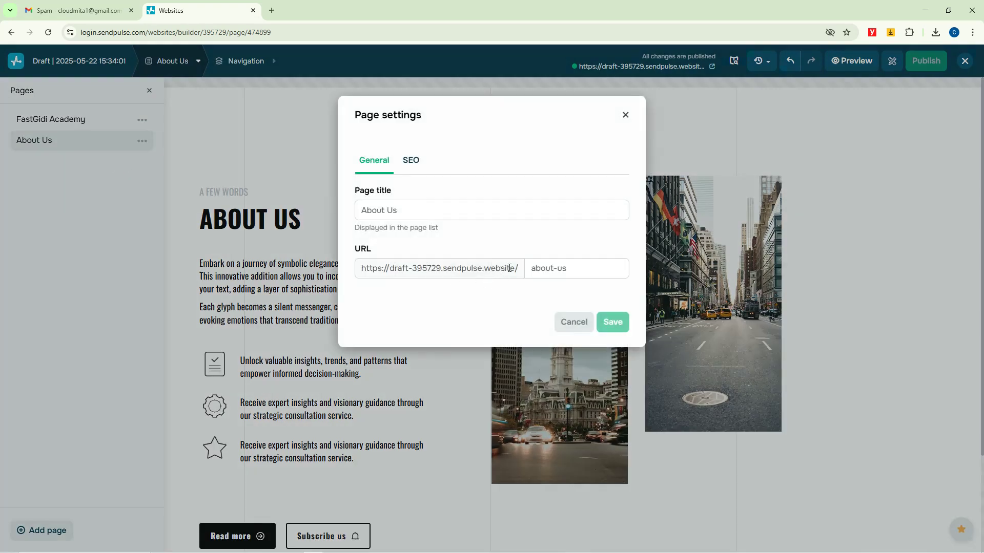
drag(516, 266, 358, 269)
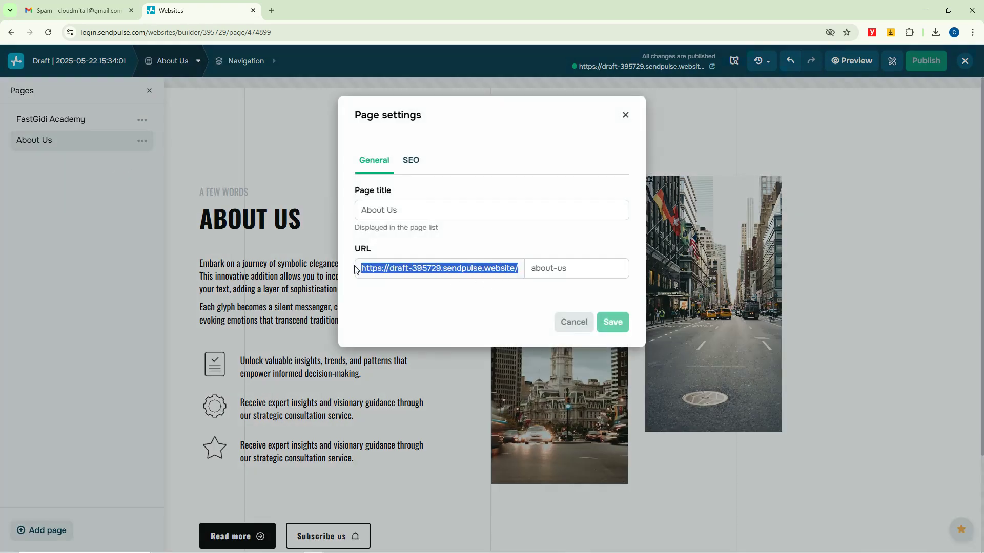
click(625, 114)
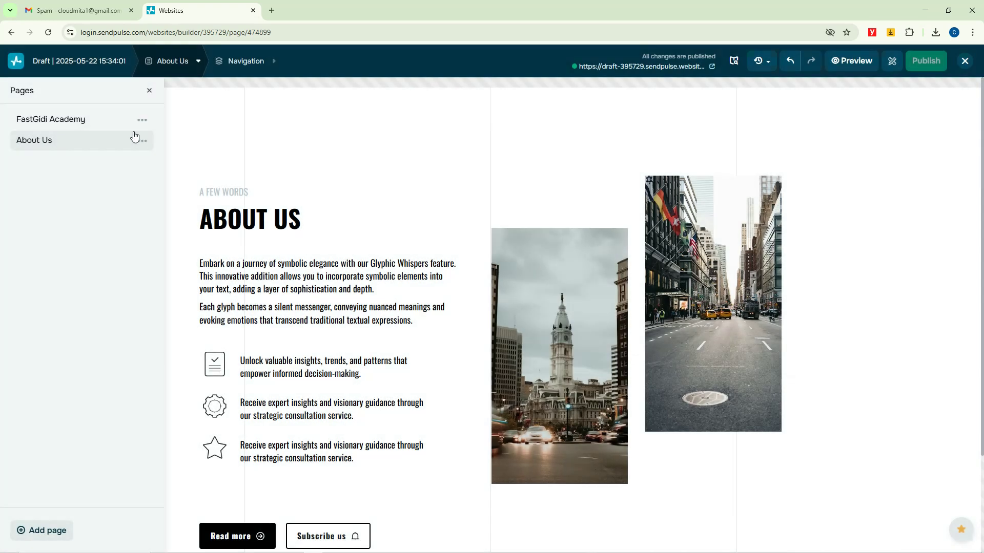
click(142, 121)
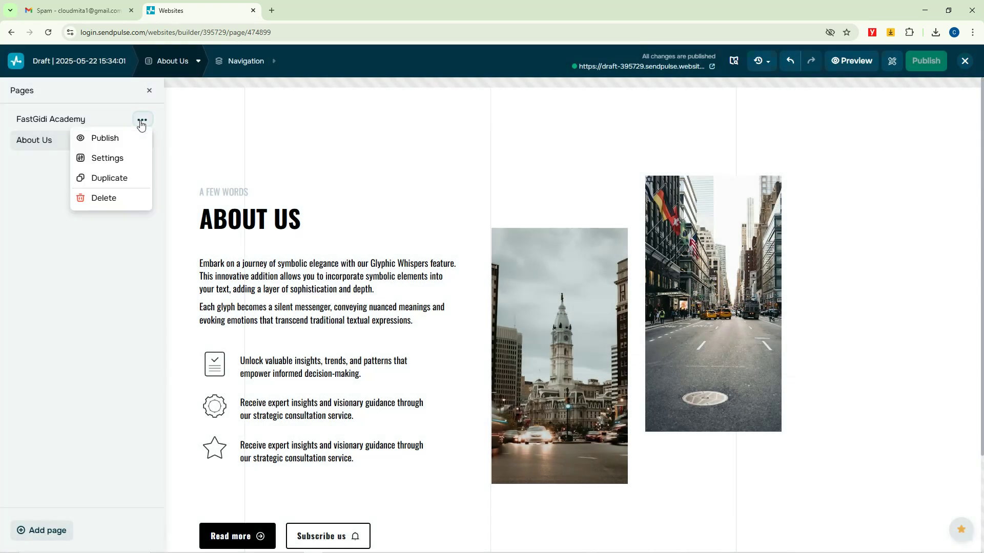
click(109, 160)
click(625, 114)
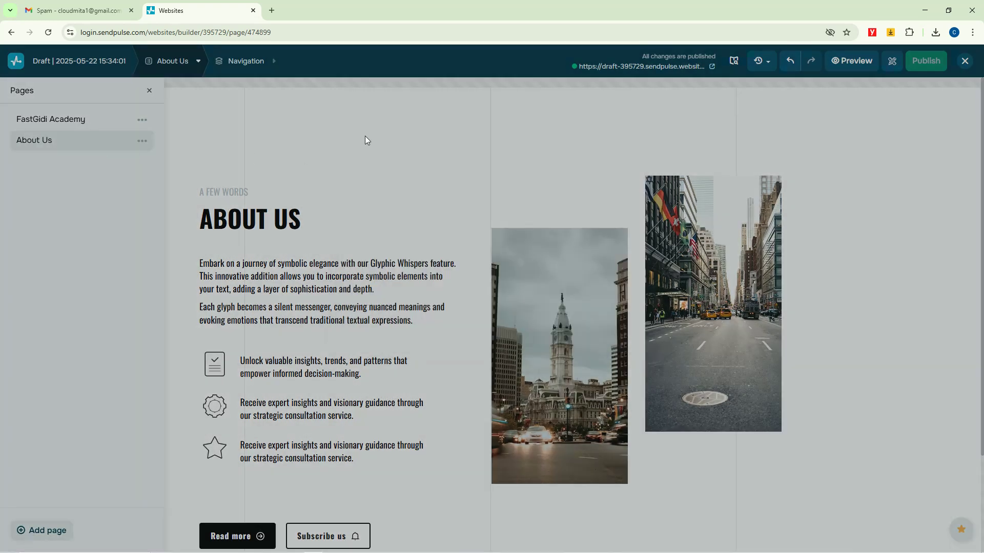
click(47, 120)
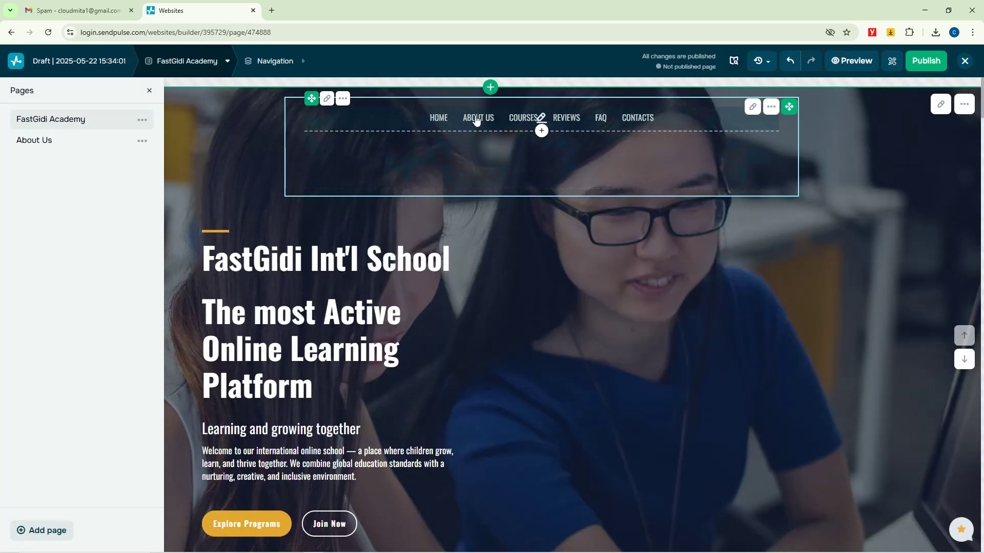
click(466, 123)
click(940, 240)
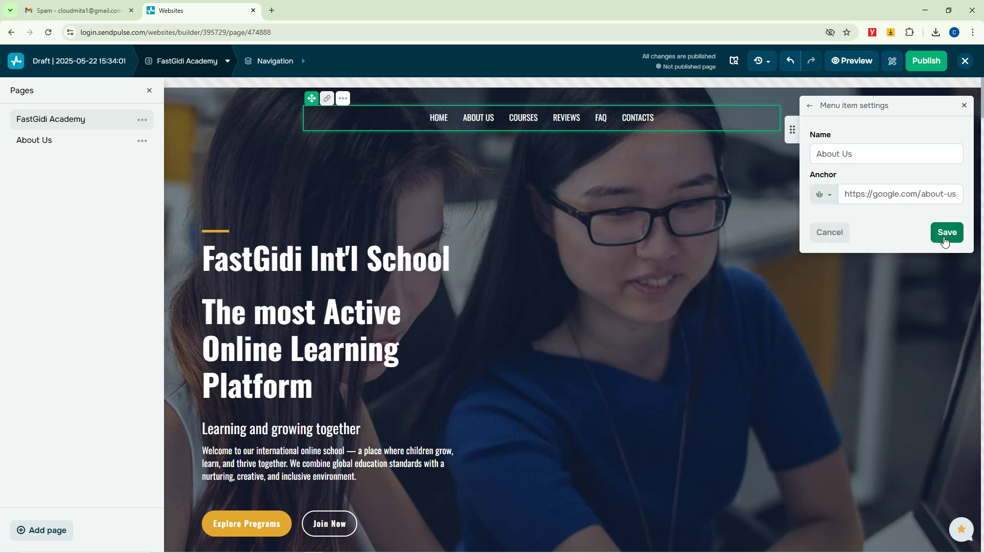
click(872, 198)
key(ctrl+a)
key(ctrl+v)
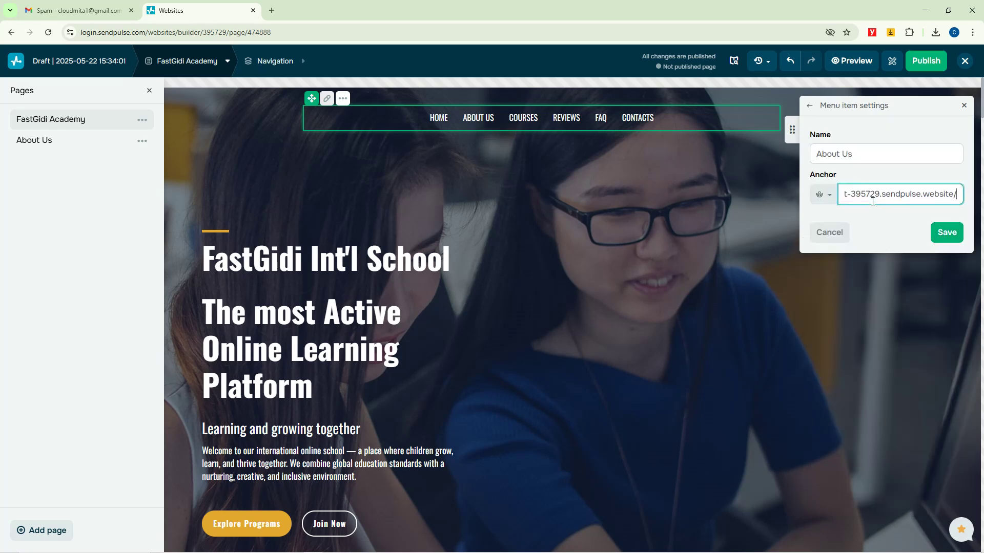
text(about-us)
click(947, 233)
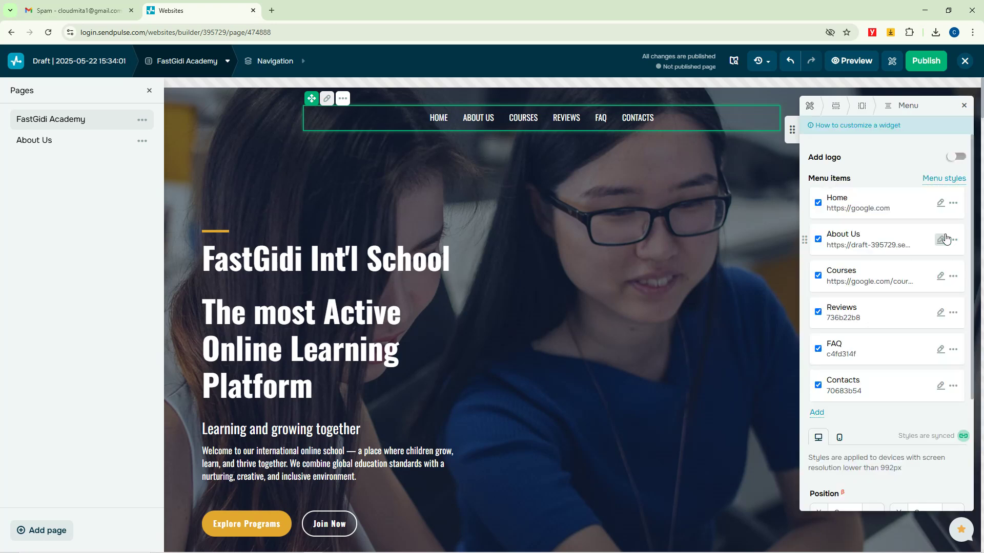
click(964, 107)
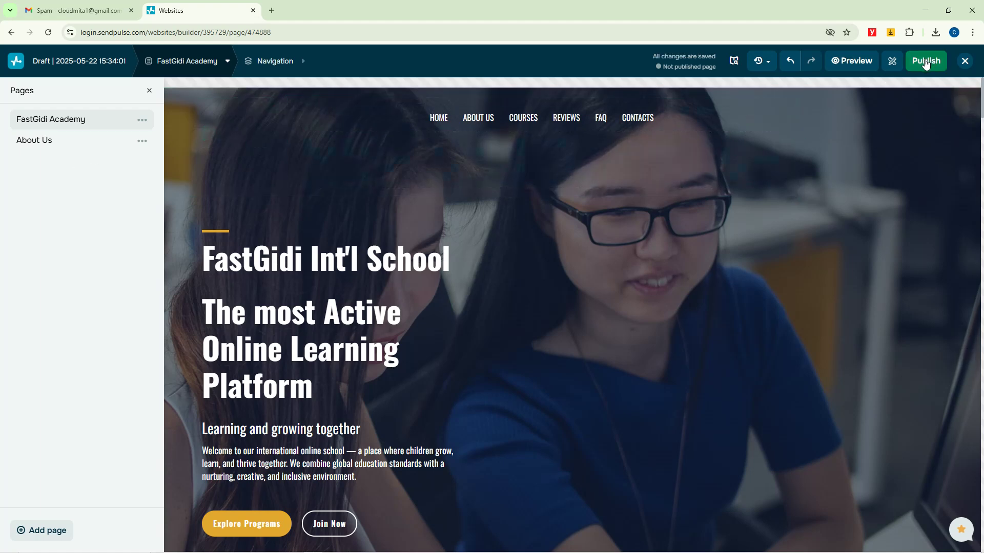
Step: Preview the FastGidi Academy page, try its About Us link in a separate tab and look over the page's sections
click(855, 62)
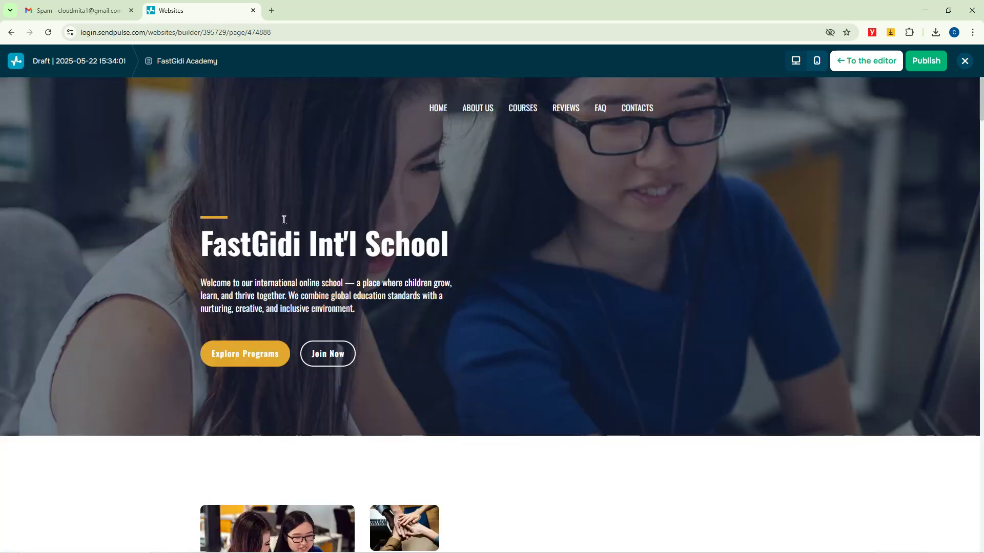
right_click(473, 112)
click(522, 122)
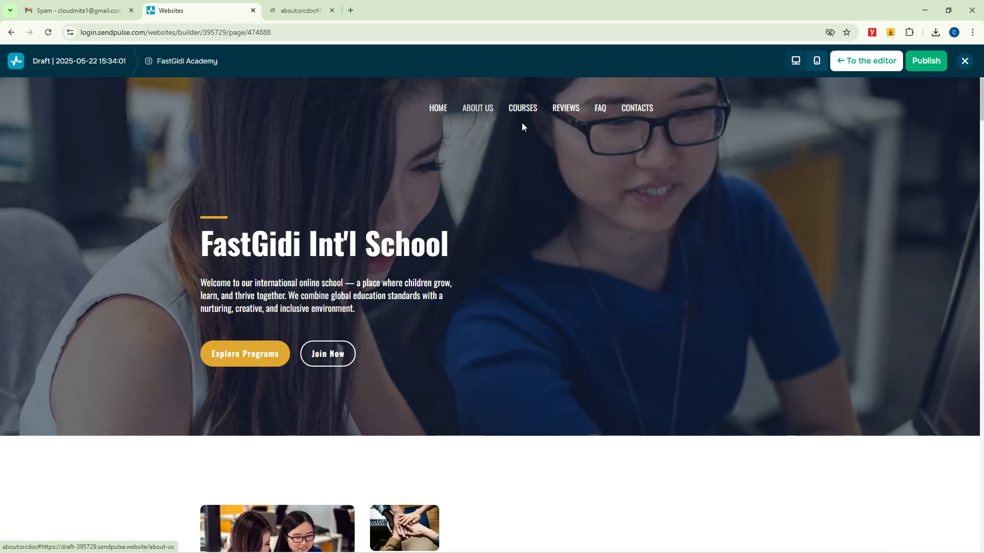
click(328, 5)
click(224, 8)
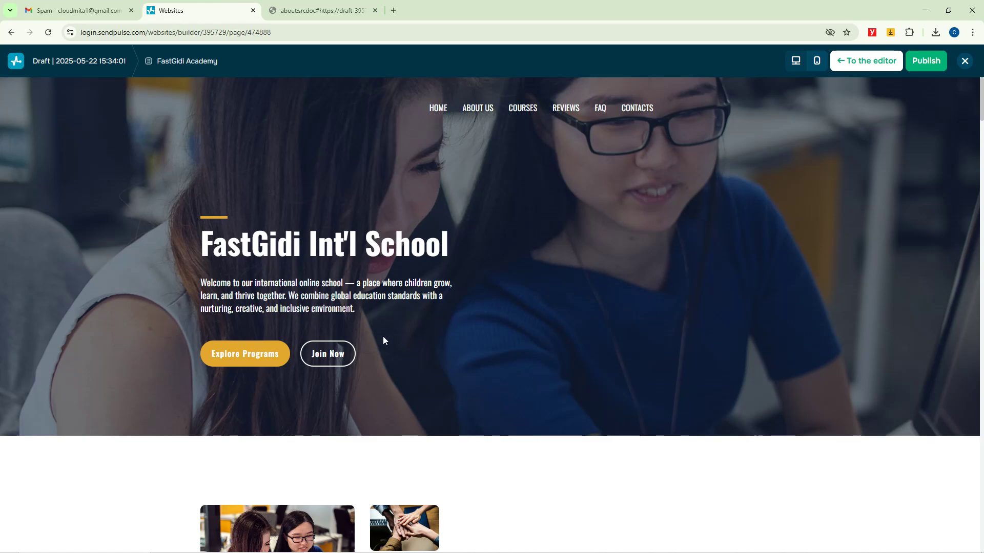
scroll(430, 339, down, 20)
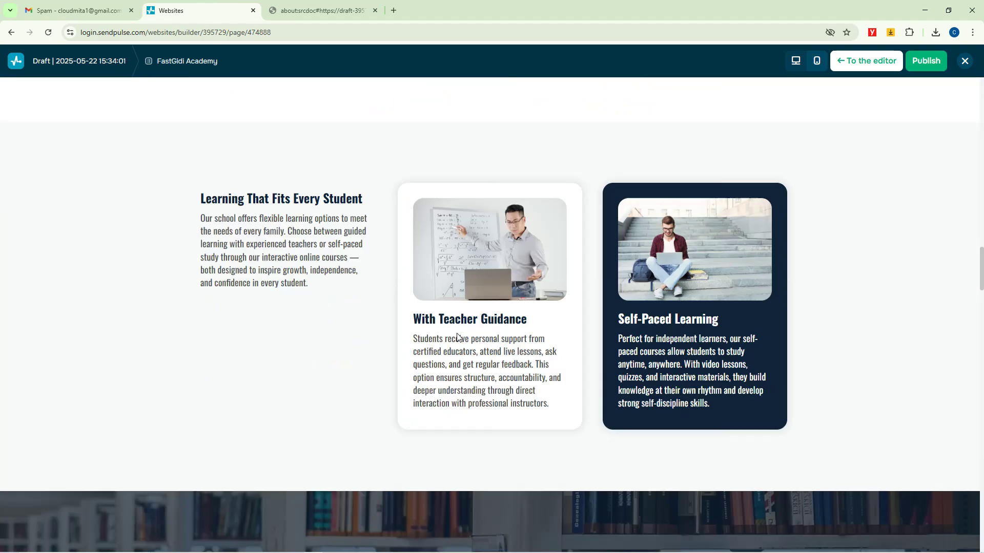
Step: Look over the rest of the FastGidi Academy preview and try to publish the page from there
scroll(459, 353, down, 20)
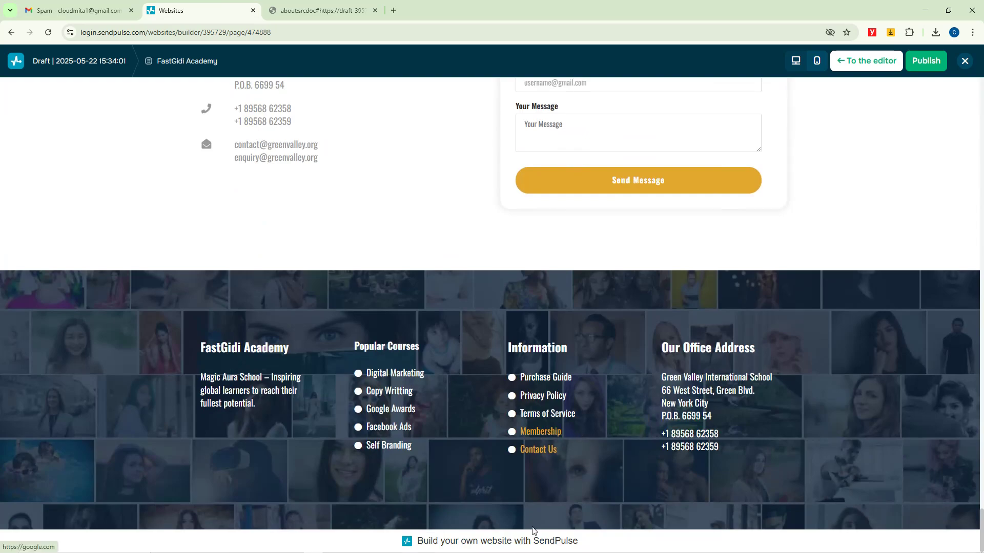
scroll(430, 400, up, 20)
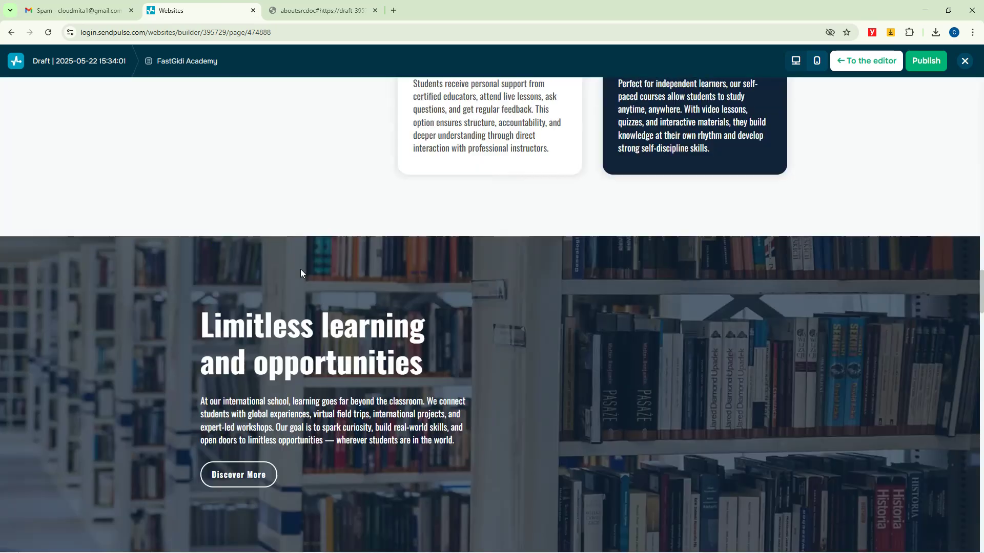
scroll(718, 105, up, 15)
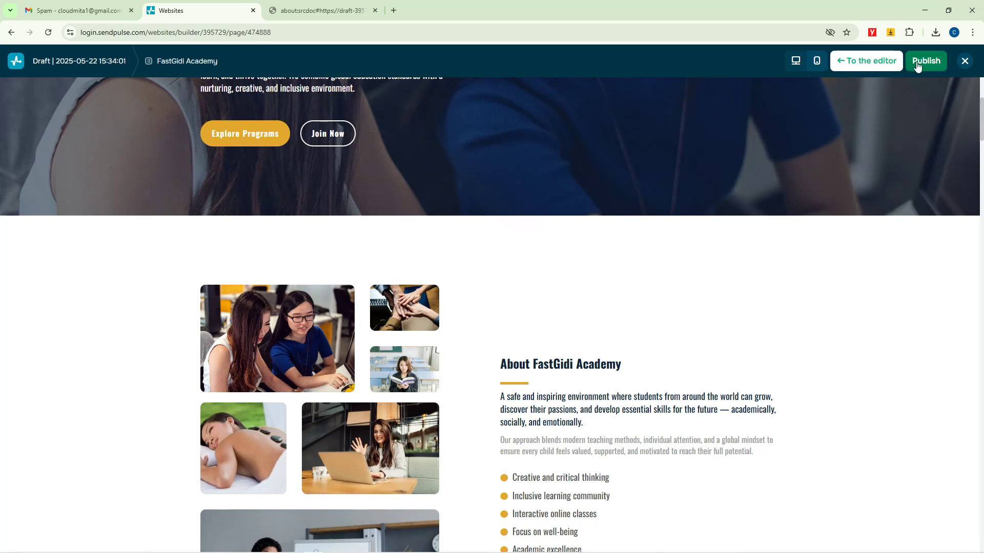
click(917, 62)
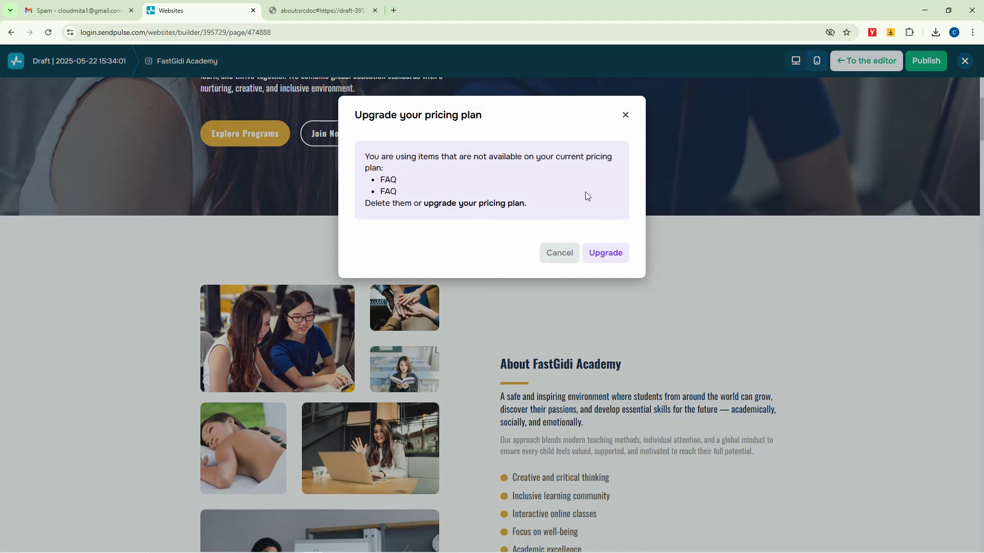
click(625, 118)
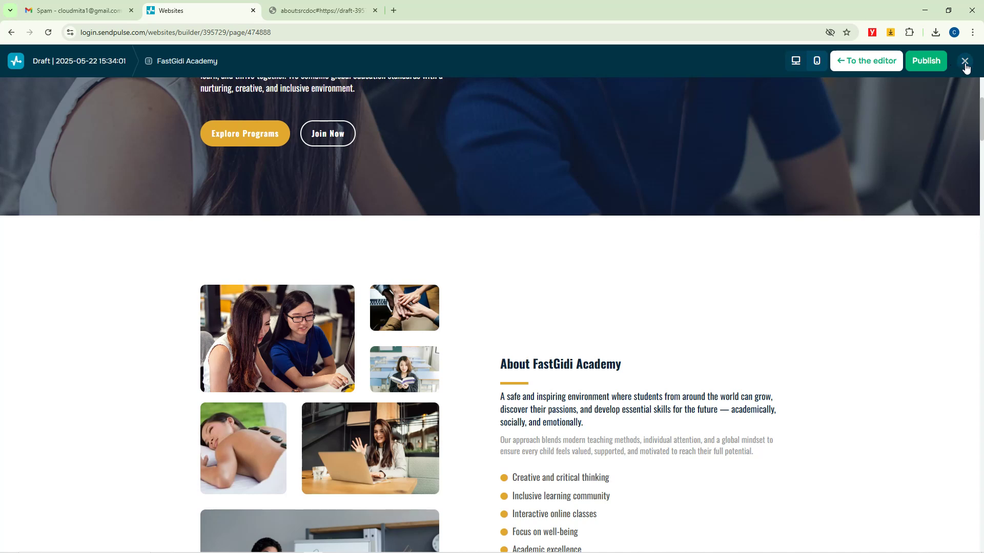
Step: Leave the page builder and publish the FastGidi Academy page from the site's list of pages
click(965, 66)
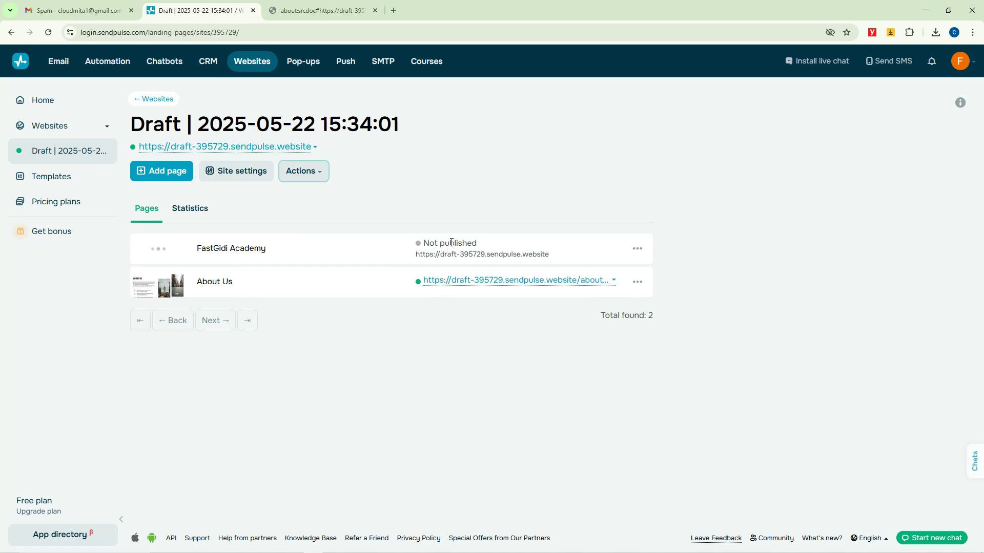
click(637, 249)
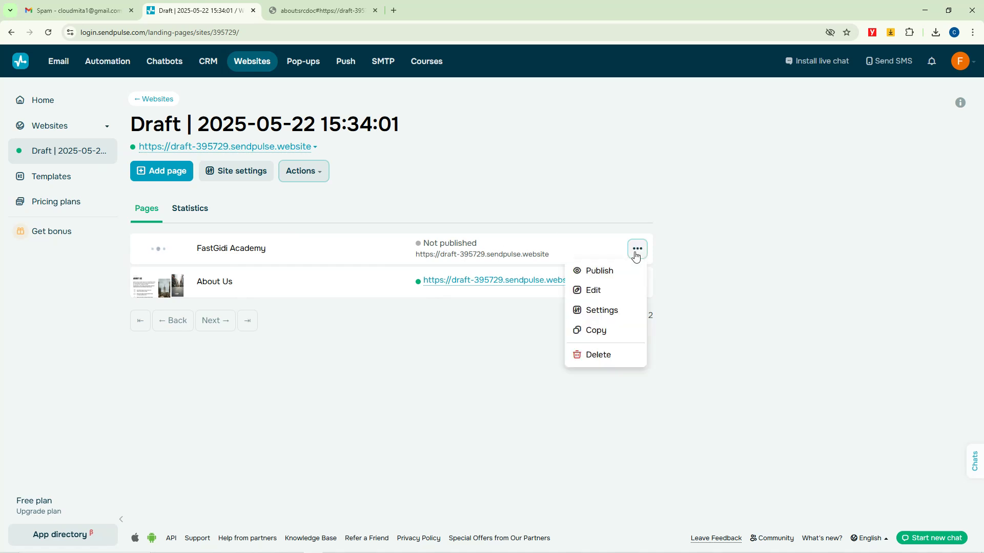
click(600, 272)
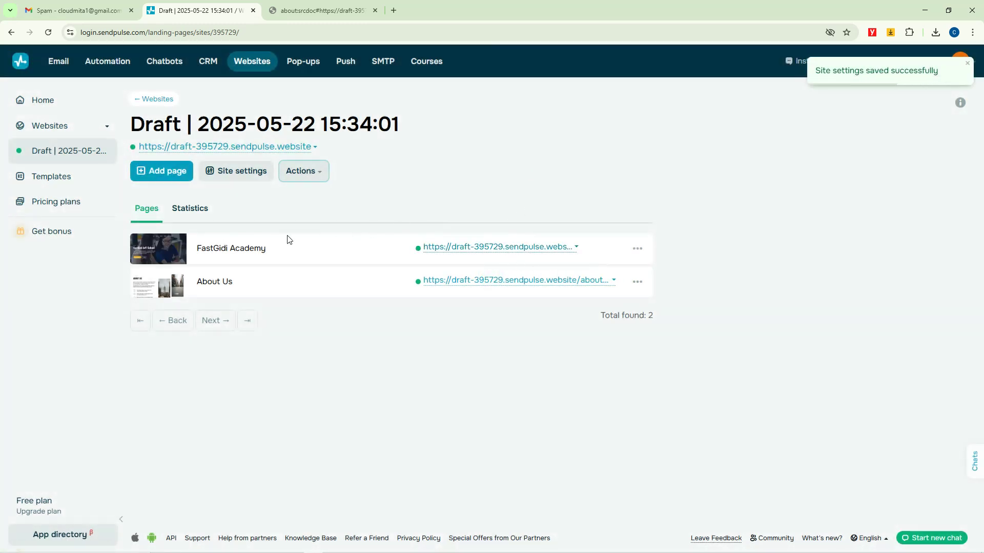
Step: Open the published FastGidi Academy page in a separate browser tab, closing the old preview tab
right_click(512, 248)
click(532, 257)
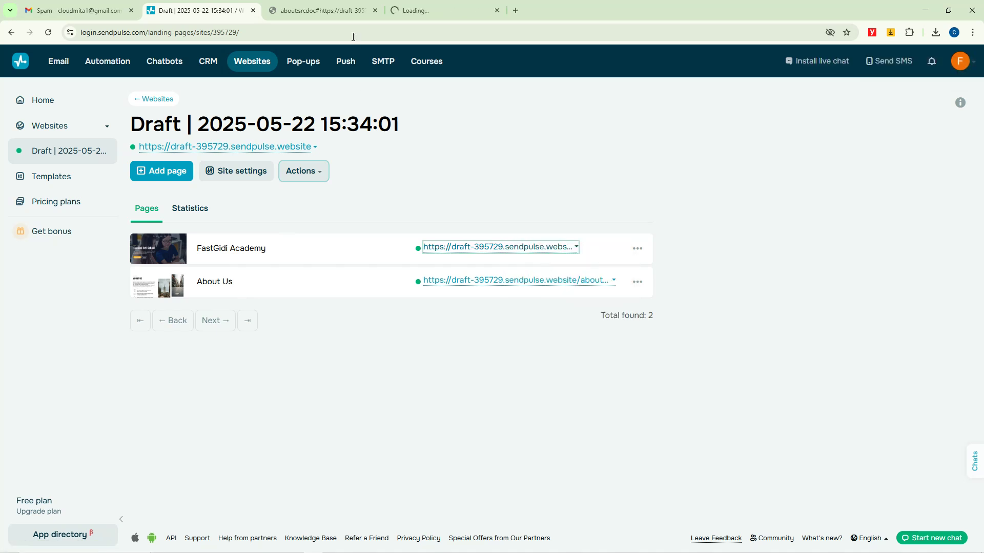
click(375, 11)
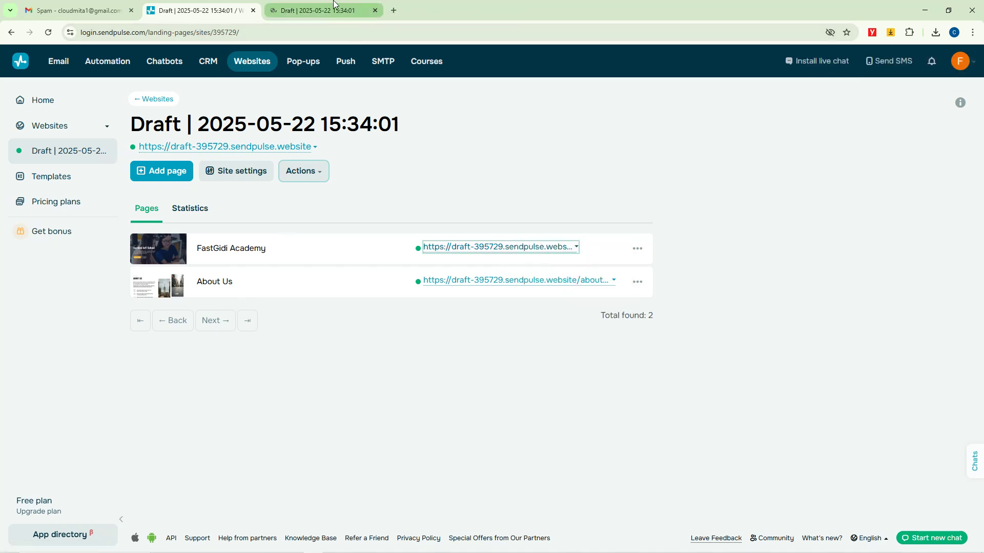
click(333, 4)
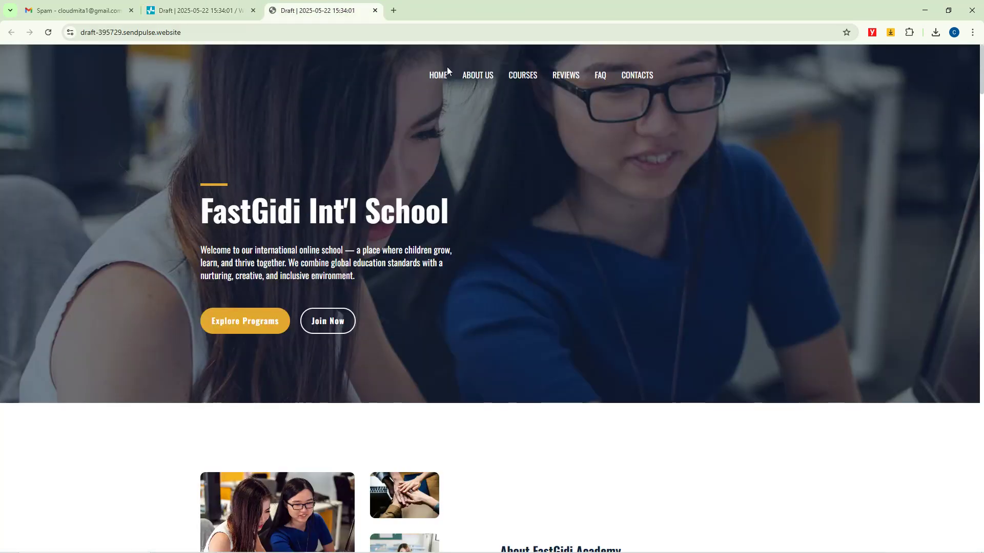
Step: Try the About Us menu link on the live FastGidi Academy site and look over the page's sections
click(476, 77)
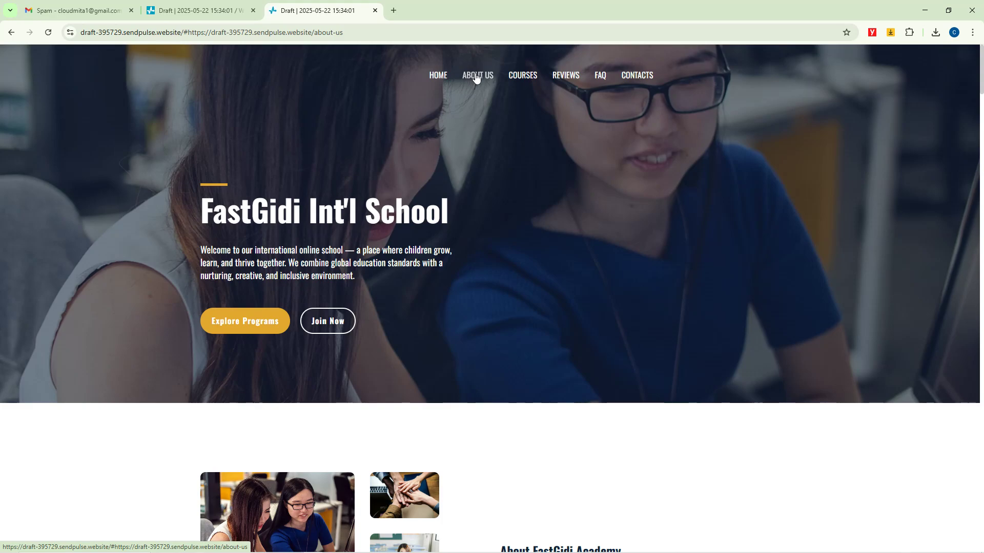
scroll(328, 290, down, 15)
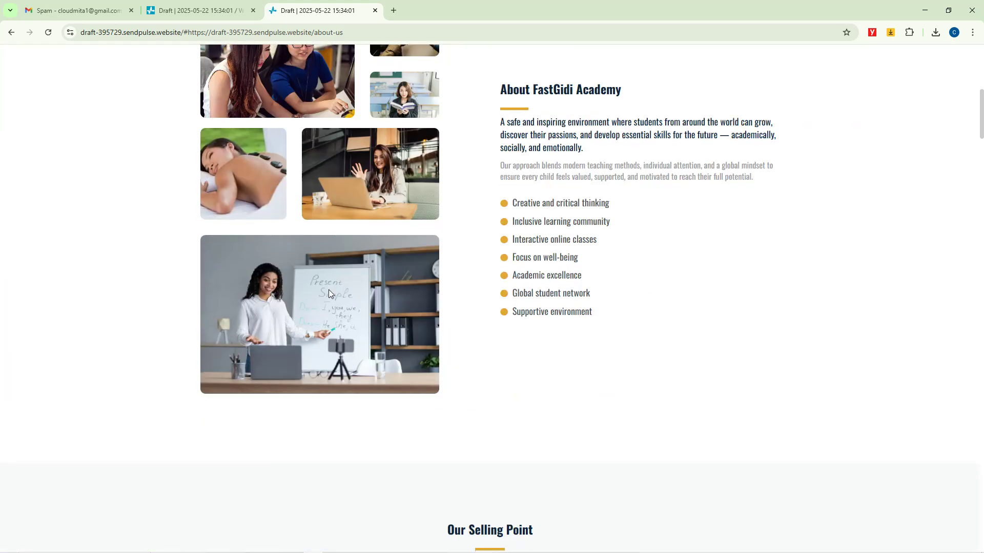
scroll(330, 292, down, 10)
scroll(330, 290, up, 15)
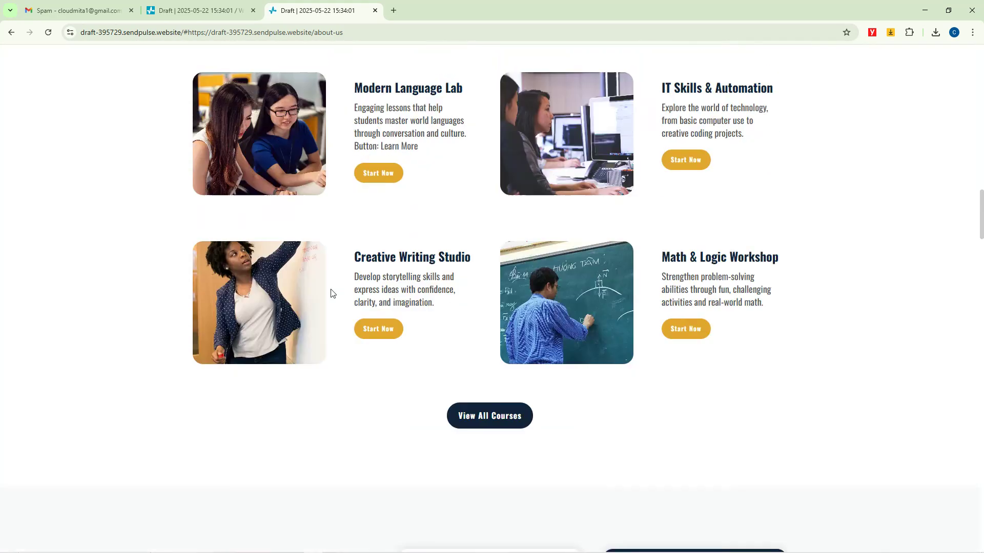
scroll(329, 286, up, 10)
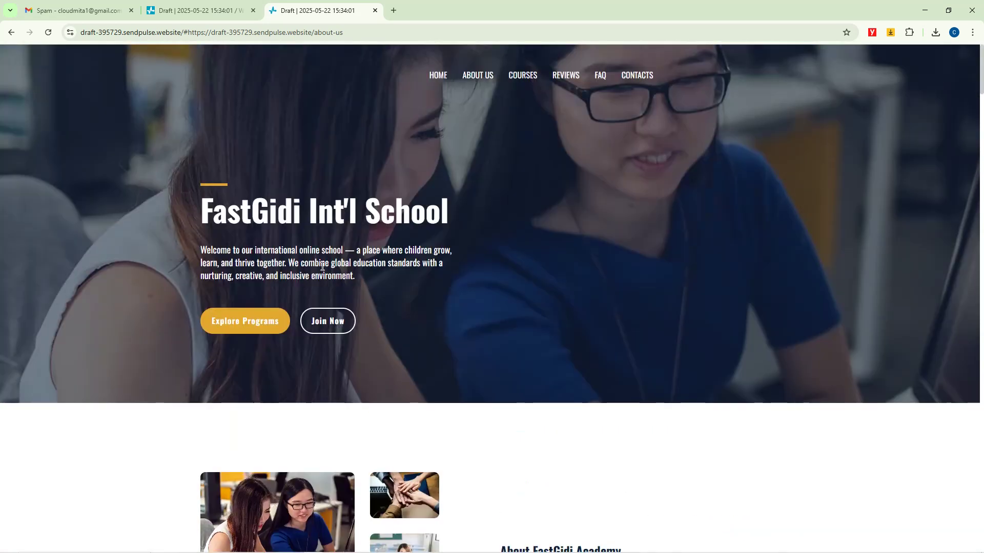